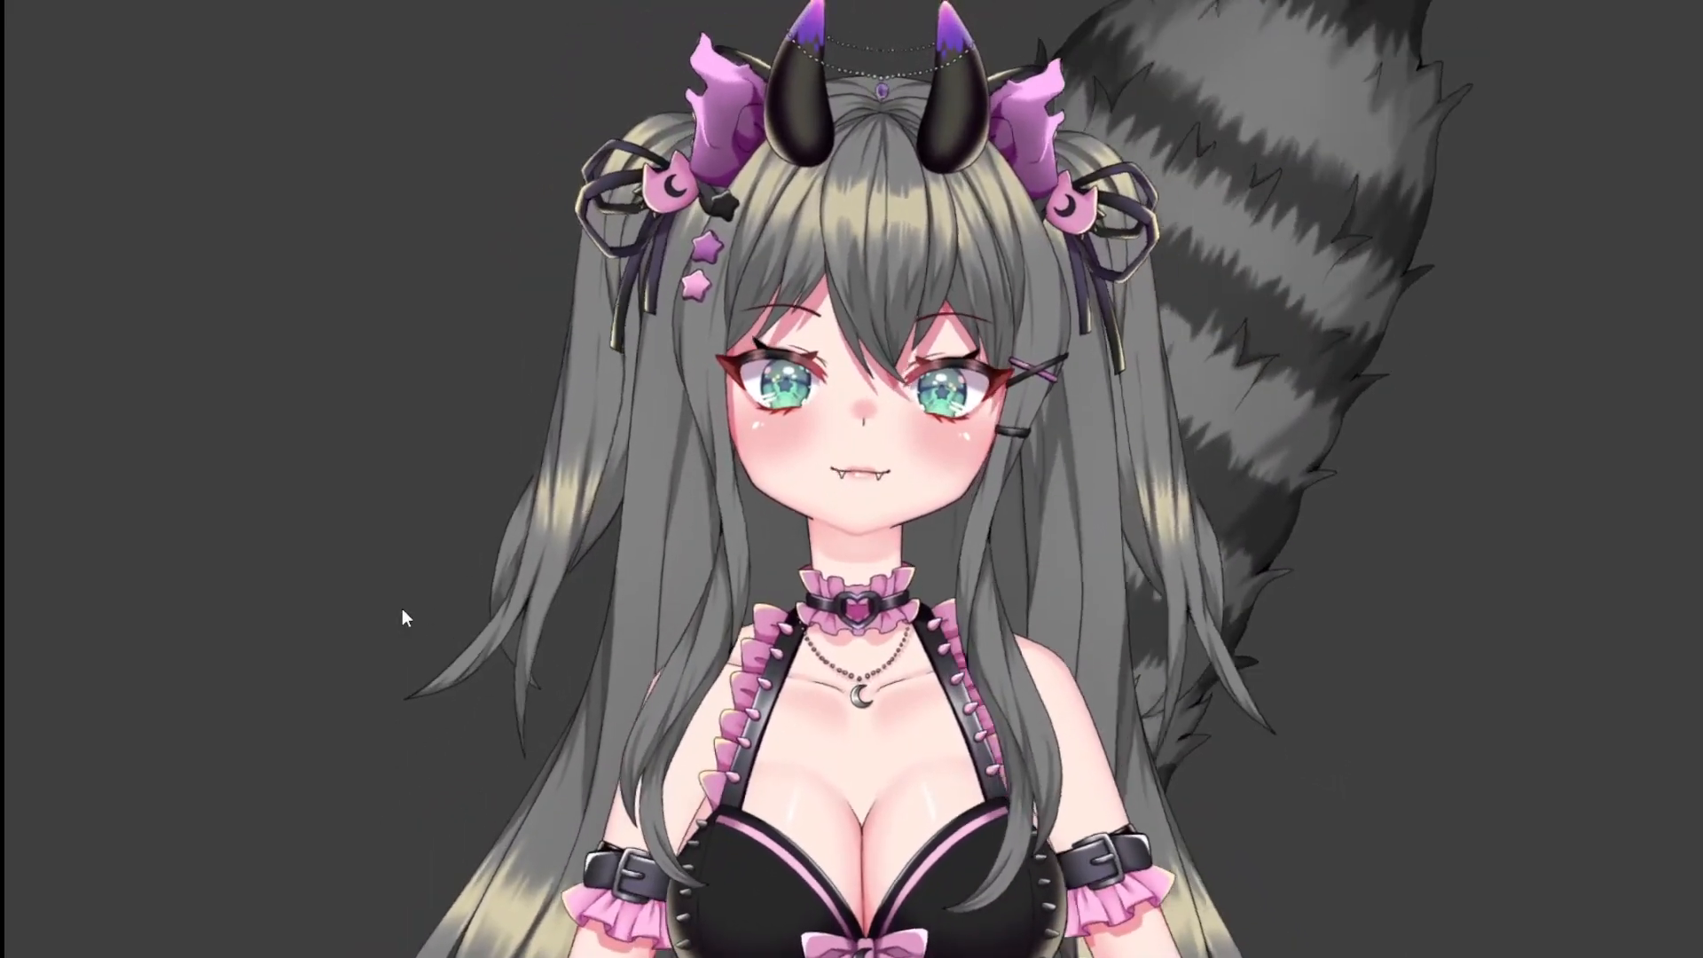
- Open the avatar's model settings and go to the Face Left/Right Rotation parameter
{"action": "double_click", "coordinate": [401, 613]}
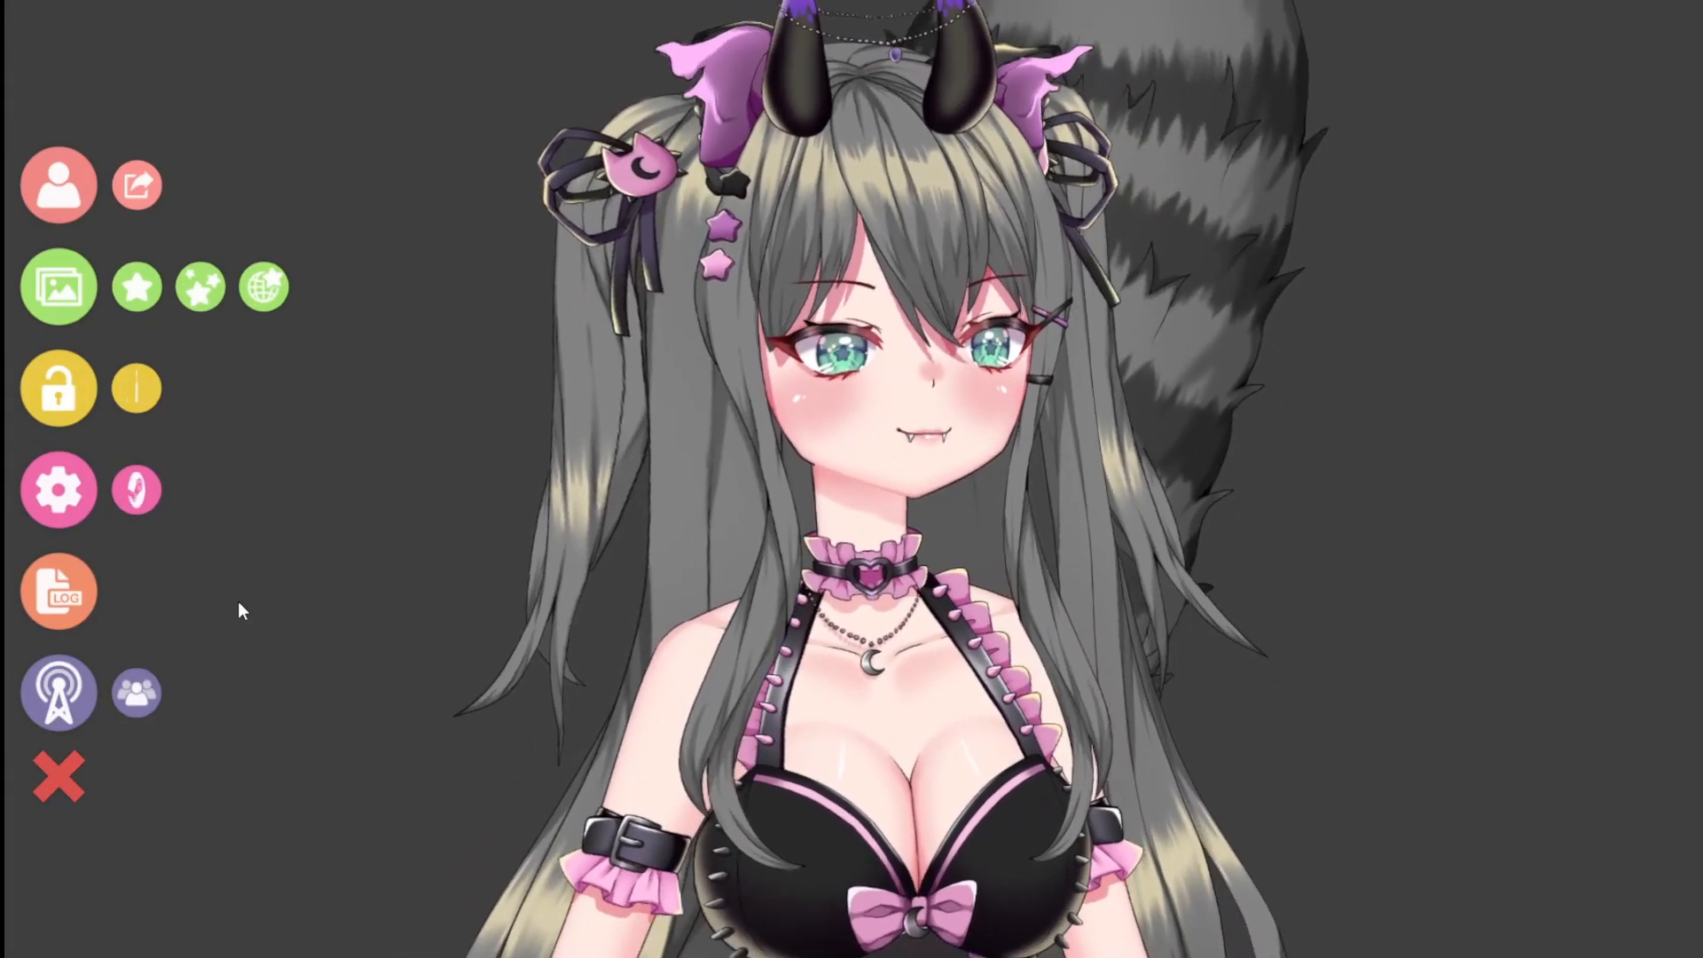
{"action": "left_click", "coordinate": [59, 489]}
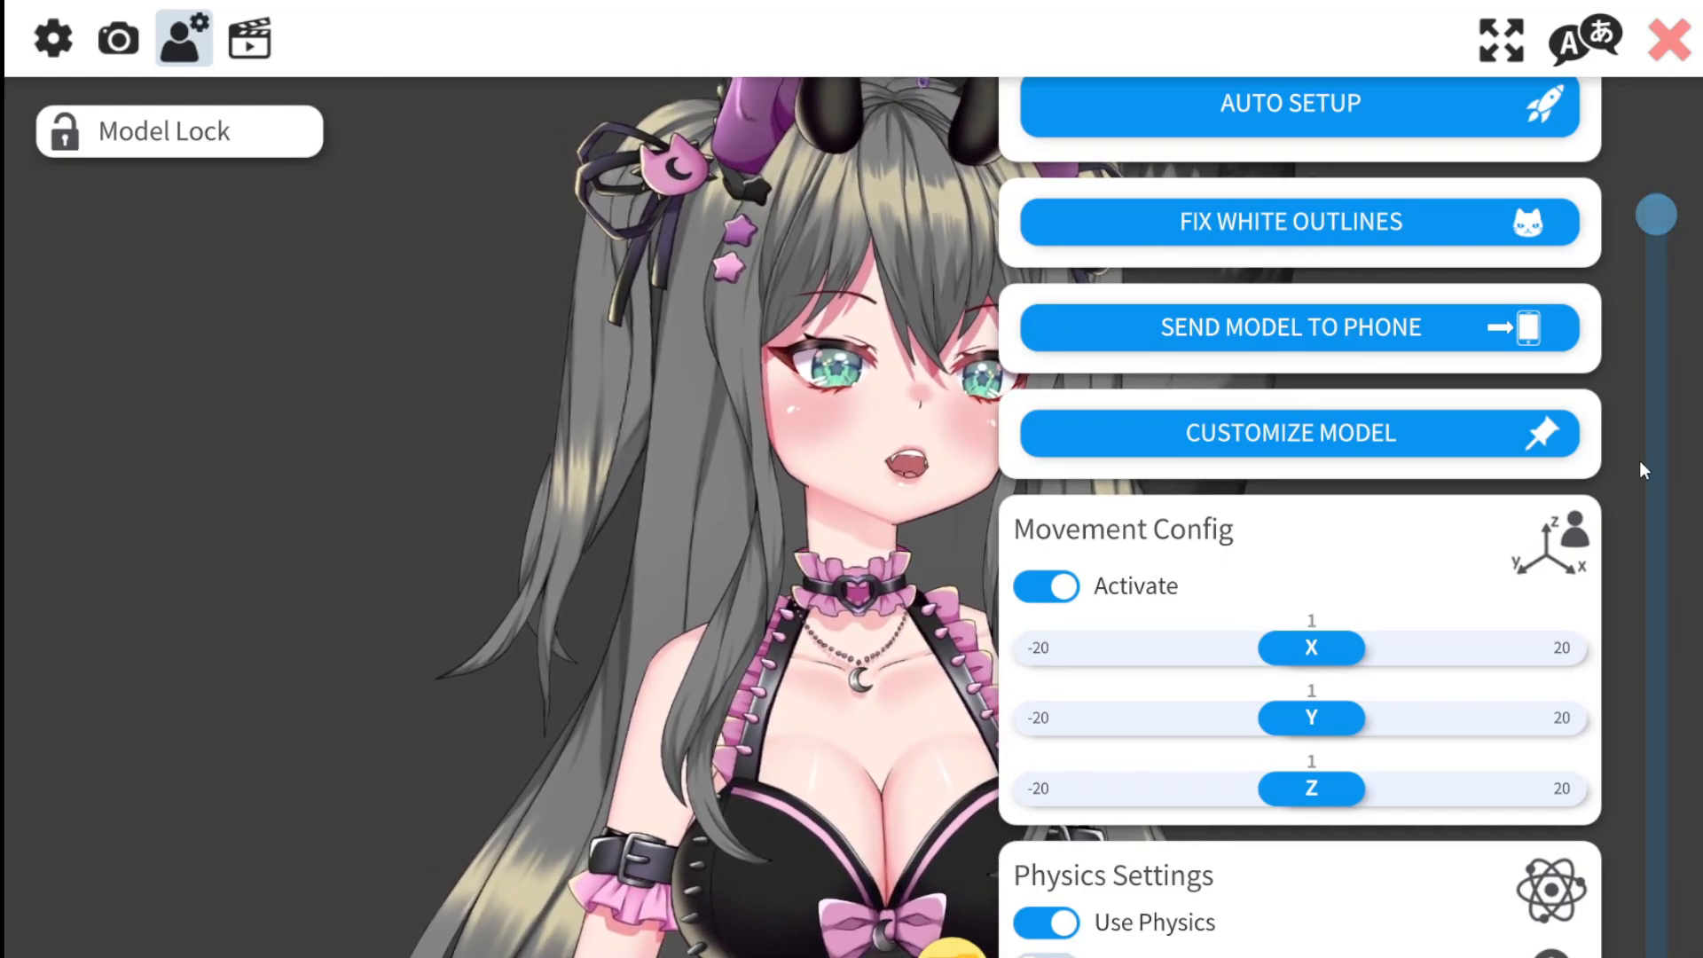
{"action": "left_click_drag", "start_coordinate": [1648, 211], "coordinate": [1652, 268]}
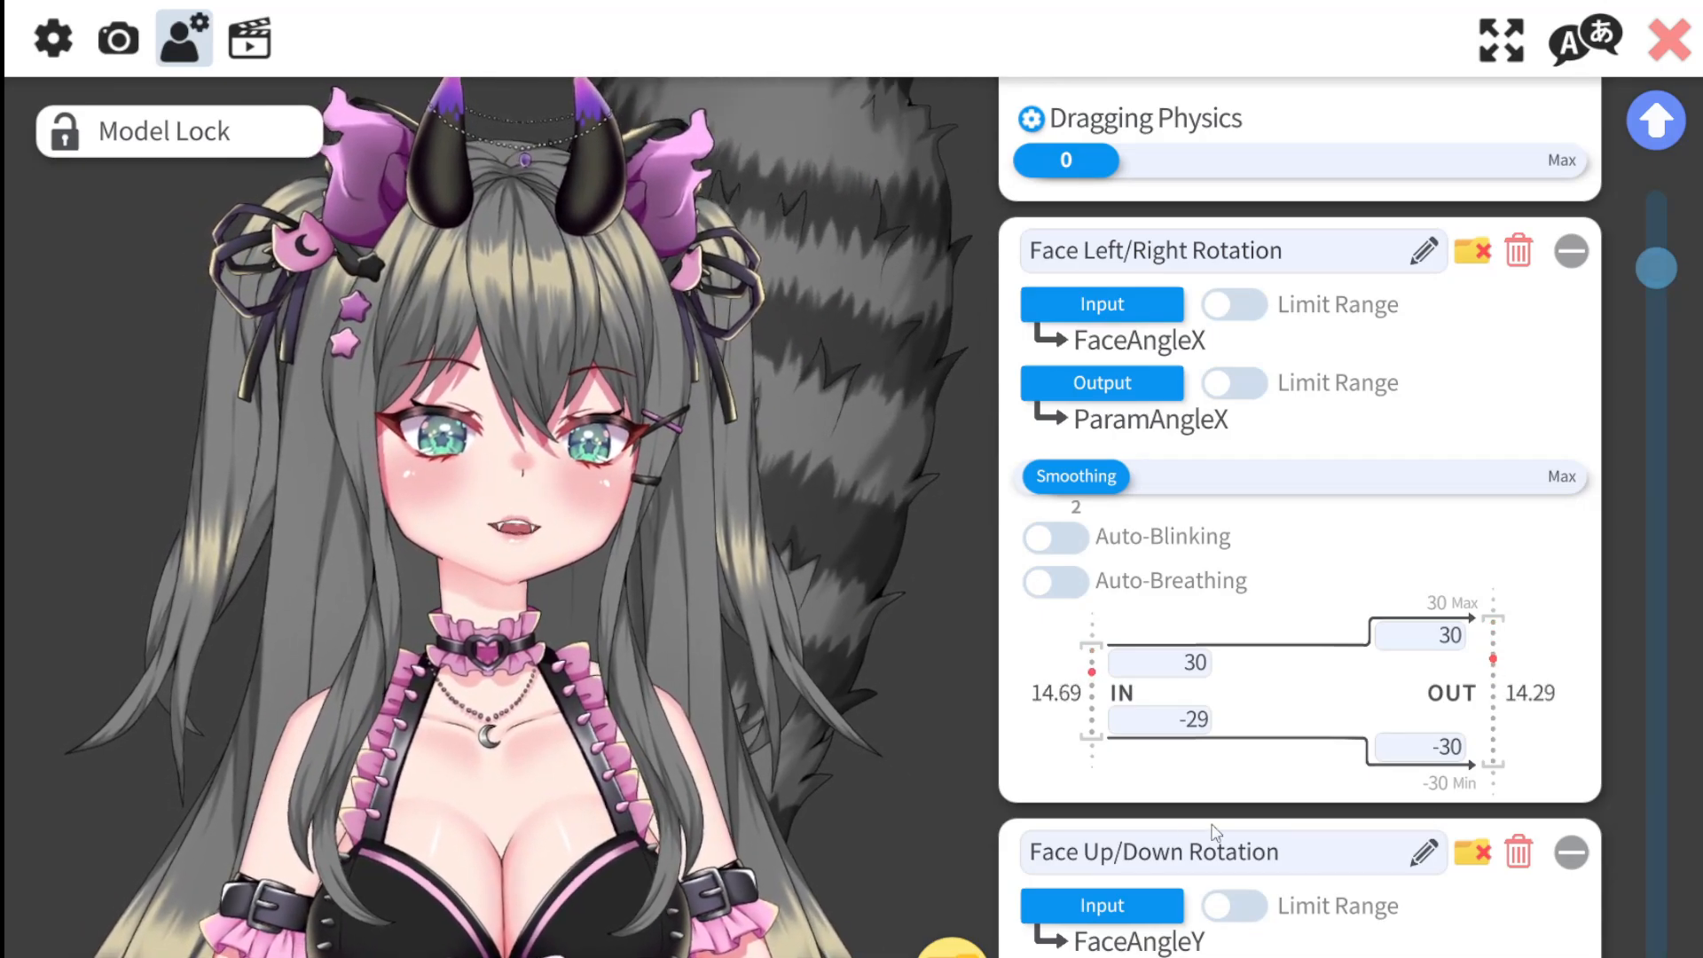
- Set the upper input limit of Face Up/Down Rotation to 27
{"action": "scroll", "coordinate": [1221, 807], "scroll_direction": "down", "scroll_amount": 5}
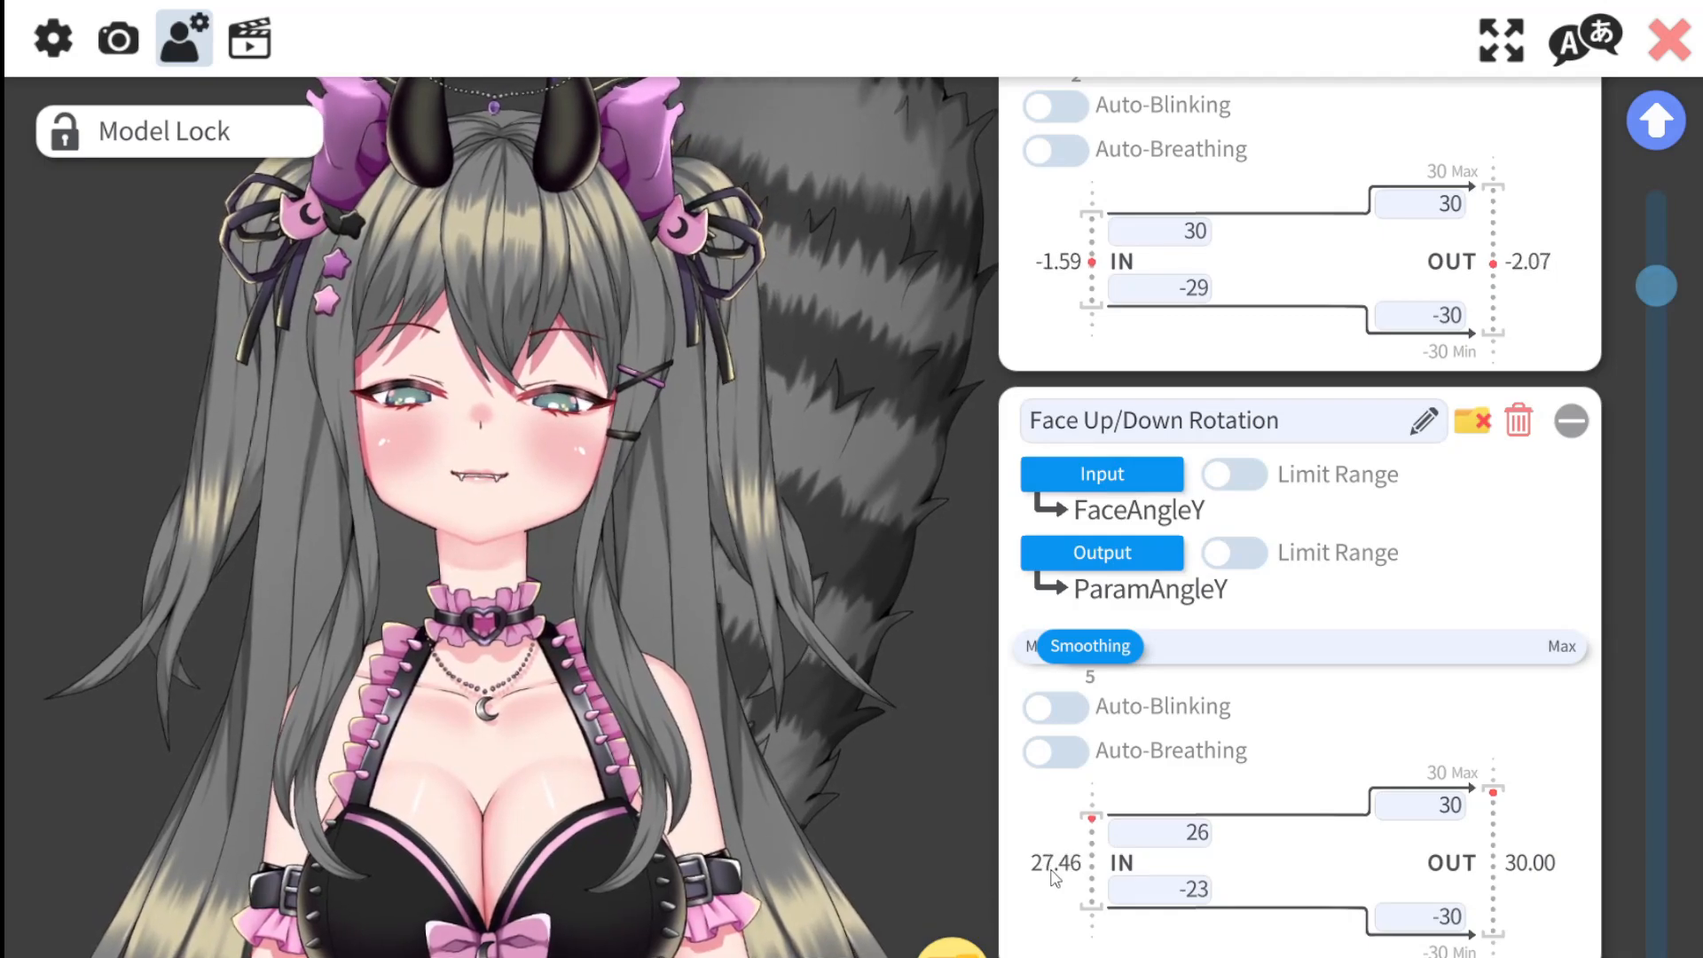
{"action": "left_click", "coordinate": [1194, 834]}
{"action": "type", "text": "26"}
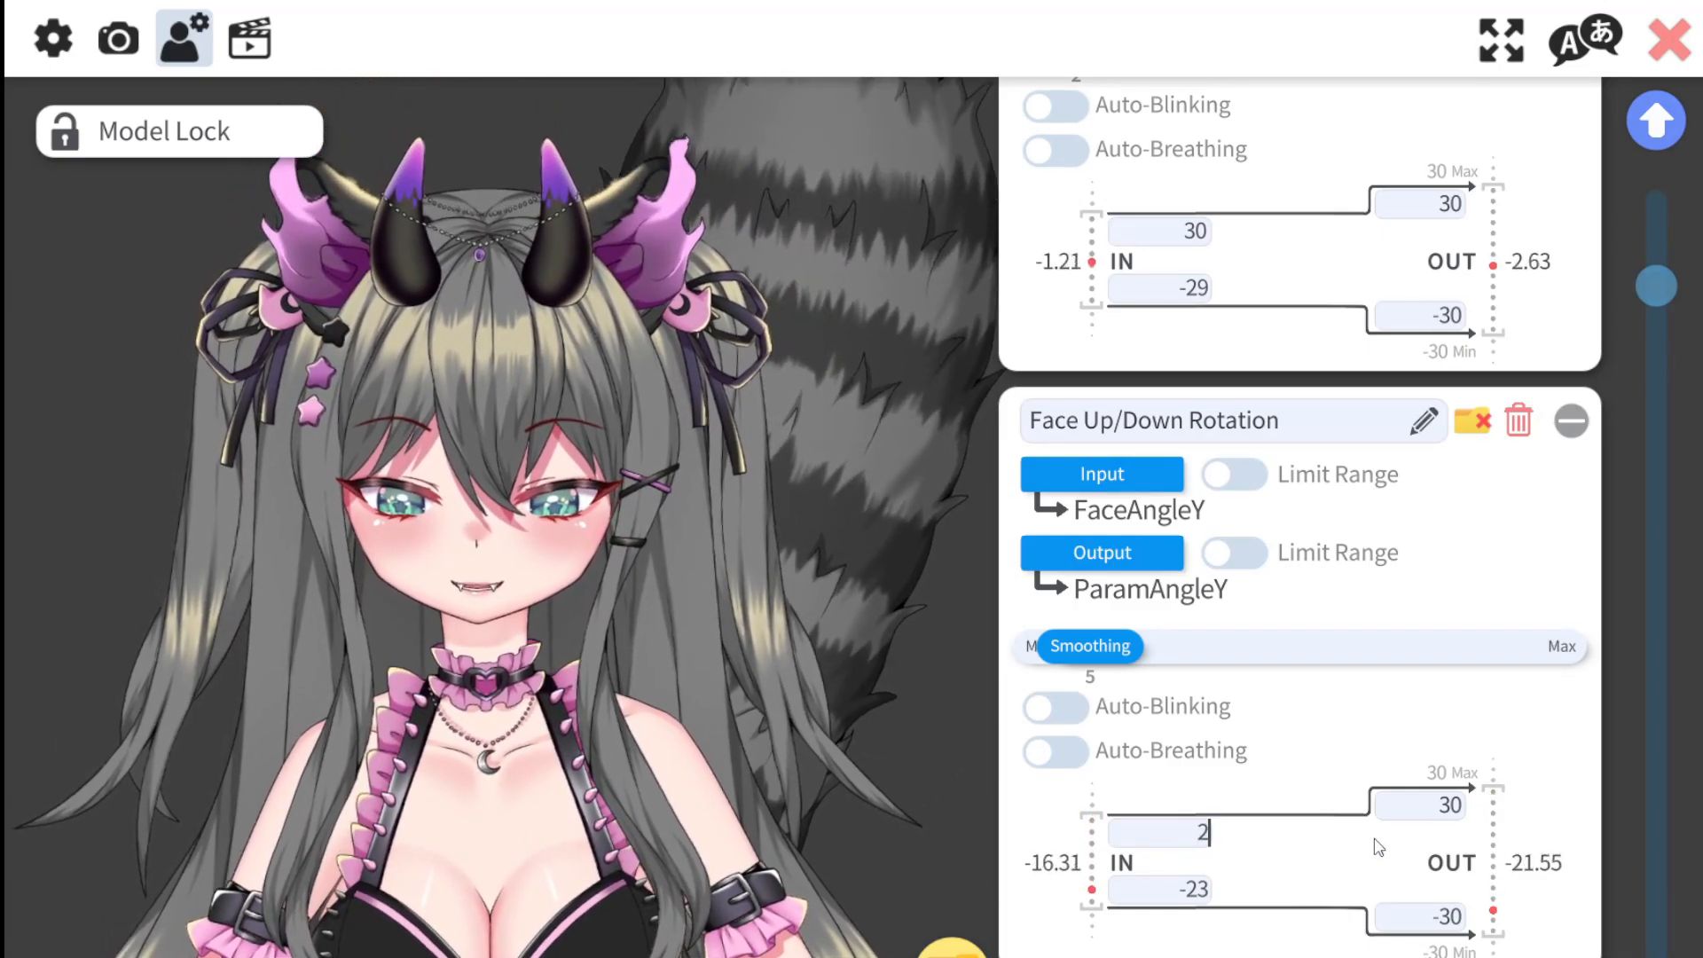
{"action": "double_click", "coordinate": [1205, 839]}
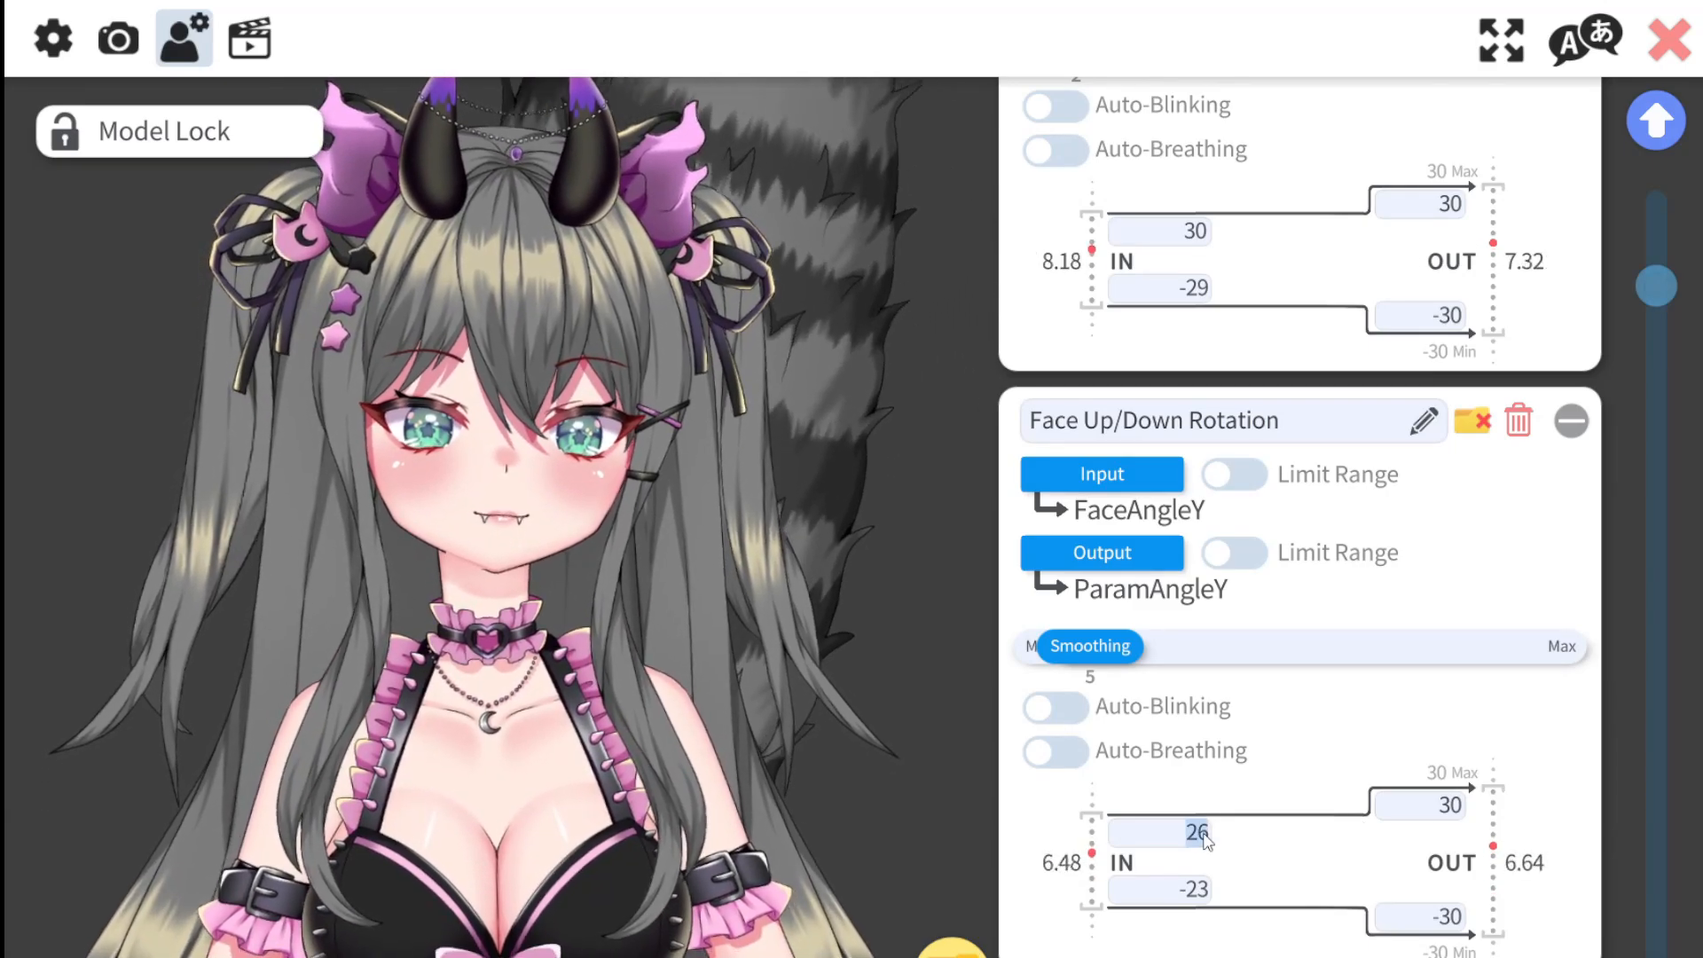
{"action": "type", "text": "27"}
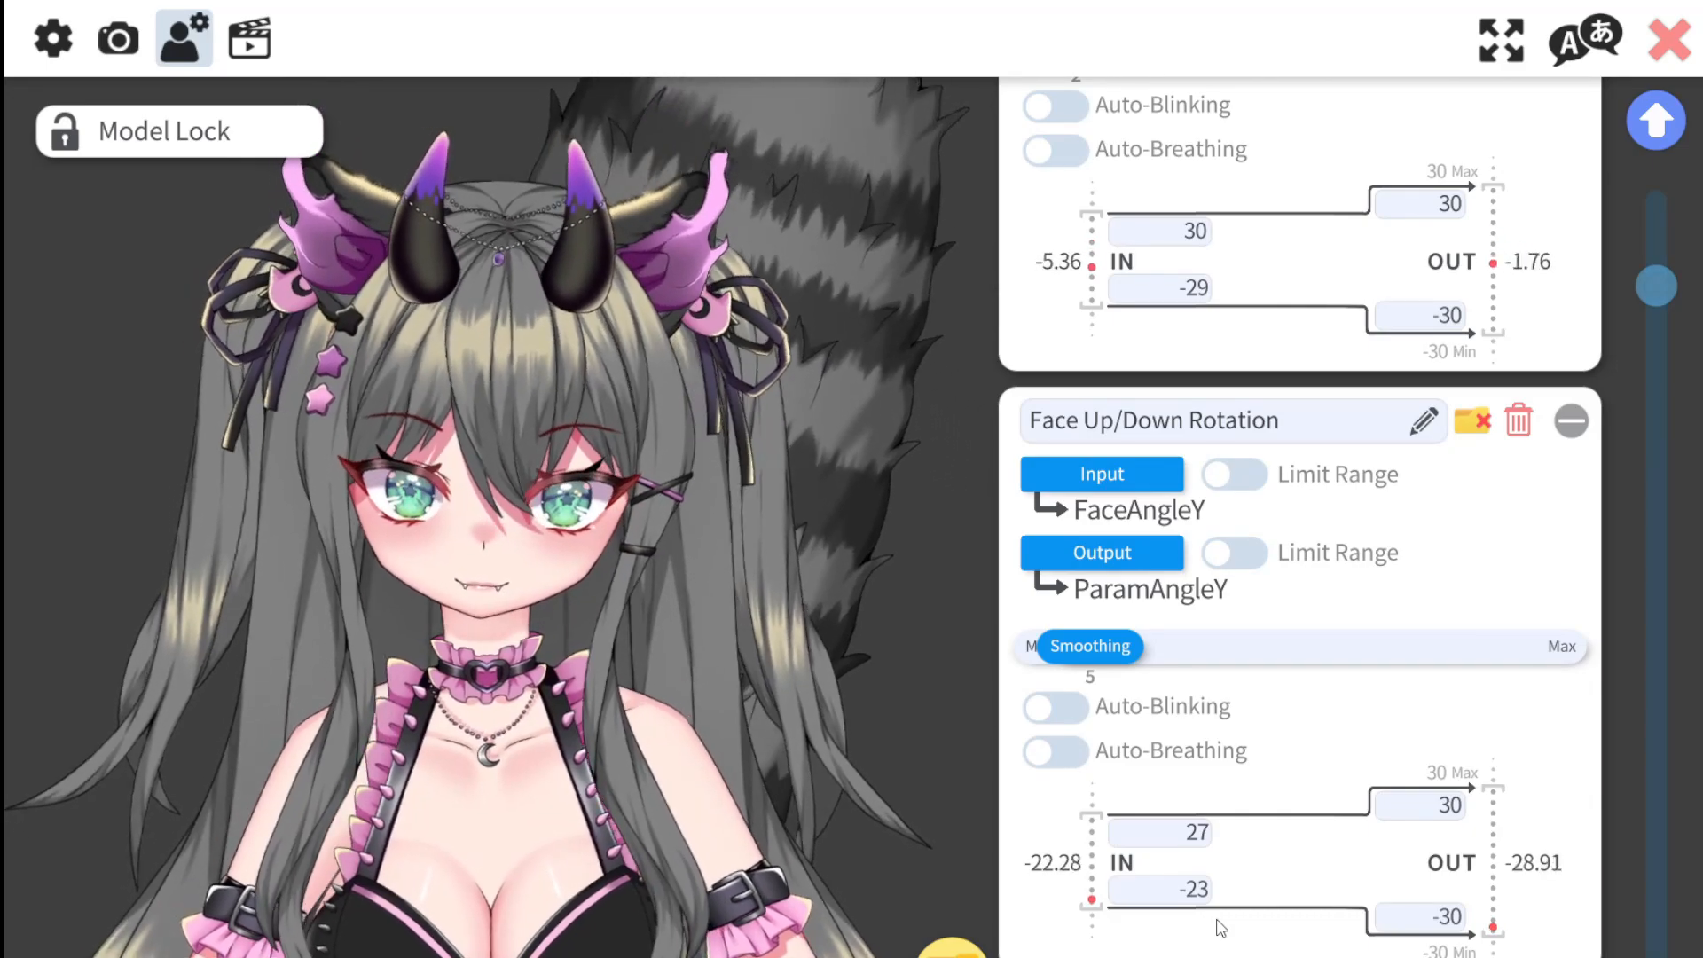
- Set the lower input limit of Face Up/Down Rotation to -20
{"action": "left_click", "coordinate": [1197, 889]}
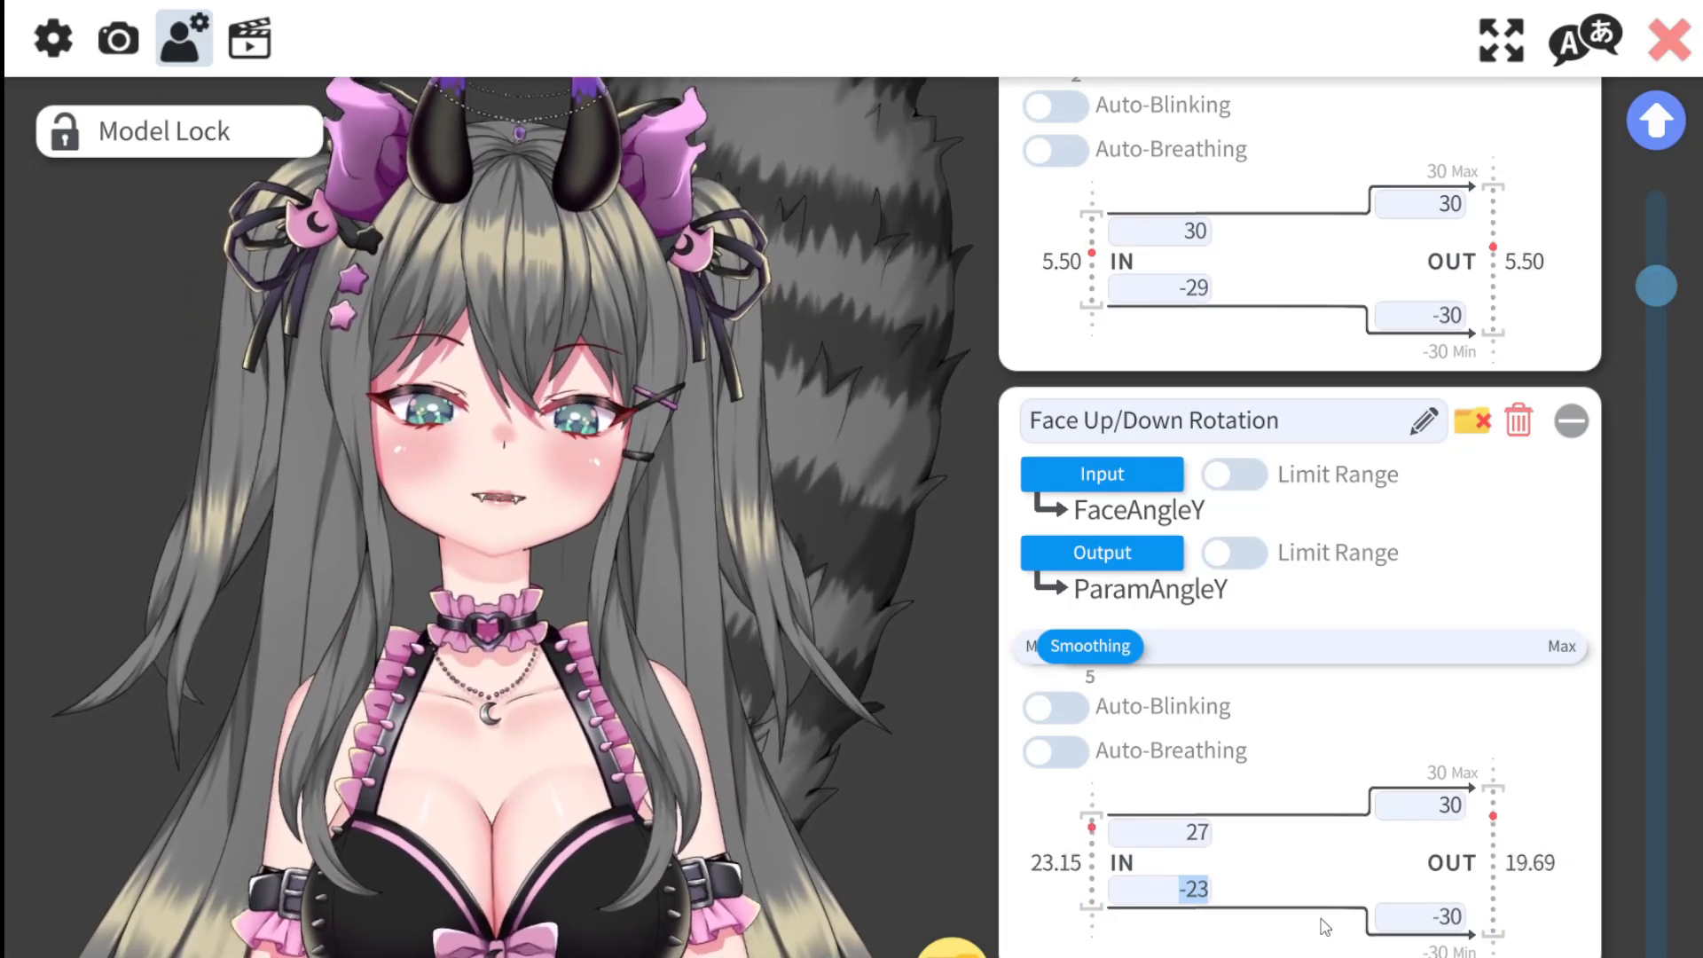
{"action": "left_click", "coordinate": [1544, 888]}
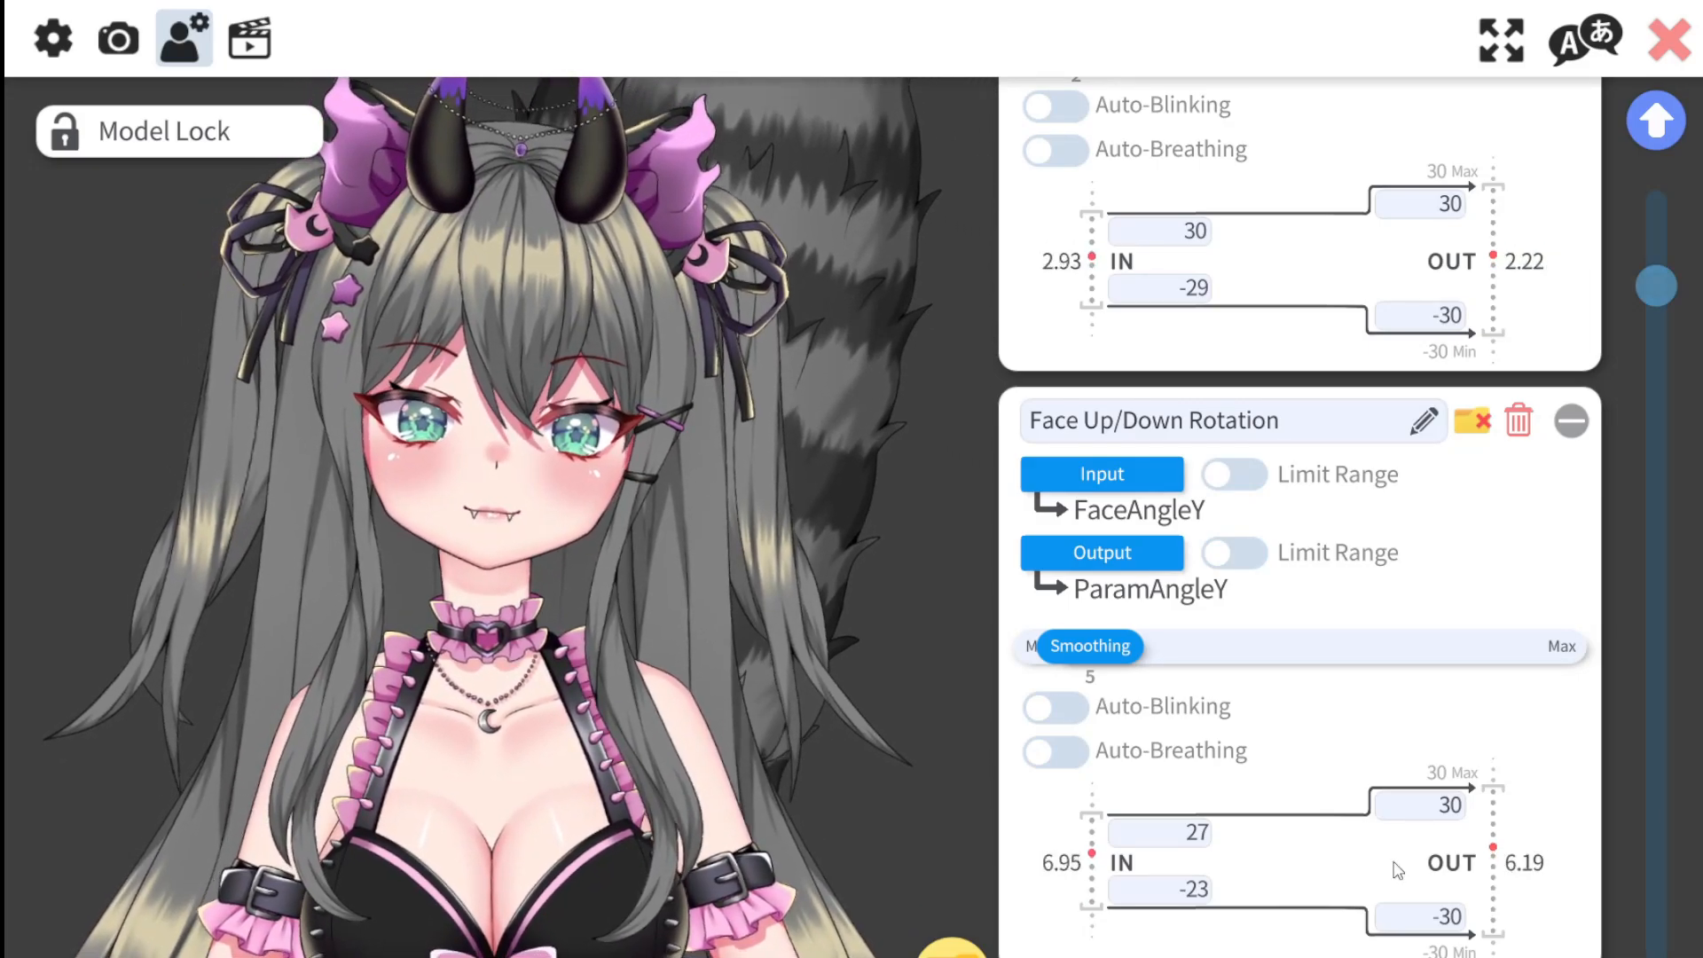
{"action": "left_click", "coordinate": [1177, 889]}
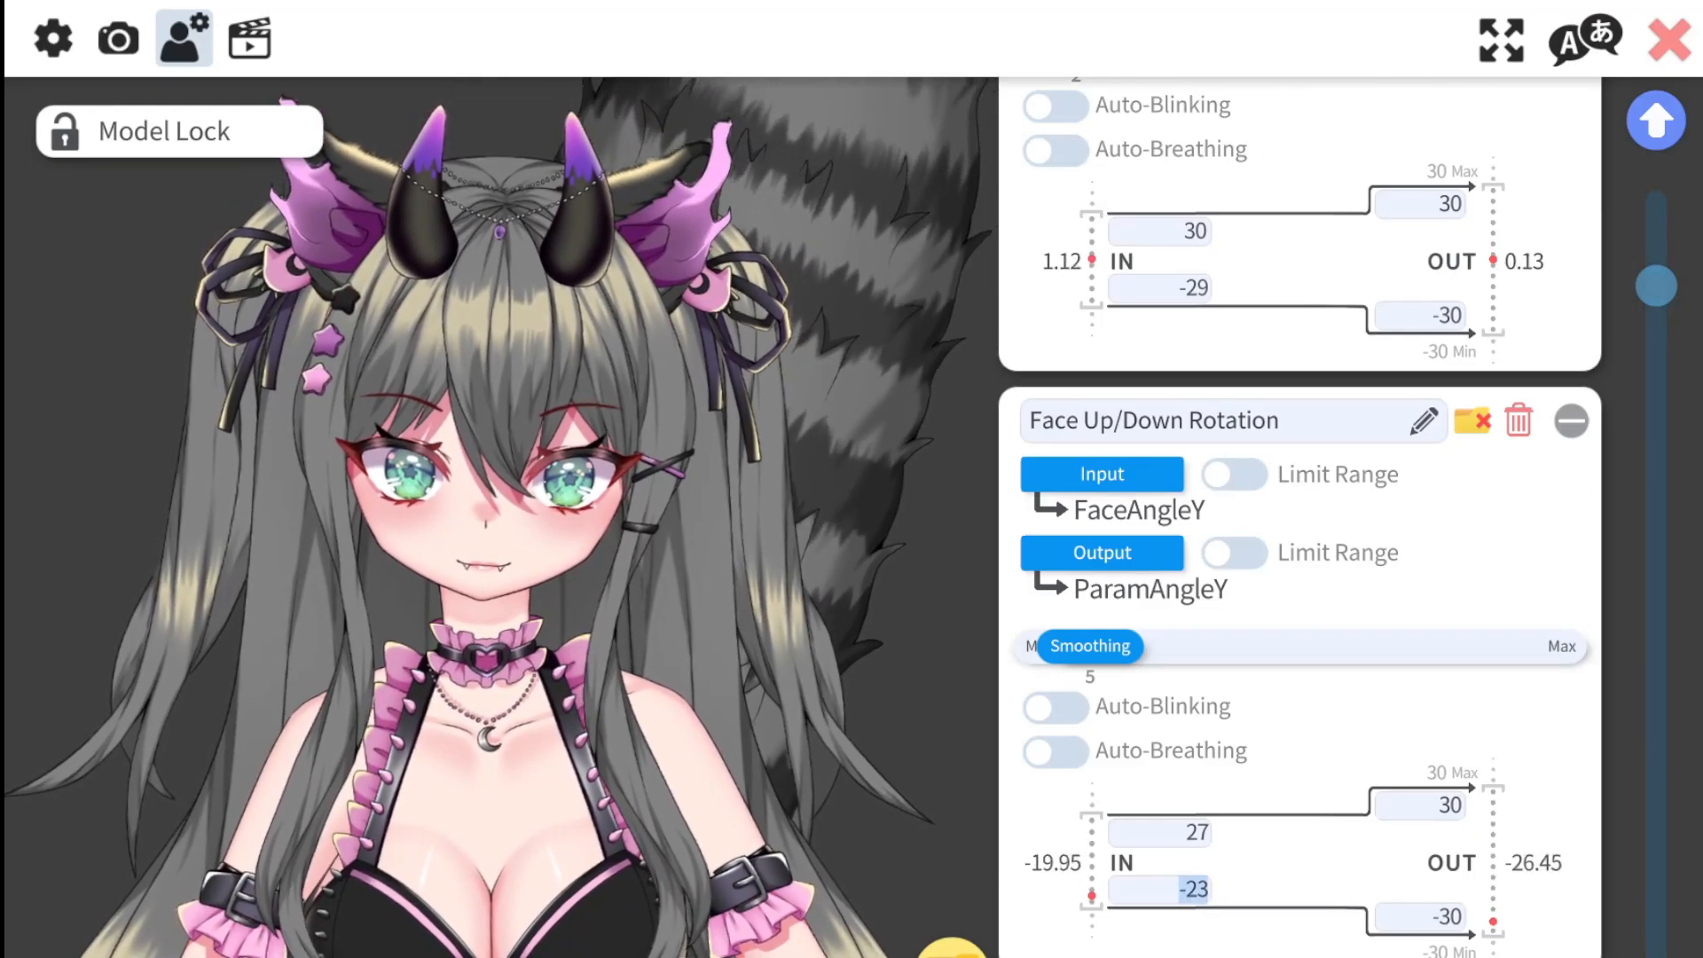
{"action": "left_click", "coordinate": [1208, 889]}
{"action": "key", "text": "BackSpace"}
{"action": "type", "text": "0"}
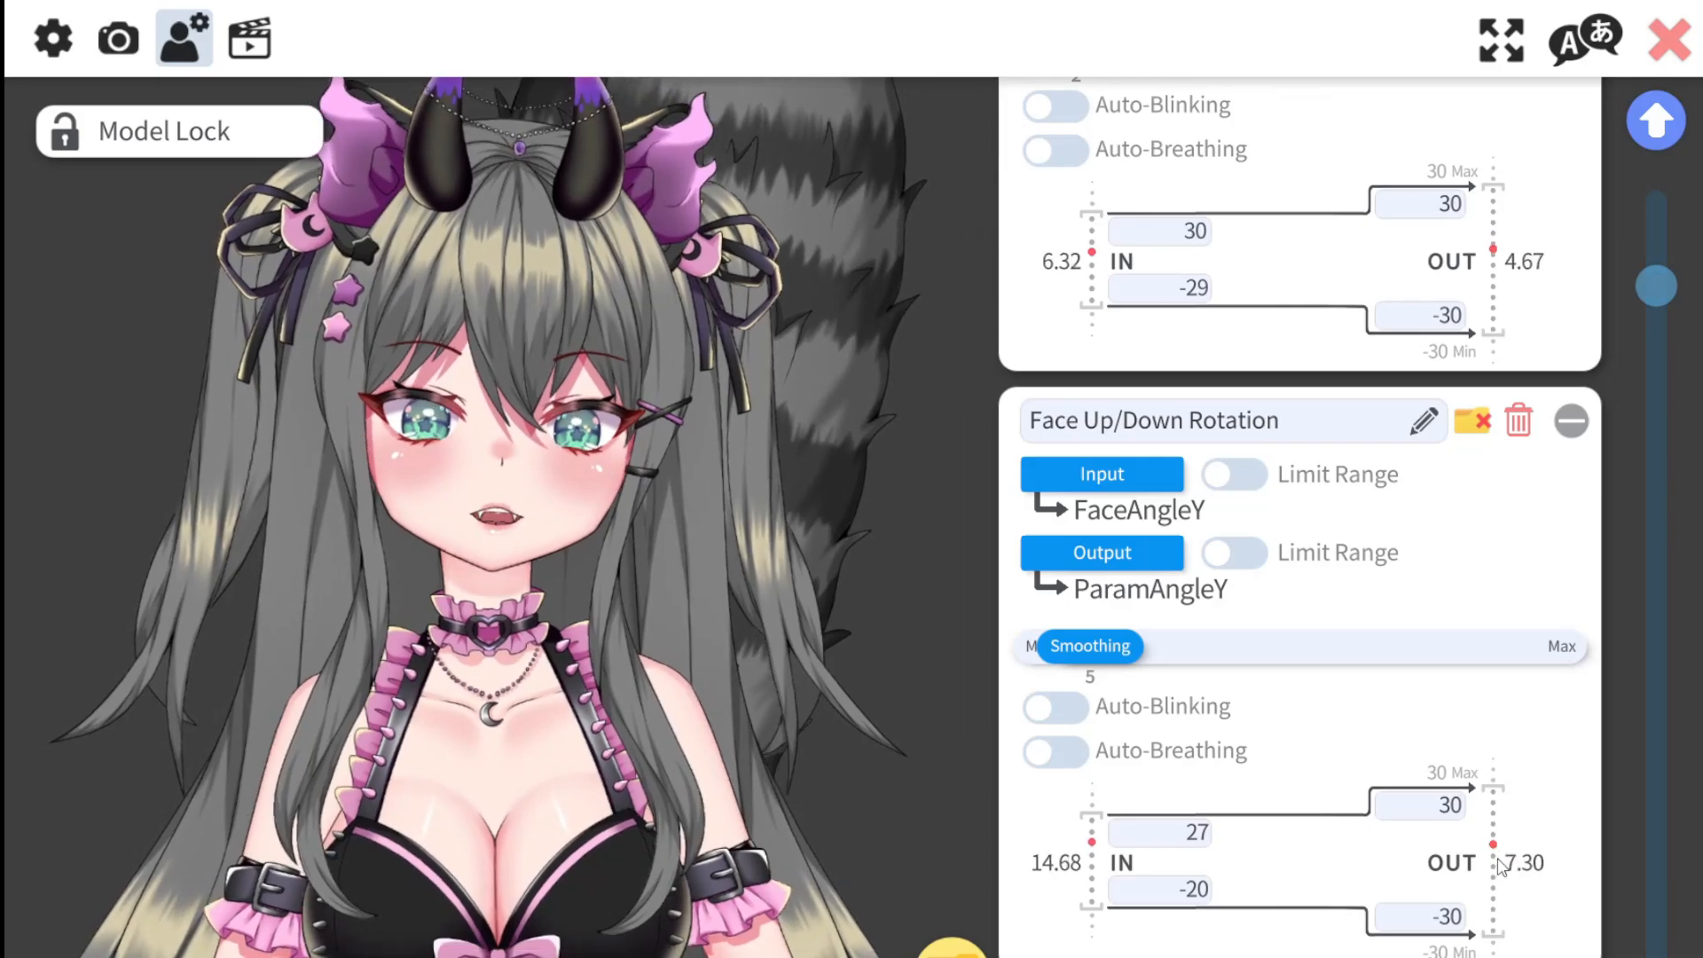
- Set the Face Up/Down Rotation input range to an upper limit of 26 and a lower limit of -16
{"action": "left_click", "coordinate": [1199, 834]}
{"action": "key", "text": "BackSpace"}
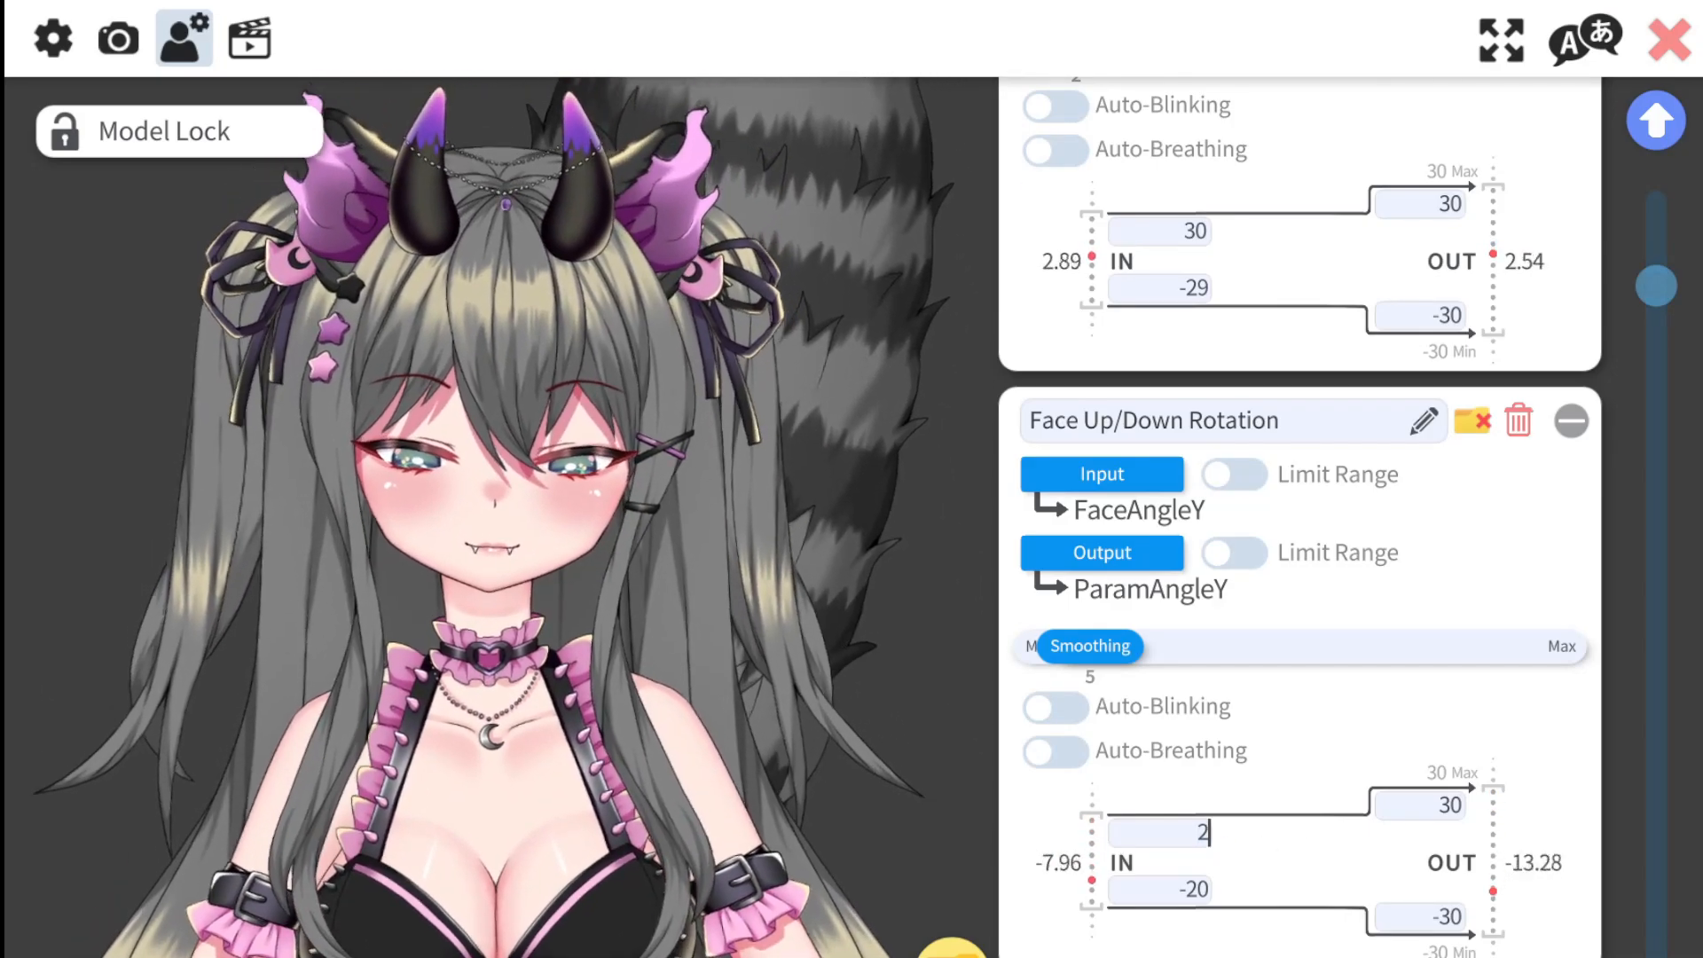
{"action": "type", "text": "6"}
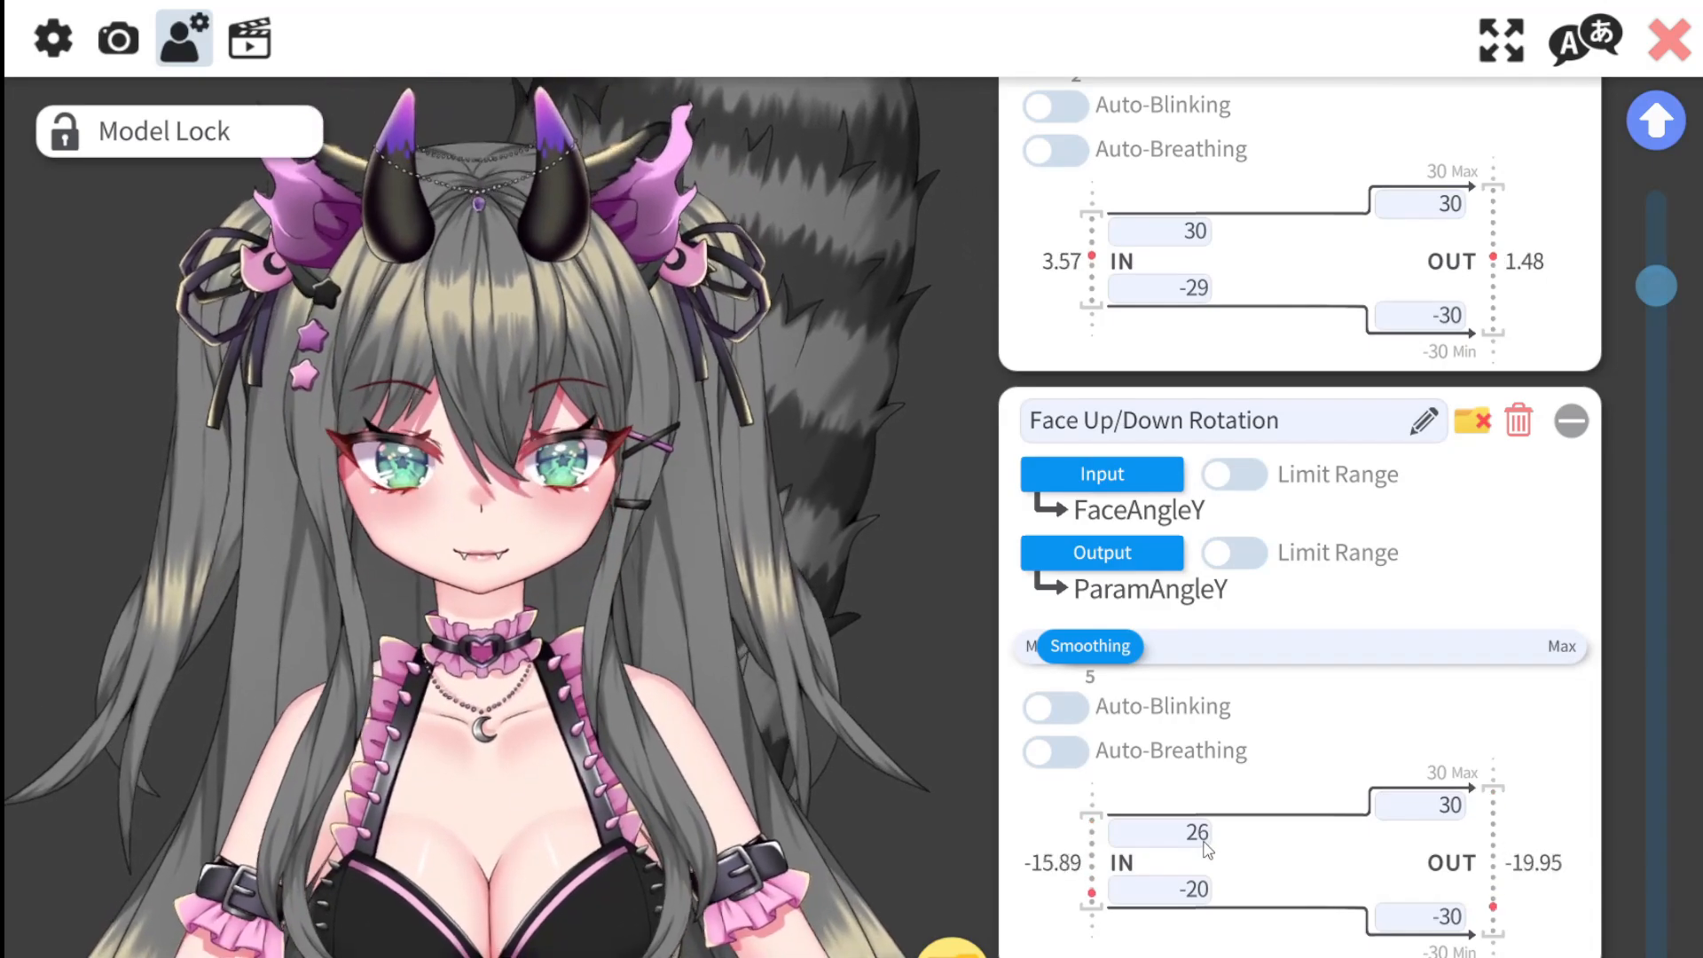
{"action": "left_click", "coordinate": [1210, 891]}
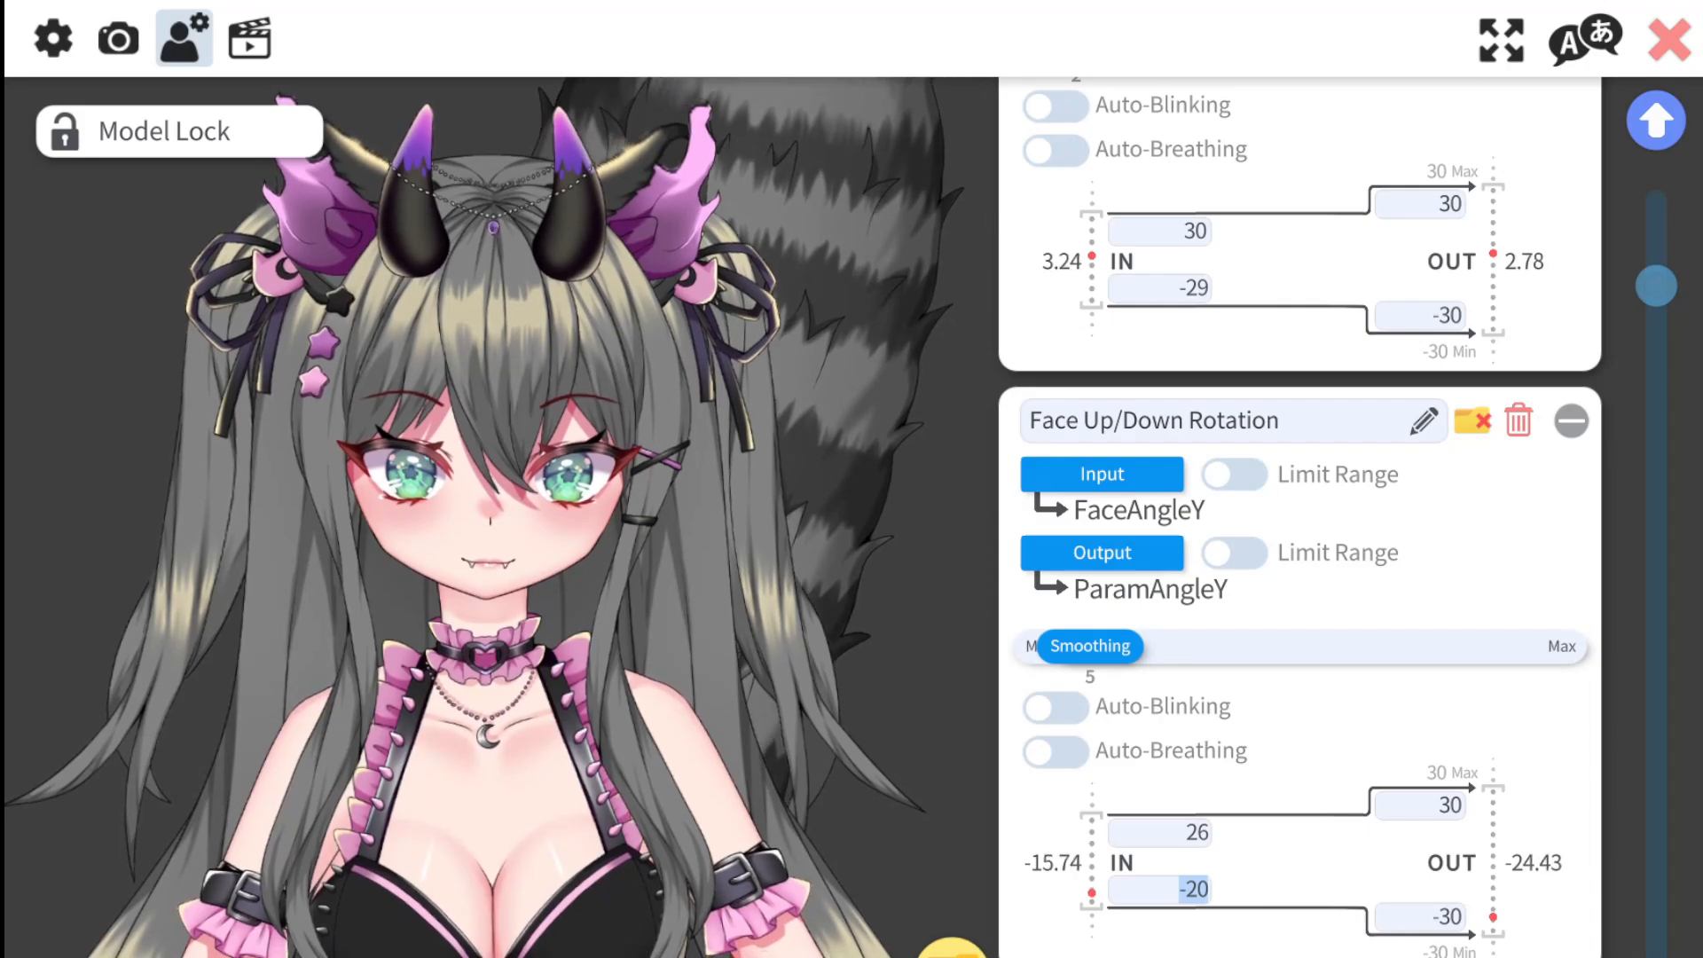
{"action": "left_click", "coordinate": [1210, 891]}
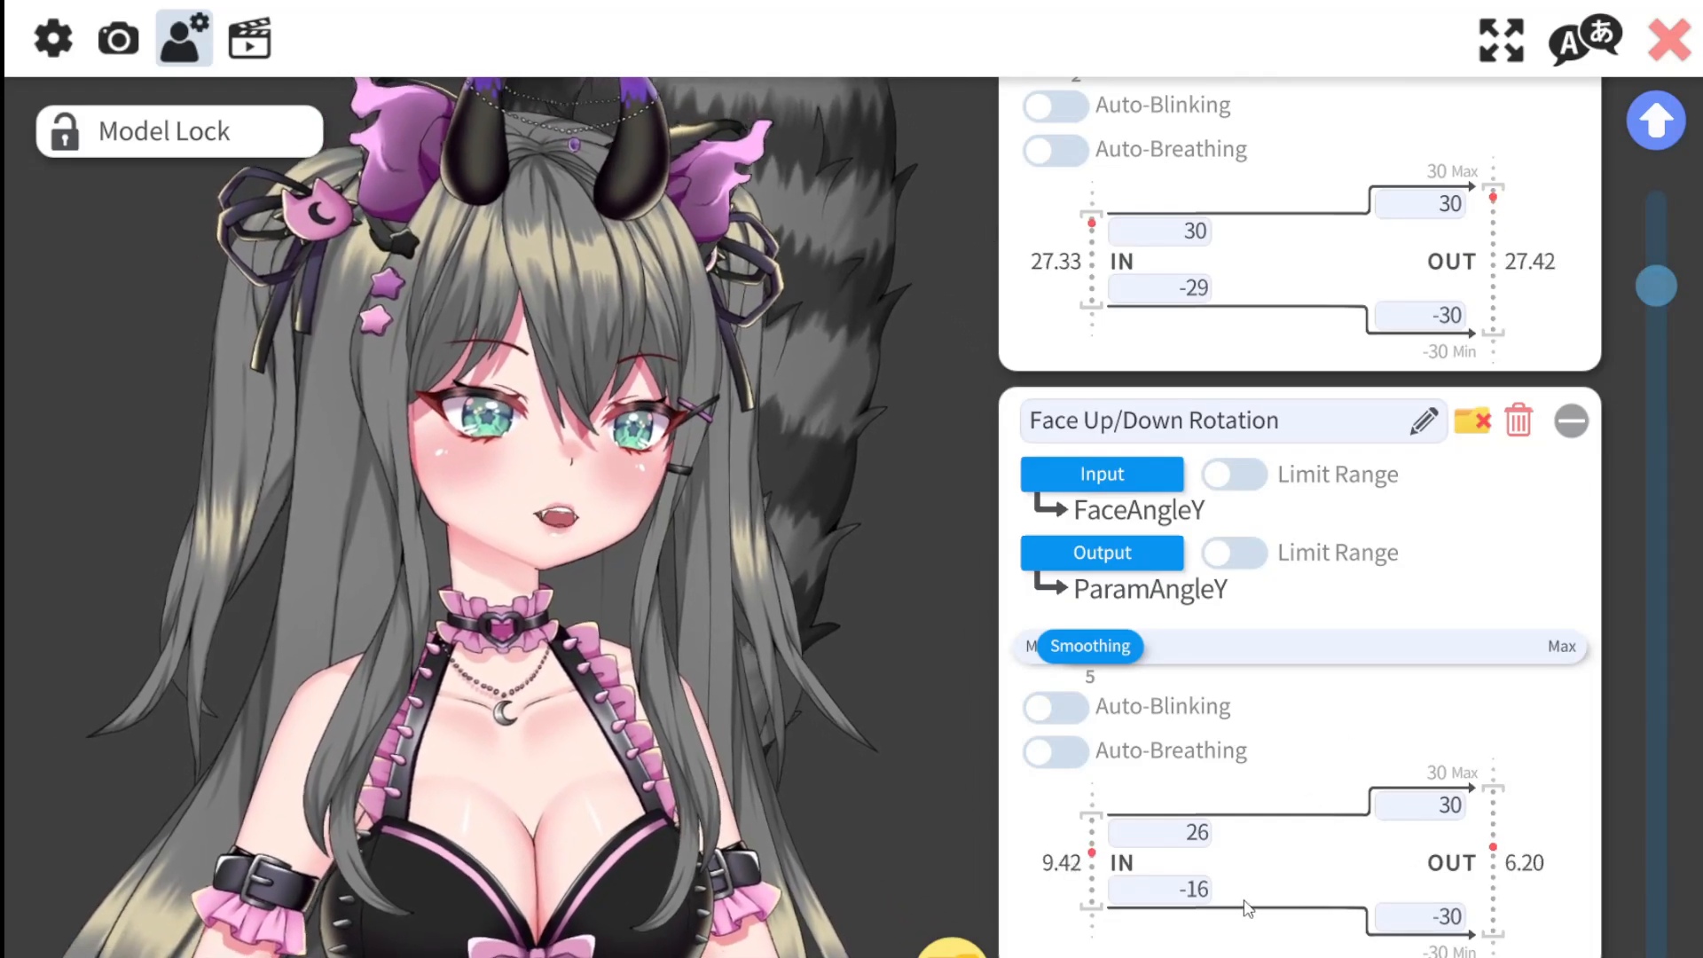
- Set the lower input limit of Face Lean Rotation to -20
{"action": "scroll", "coordinate": [1324, 838], "scroll_direction": "down", "scroll_amount": 7}
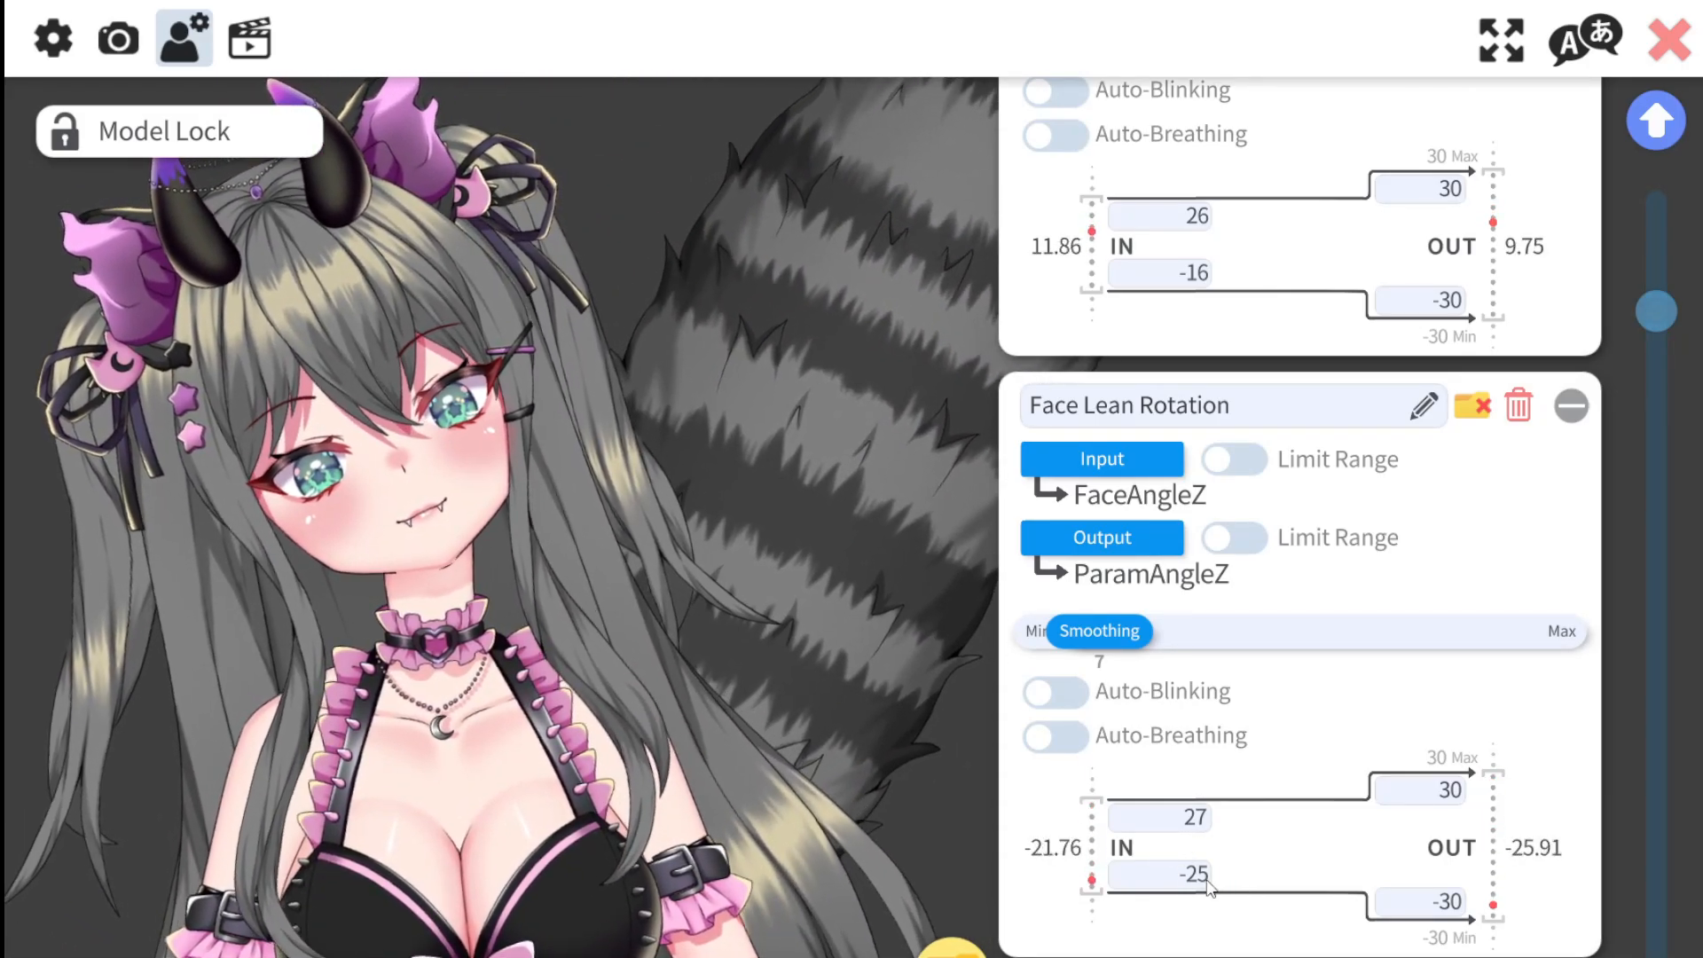
{"action": "left_click", "coordinate": [1195, 875]}
{"action": "left_click", "coordinate": [1203, 877]}
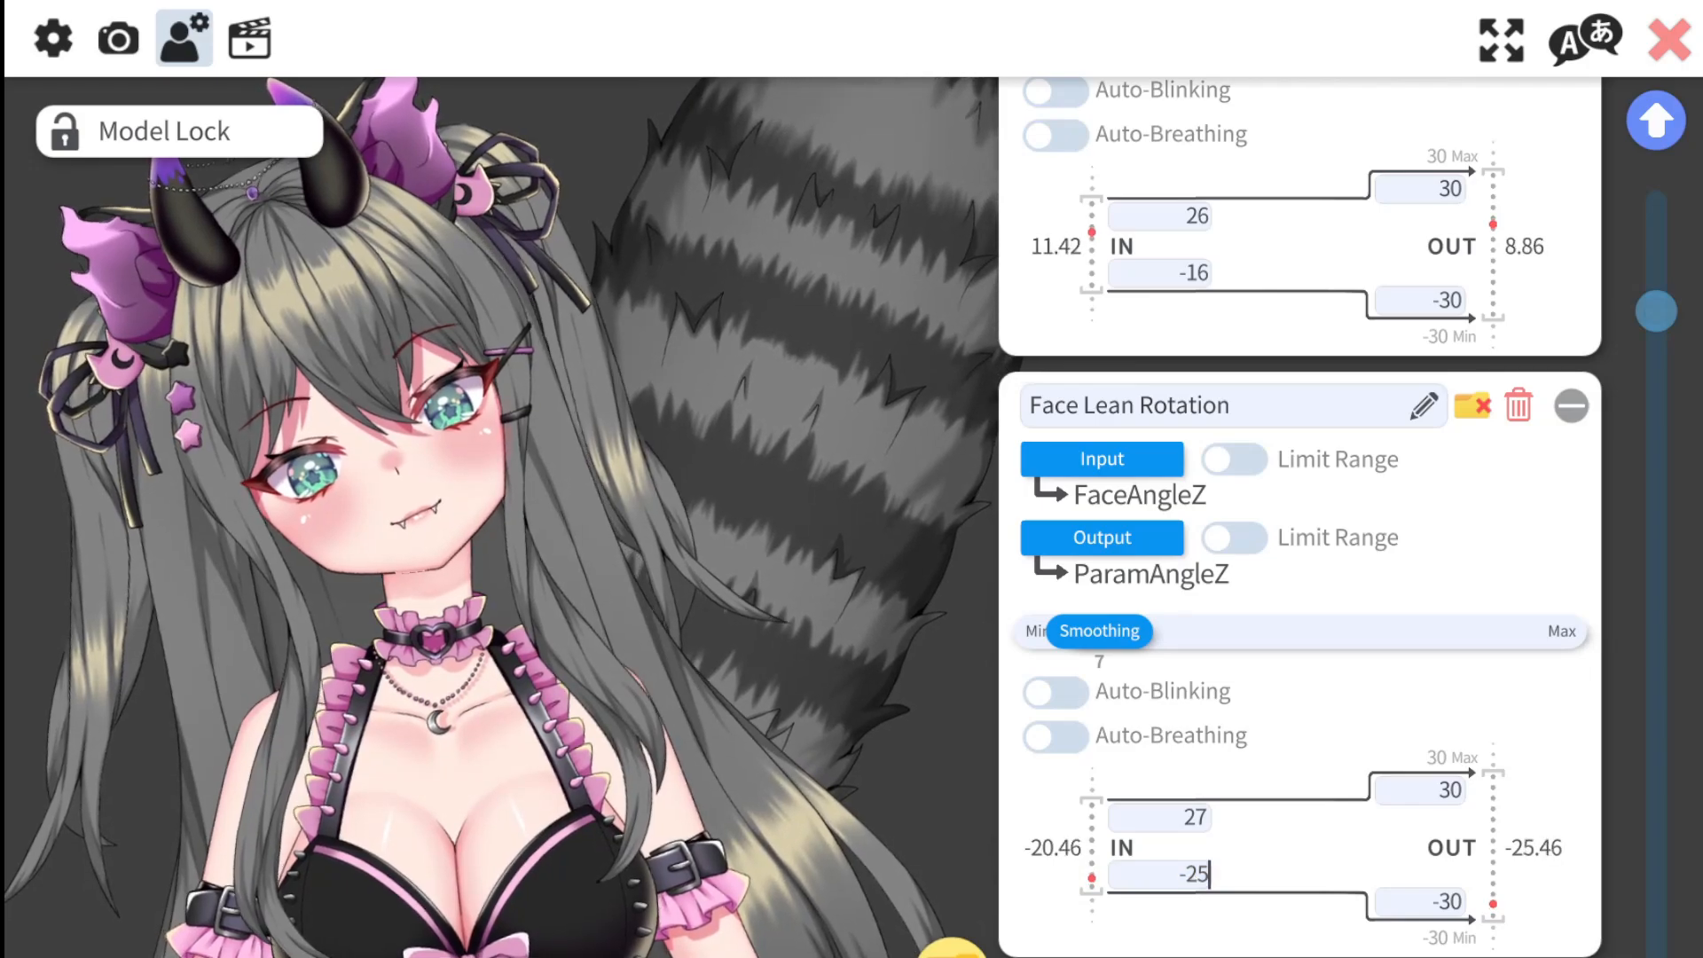
{"action": "key", "text": "BackSpace"}
{"action": "type", "text": "0"}
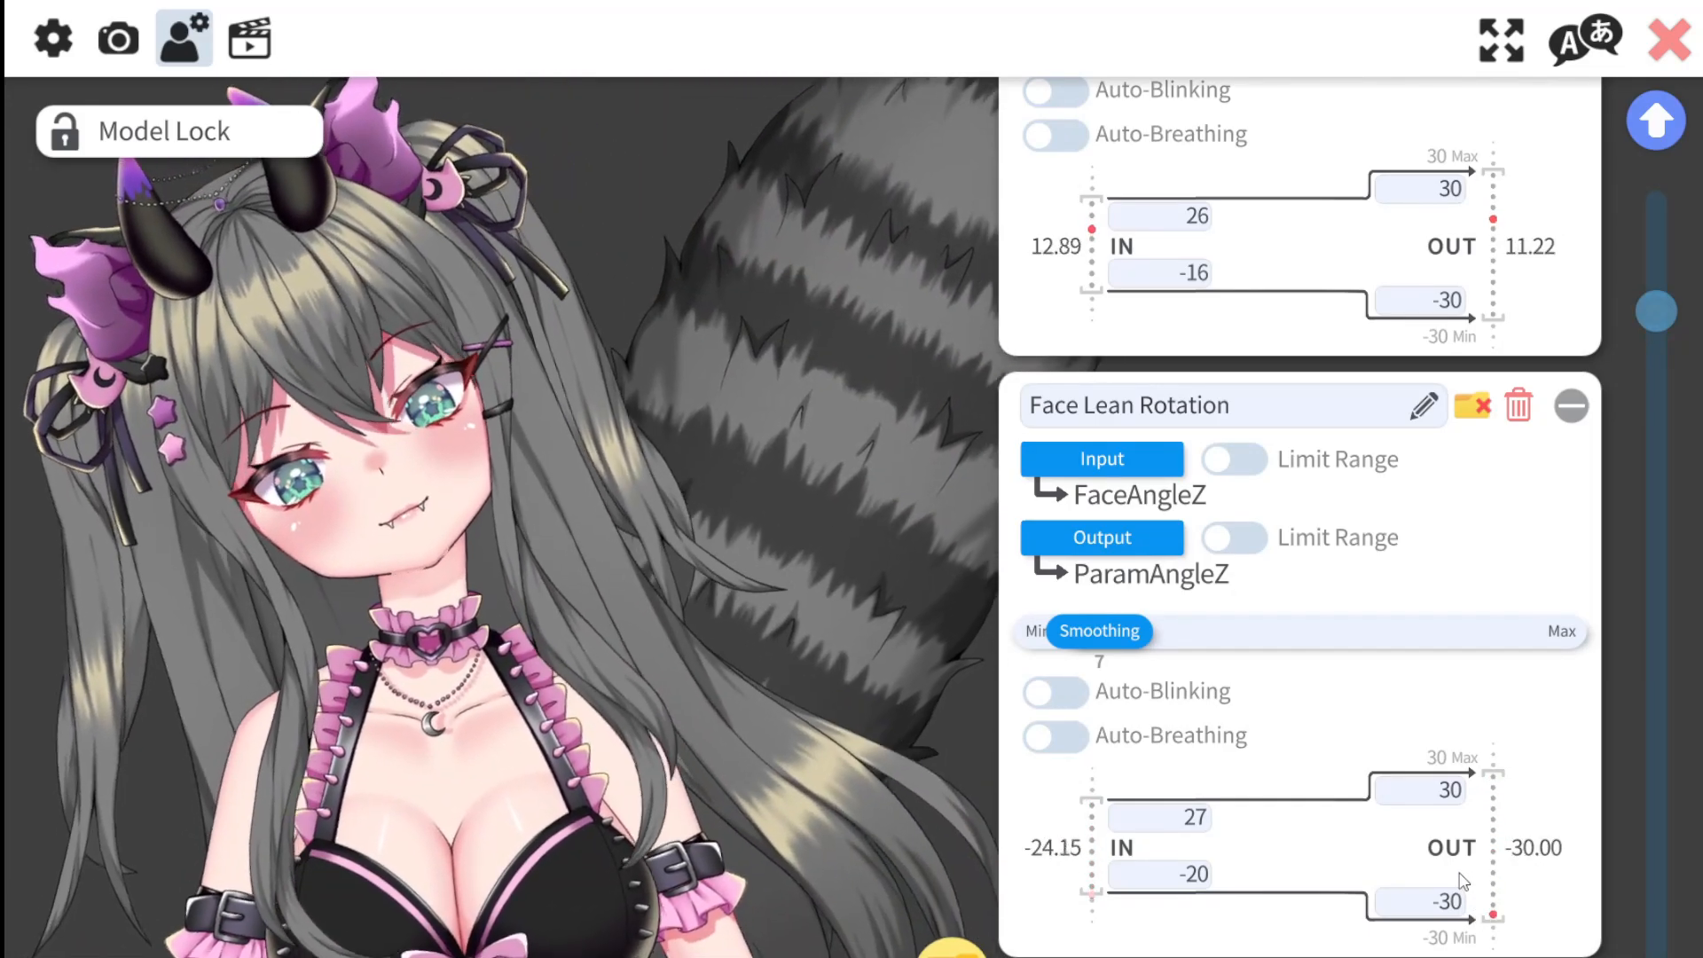
- Set the lower input limit of Face Lean Rotation to -22
{"action": "left_click", "coordinate": [1205, 878]}
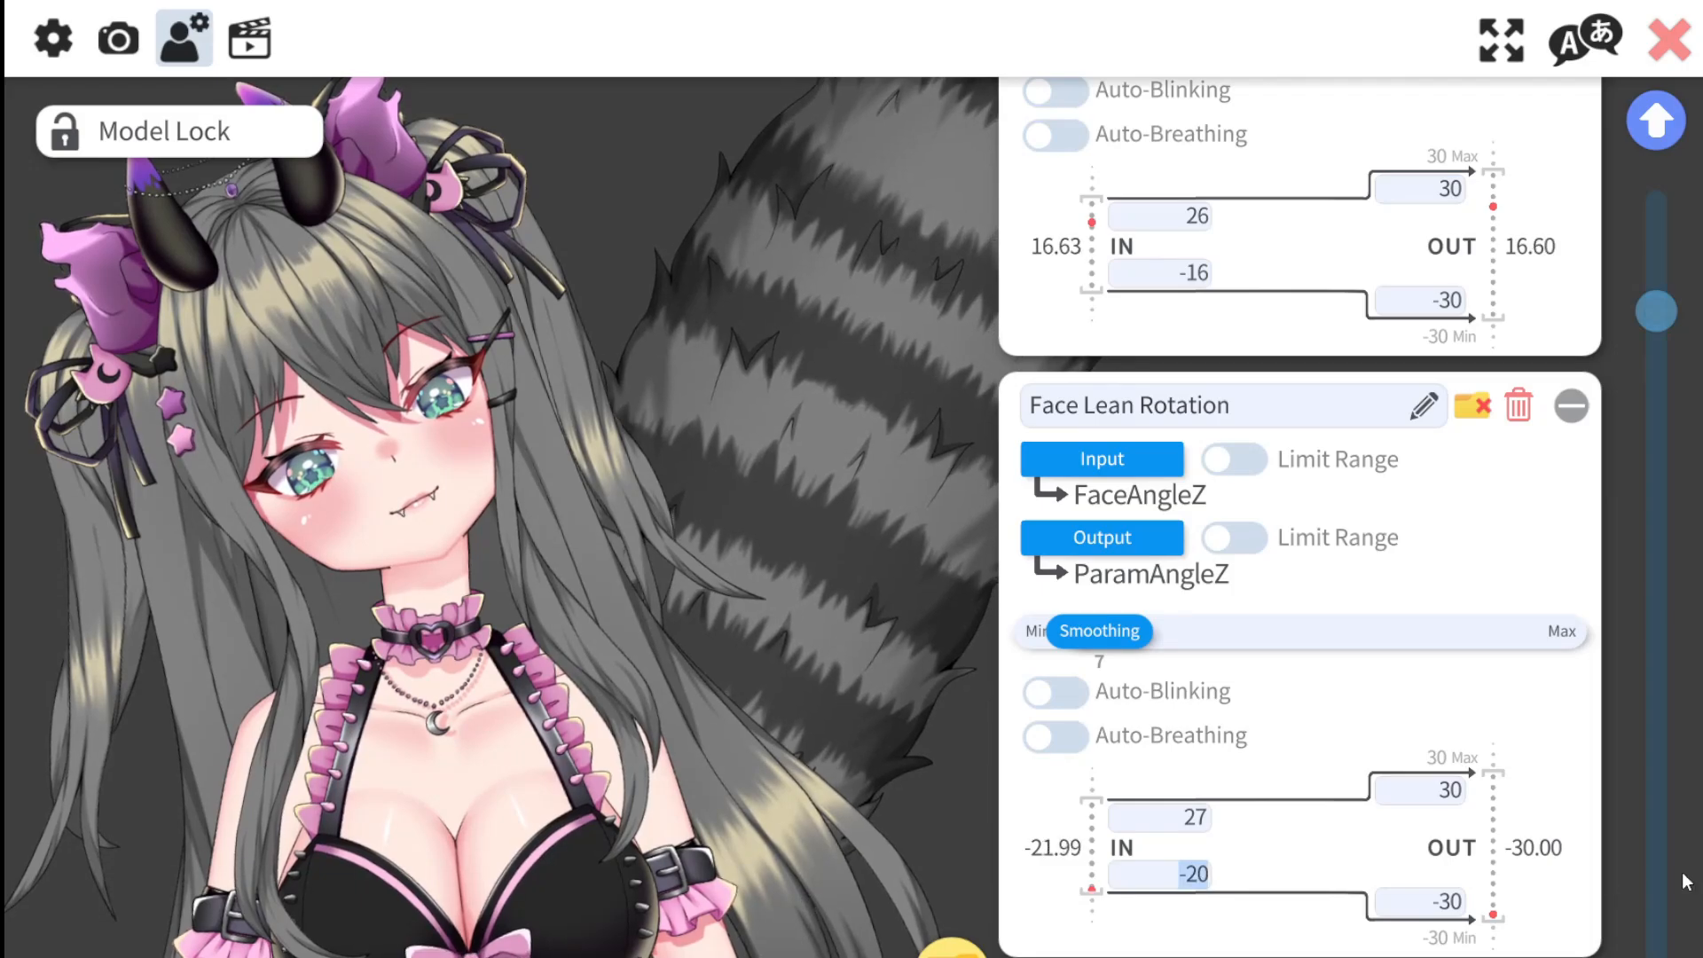
{"action": "key", "text": "Right"}
{"action": "key", "text": "BackSpace"}
{"action": "type", "text": "2"}
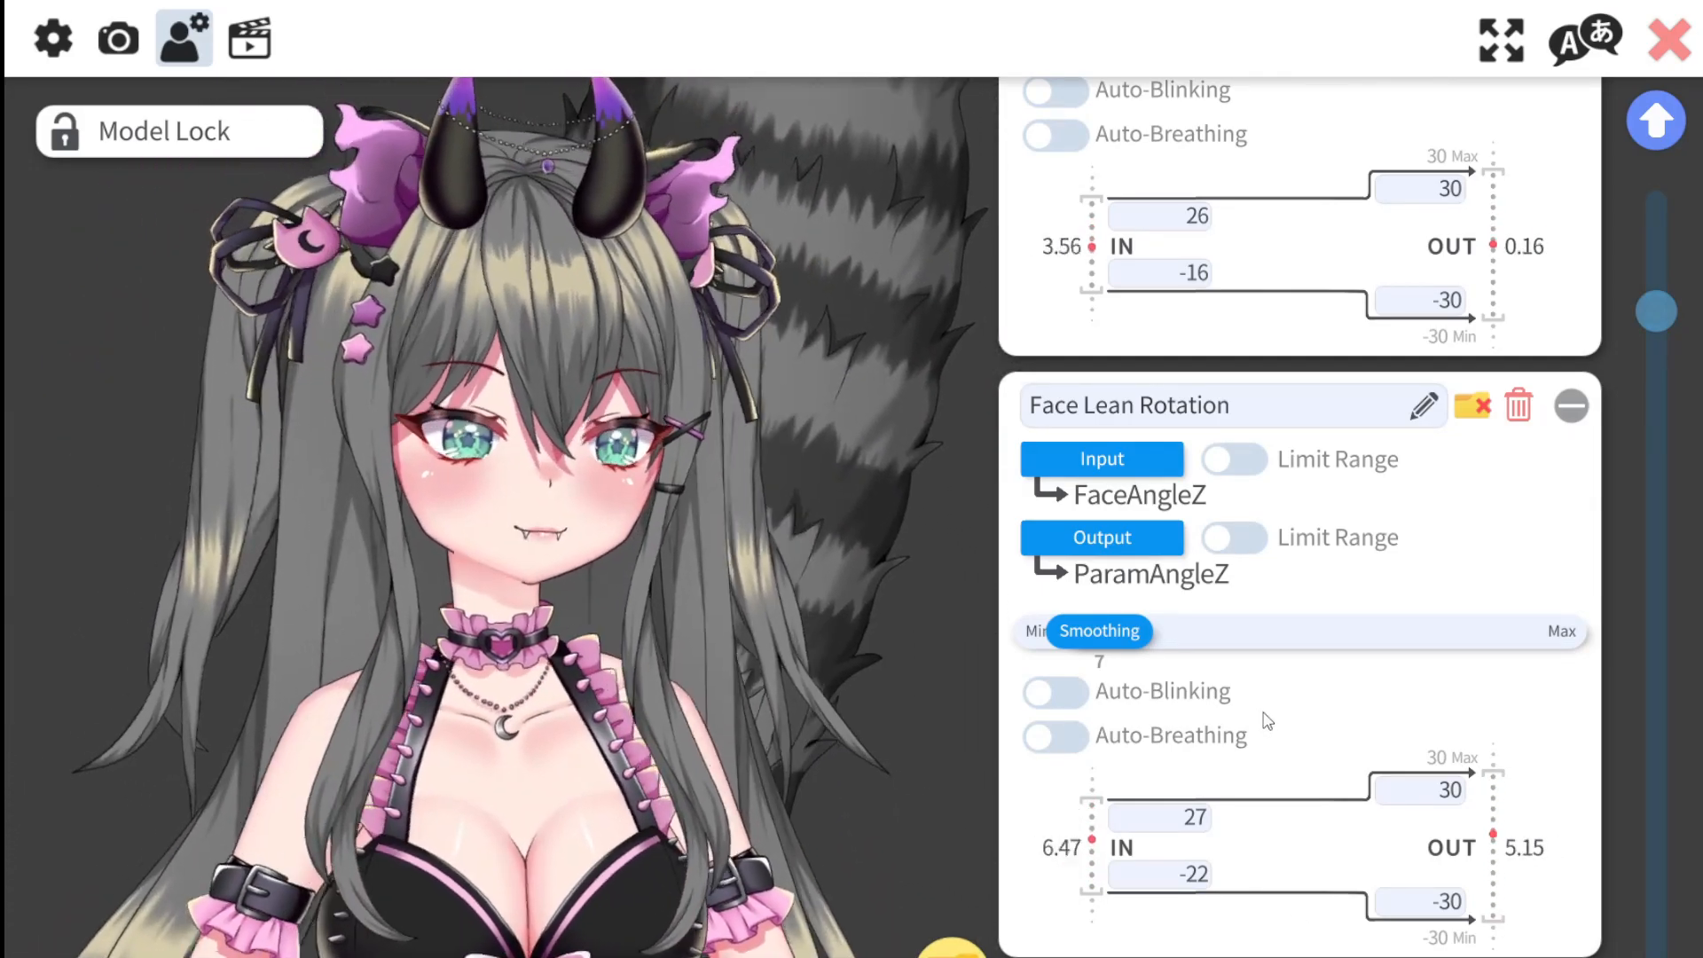
- Set the upper input limit of Eye Open Left to 0.90
{"action": "scroll", "coordinate": [1455, 683], "scroll_direction": "down", "scroll_amount": 2}
{"action": "scroll", "coordinate": [1513, 690], "scroll_direction": "down", "scroll_amount": 1}
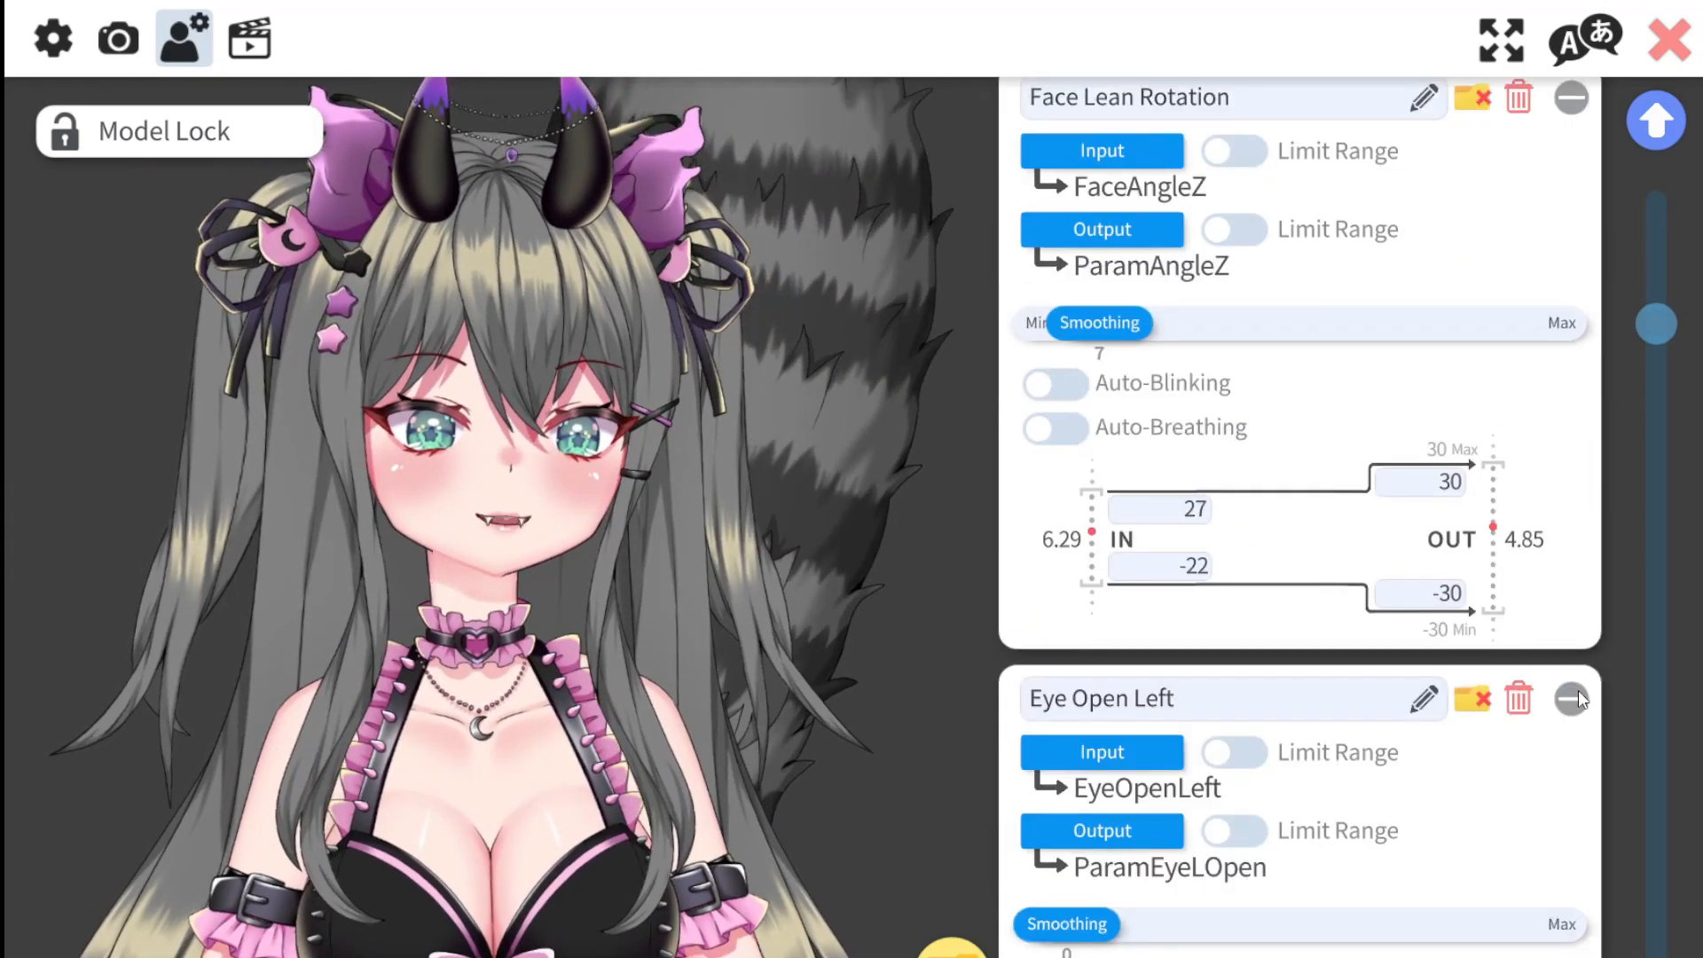
{"action": "scroll", "coordinate": [1498, 698], "scroll_direction": "down", "scroll_amount": 1}
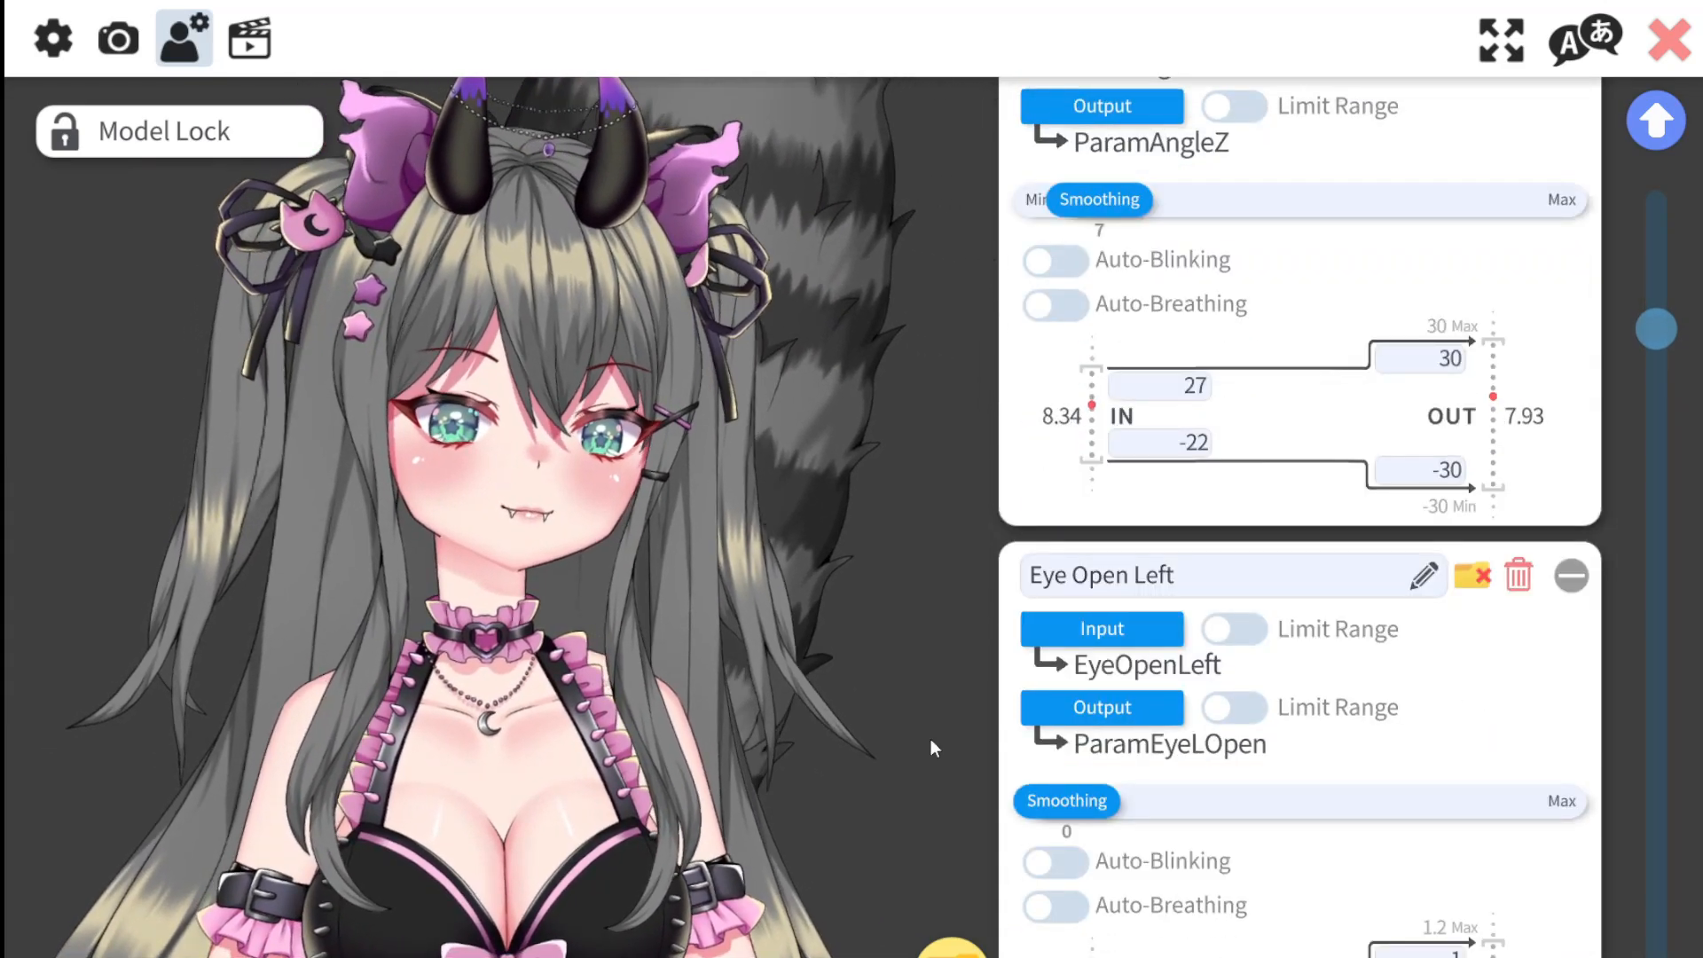
{"action": "scroll", "coordinate": [1399, 701], "scroll_direction": "down", "scroll_amount": 2}
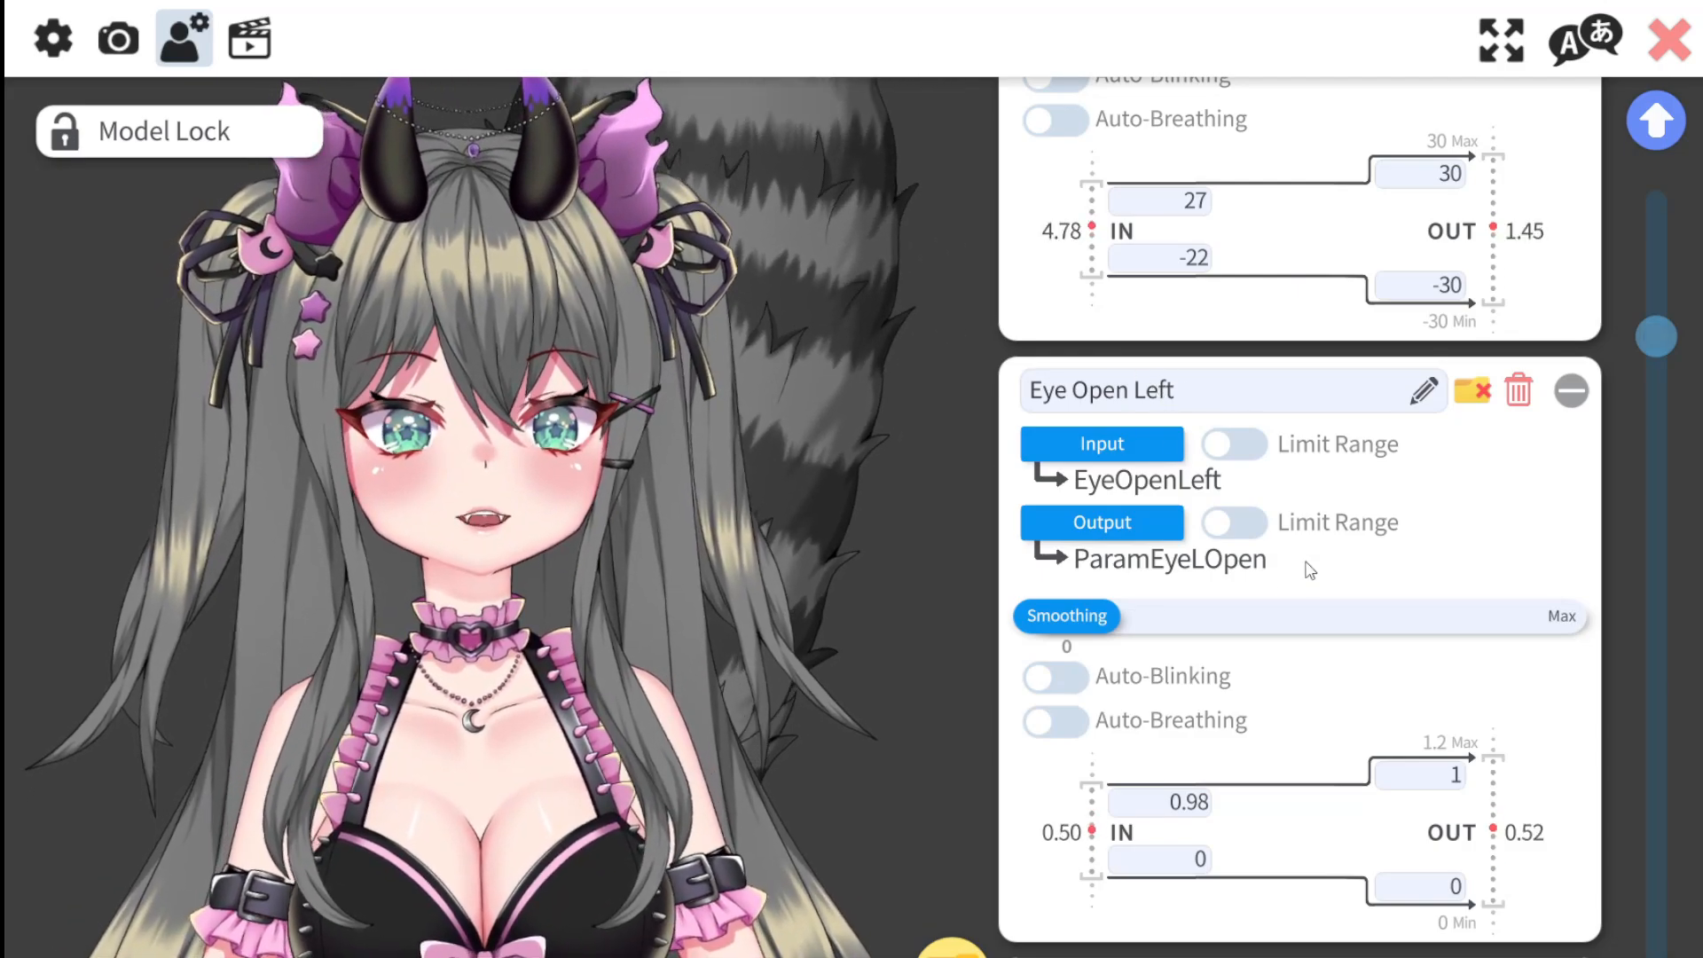
{"action": "scroll", "coordinate": [1304, 571], "scroll_direction": "down", "scroll_amount": 1}
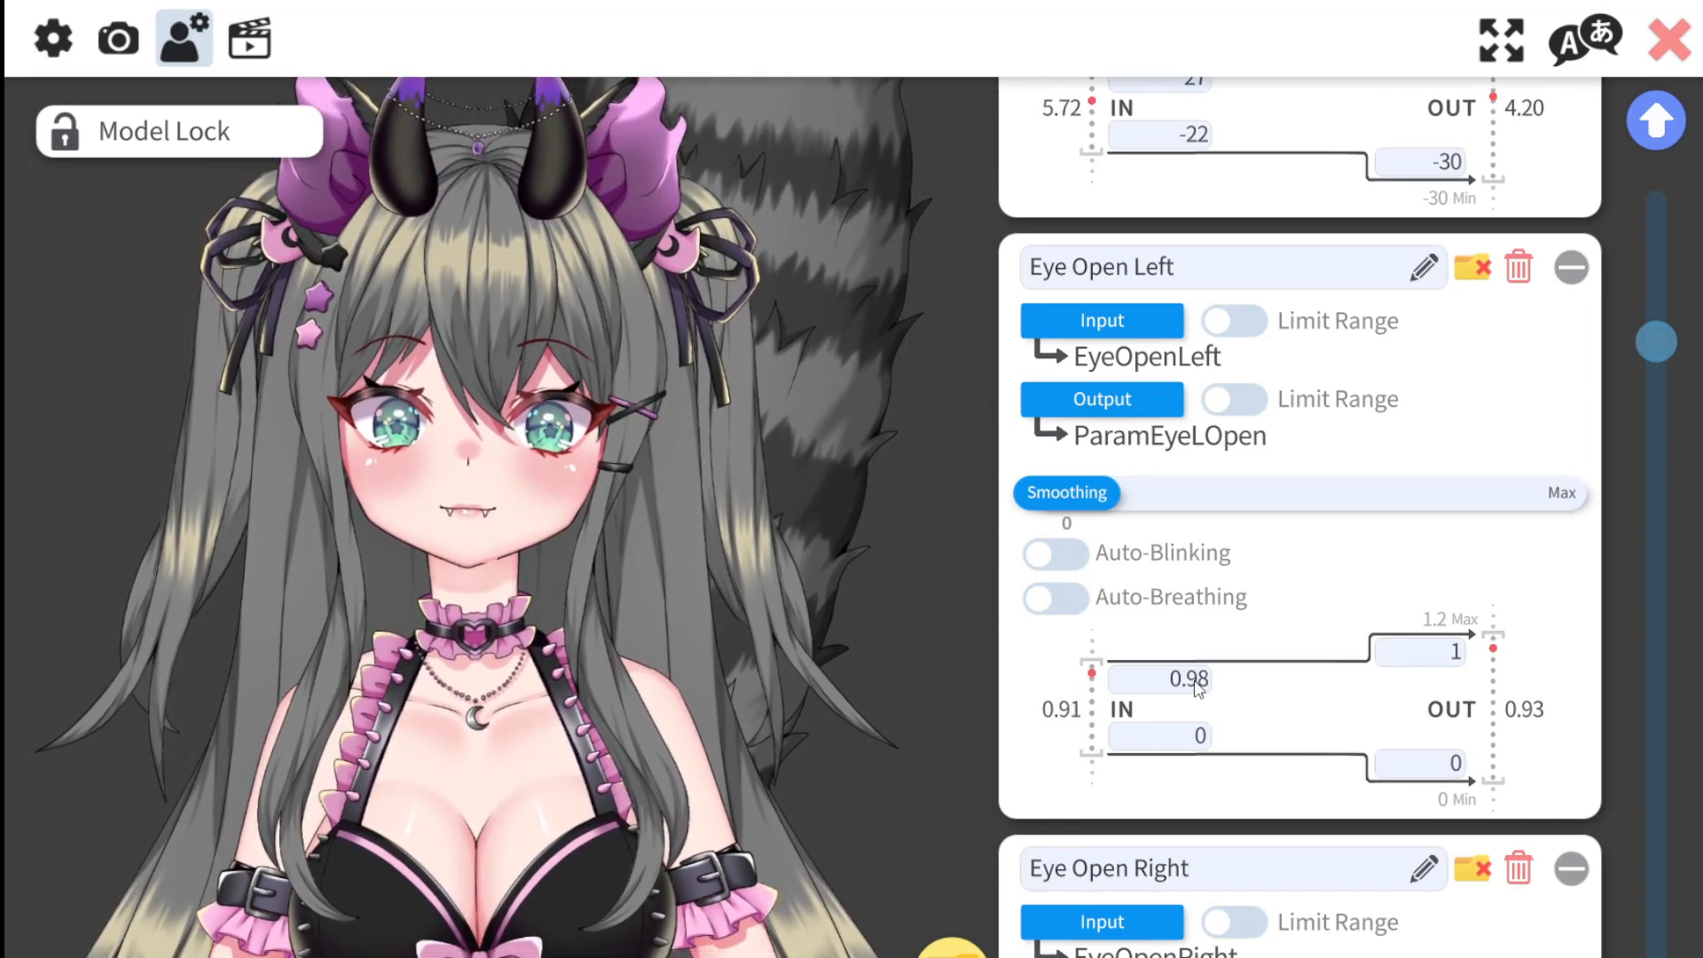
{"action": "left_click", "coordinate": [1195, 681]}
{"action": "key", "text": "Right"}
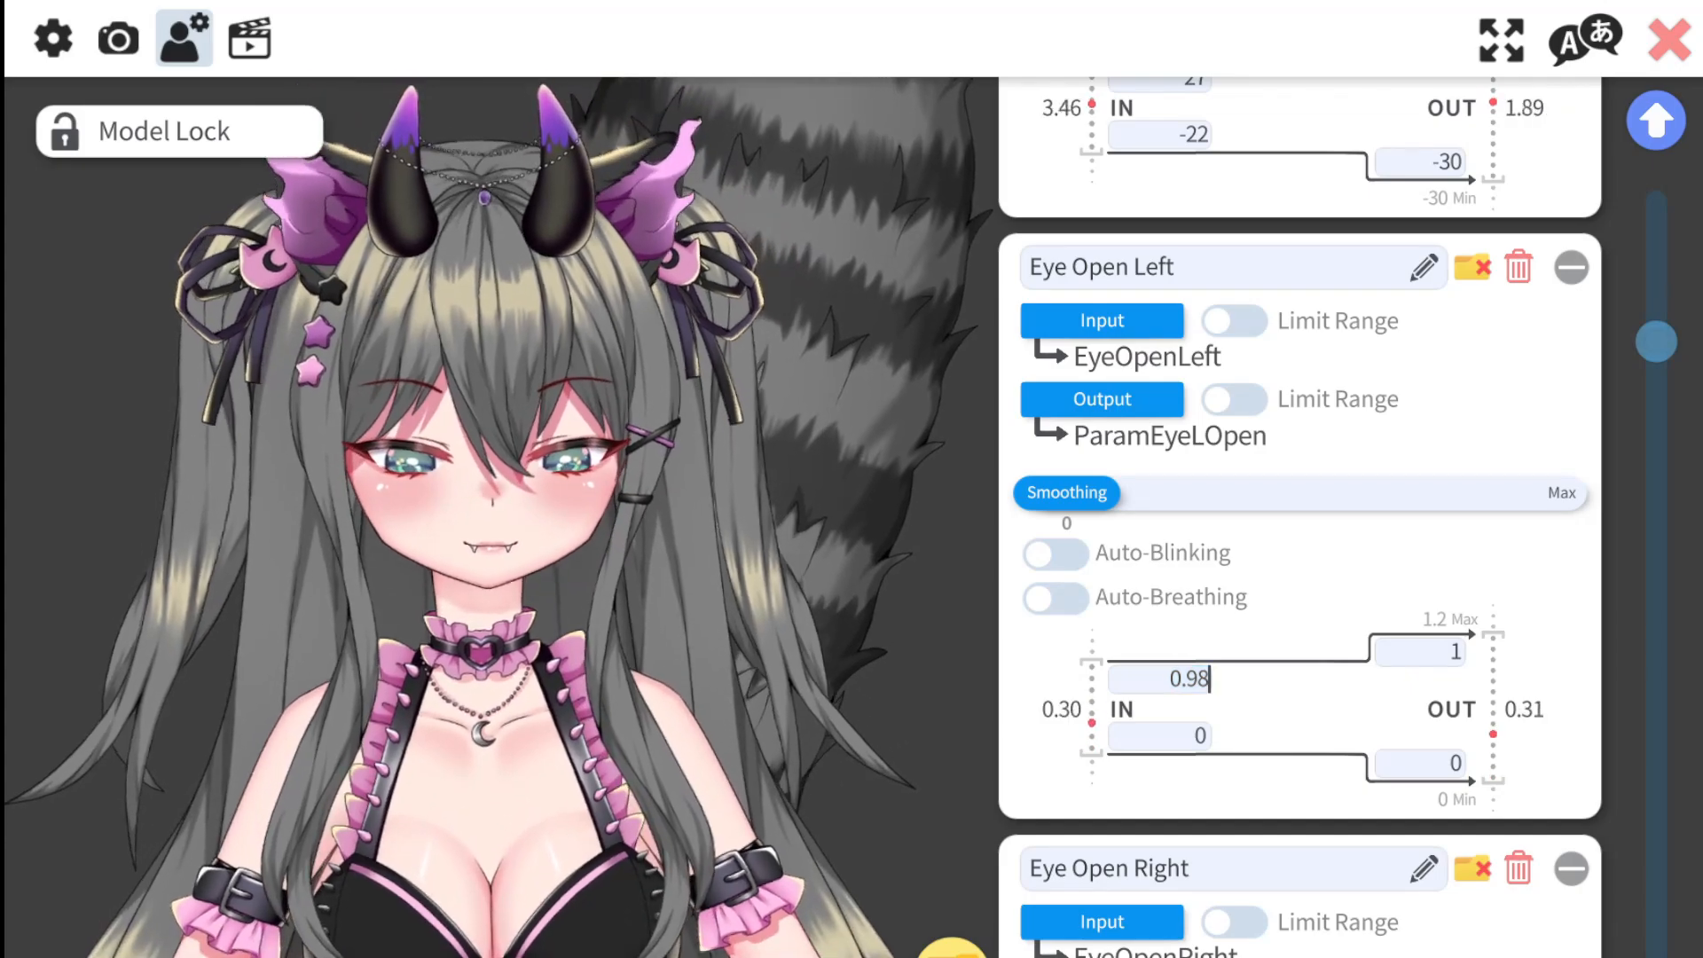
{"action": "key", "text": "BackSpace"}
{"action": "type", "text": "0"}
{"action": "key", "text": "Return"}
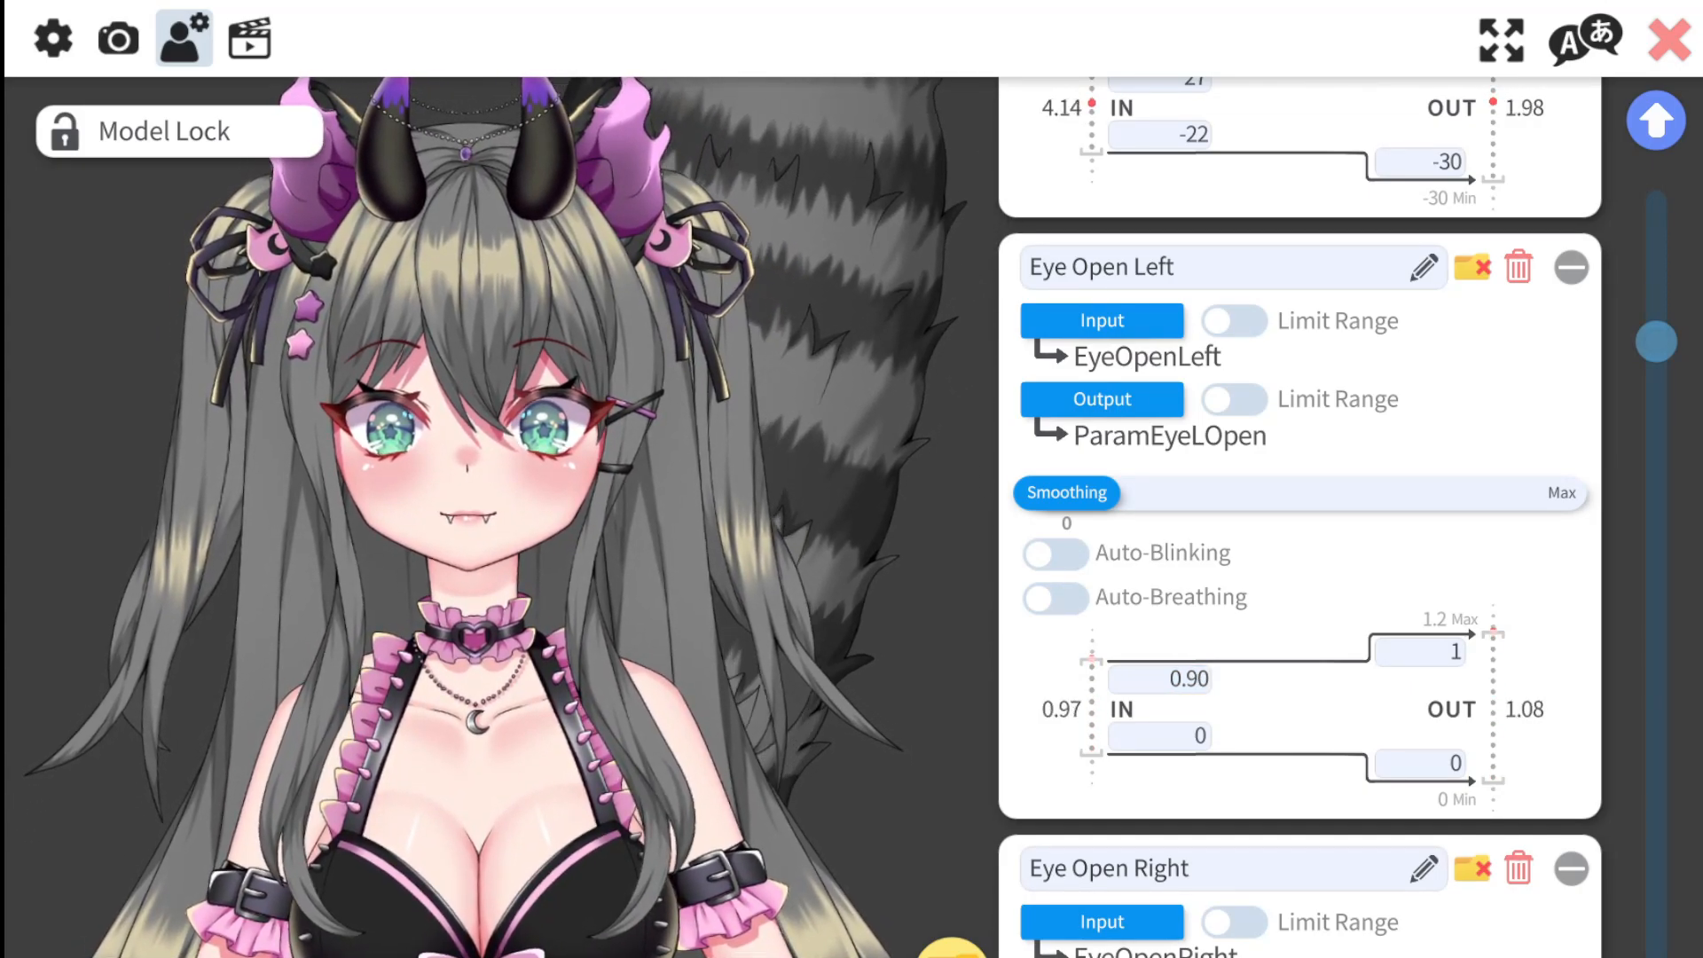
- Set the upper input limit of Eye Open Left to 0.95
{"action": "left_click", "coordinate": [1194, 679]}
{"action": "key", "text": "Right"}
{"action": "key", "text": "BackSpace"}
{"action": "type", "text": "5"}
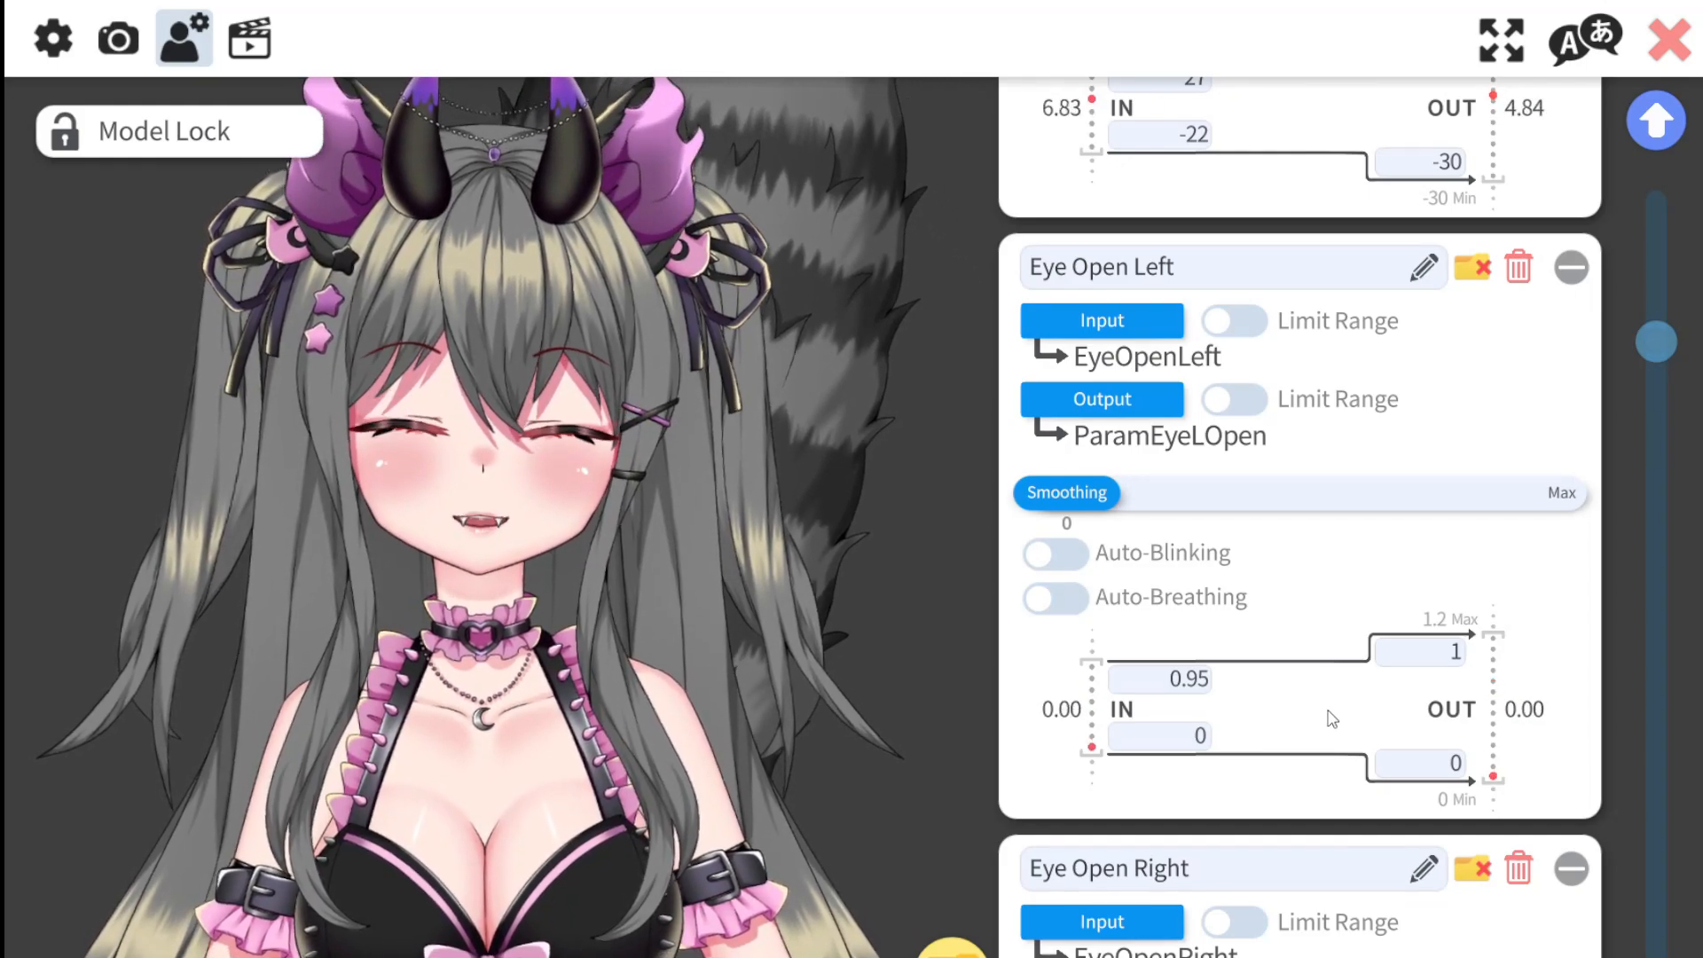
- Set the upper input limit of Eye Open Right to 0.95
{"action": "scroll", "coordinate": [1352, 646], "scroll_direction": "down", "scroll_amount": 2}
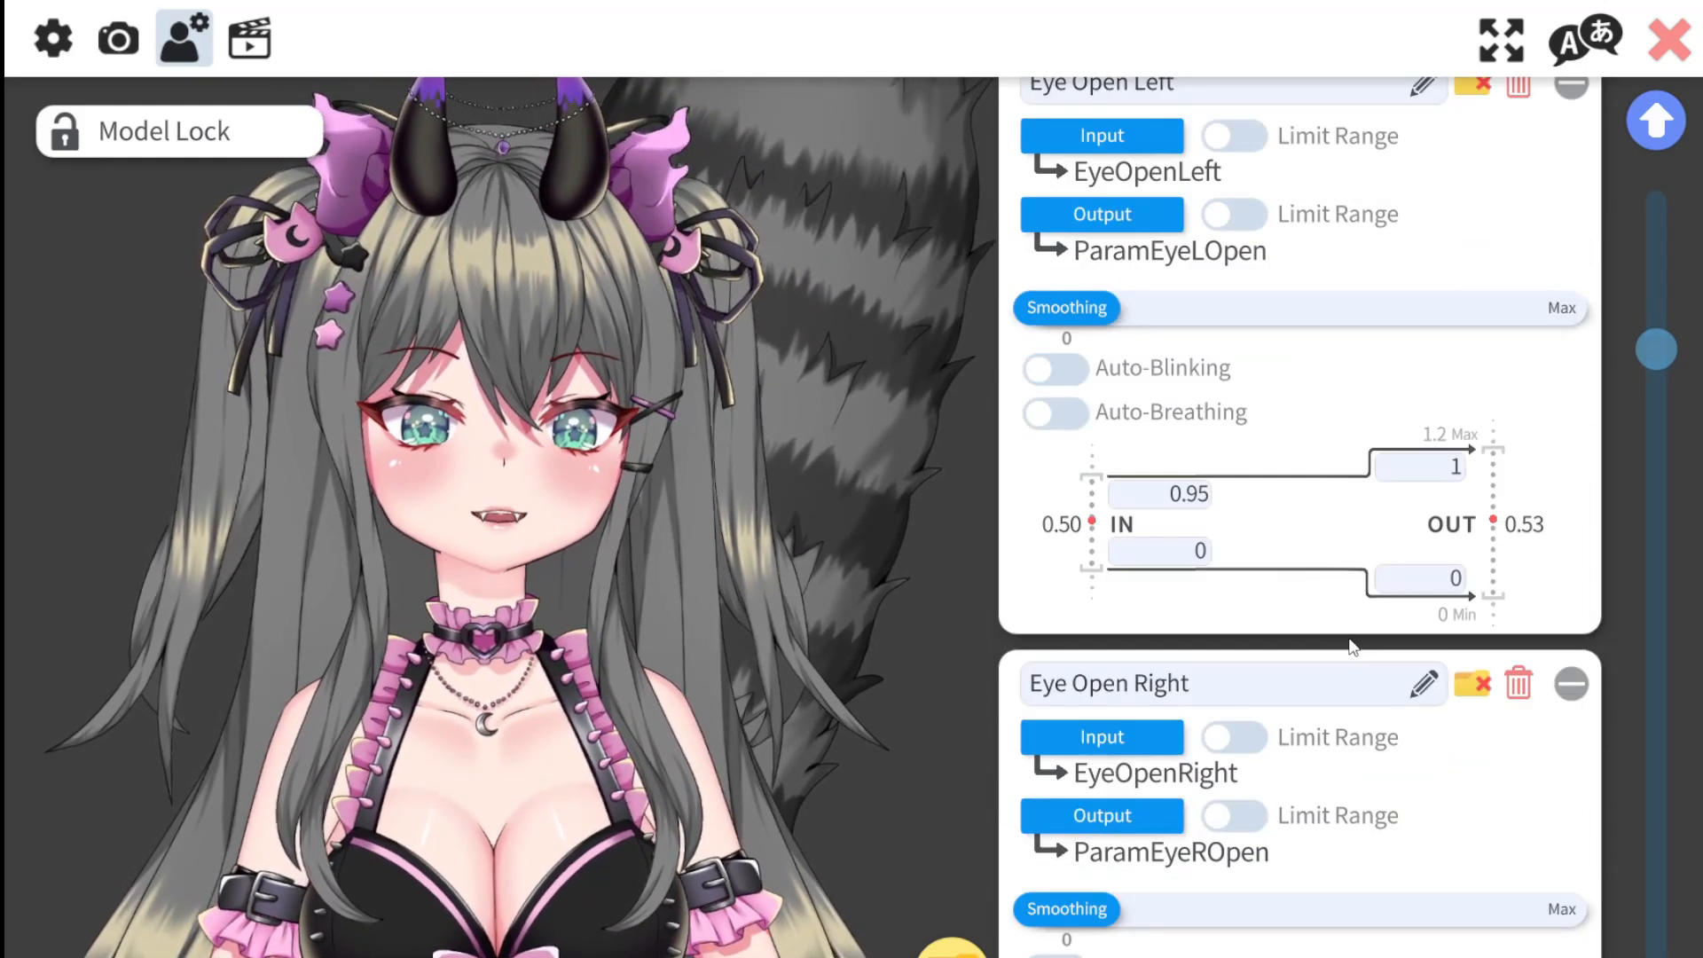
{"action": "scroll", "coordinate": [1590, 854], "scroll_direction": "down", "scroll_amount": 3}
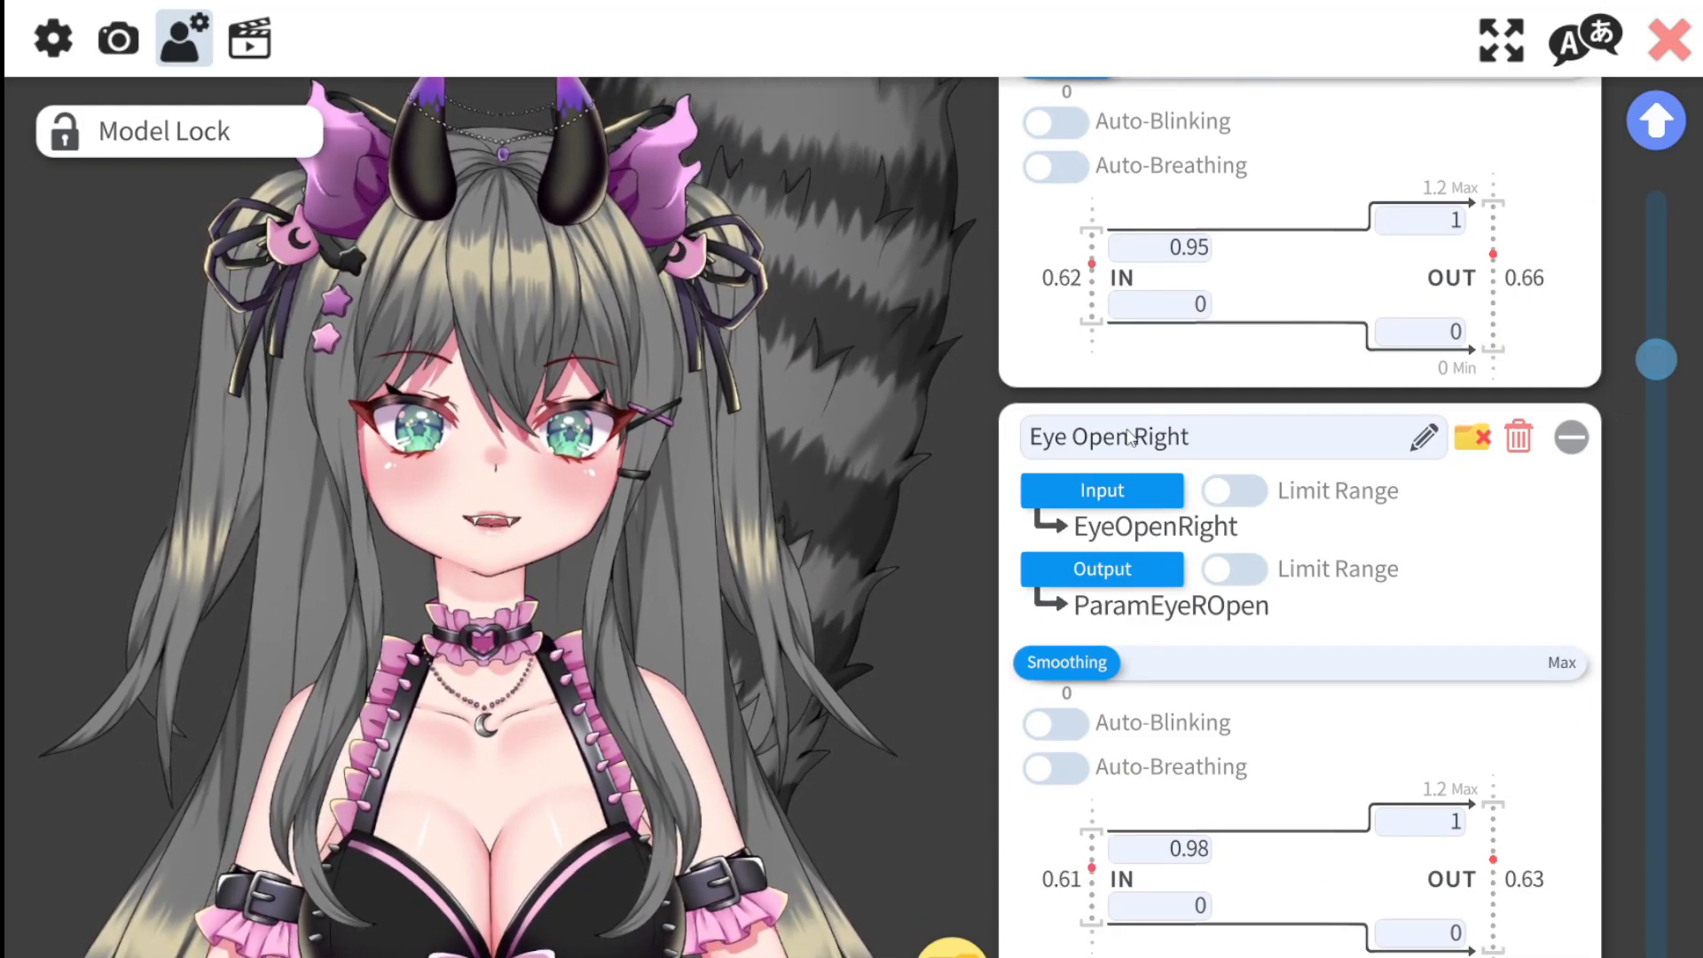
{"action": "left_click", "coordinate": [1200, 852]}
{"action": "key", "text": "BackSpace"}
{"action": "type", "text": "5"}
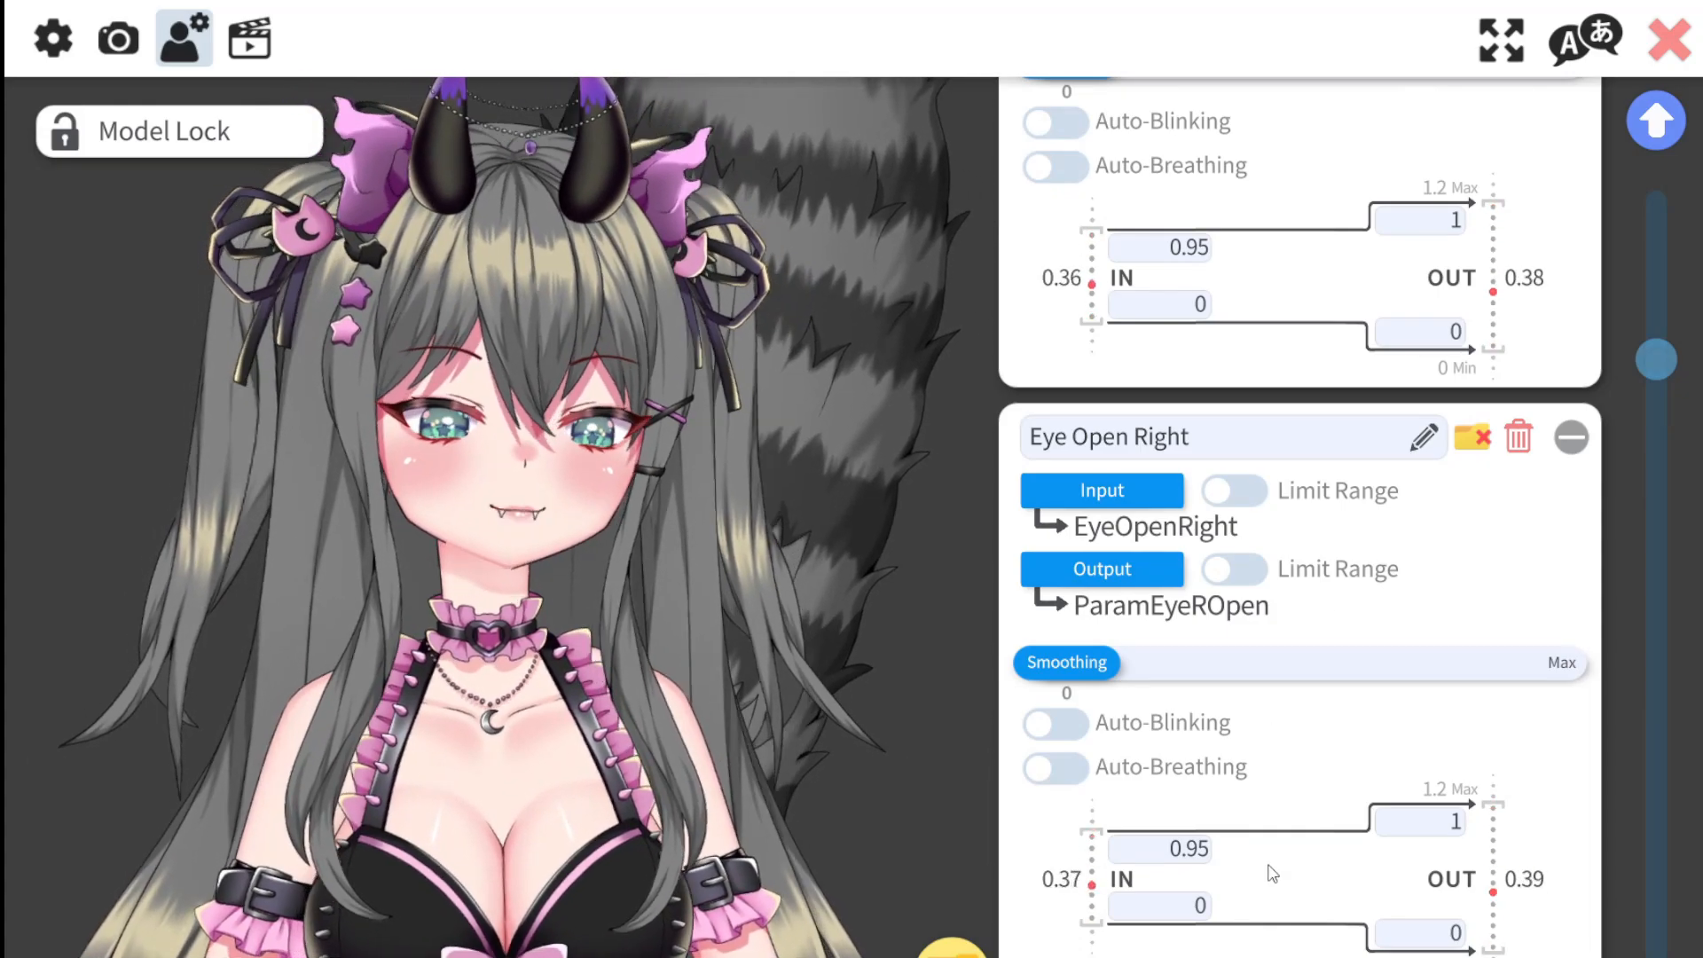
- Set the lower input limit of the Eye X parameter to -0.96
{"action": "scroll", "coordinate": [1481, 825], "scroll_direction": "down", "scroll_amount": 6}
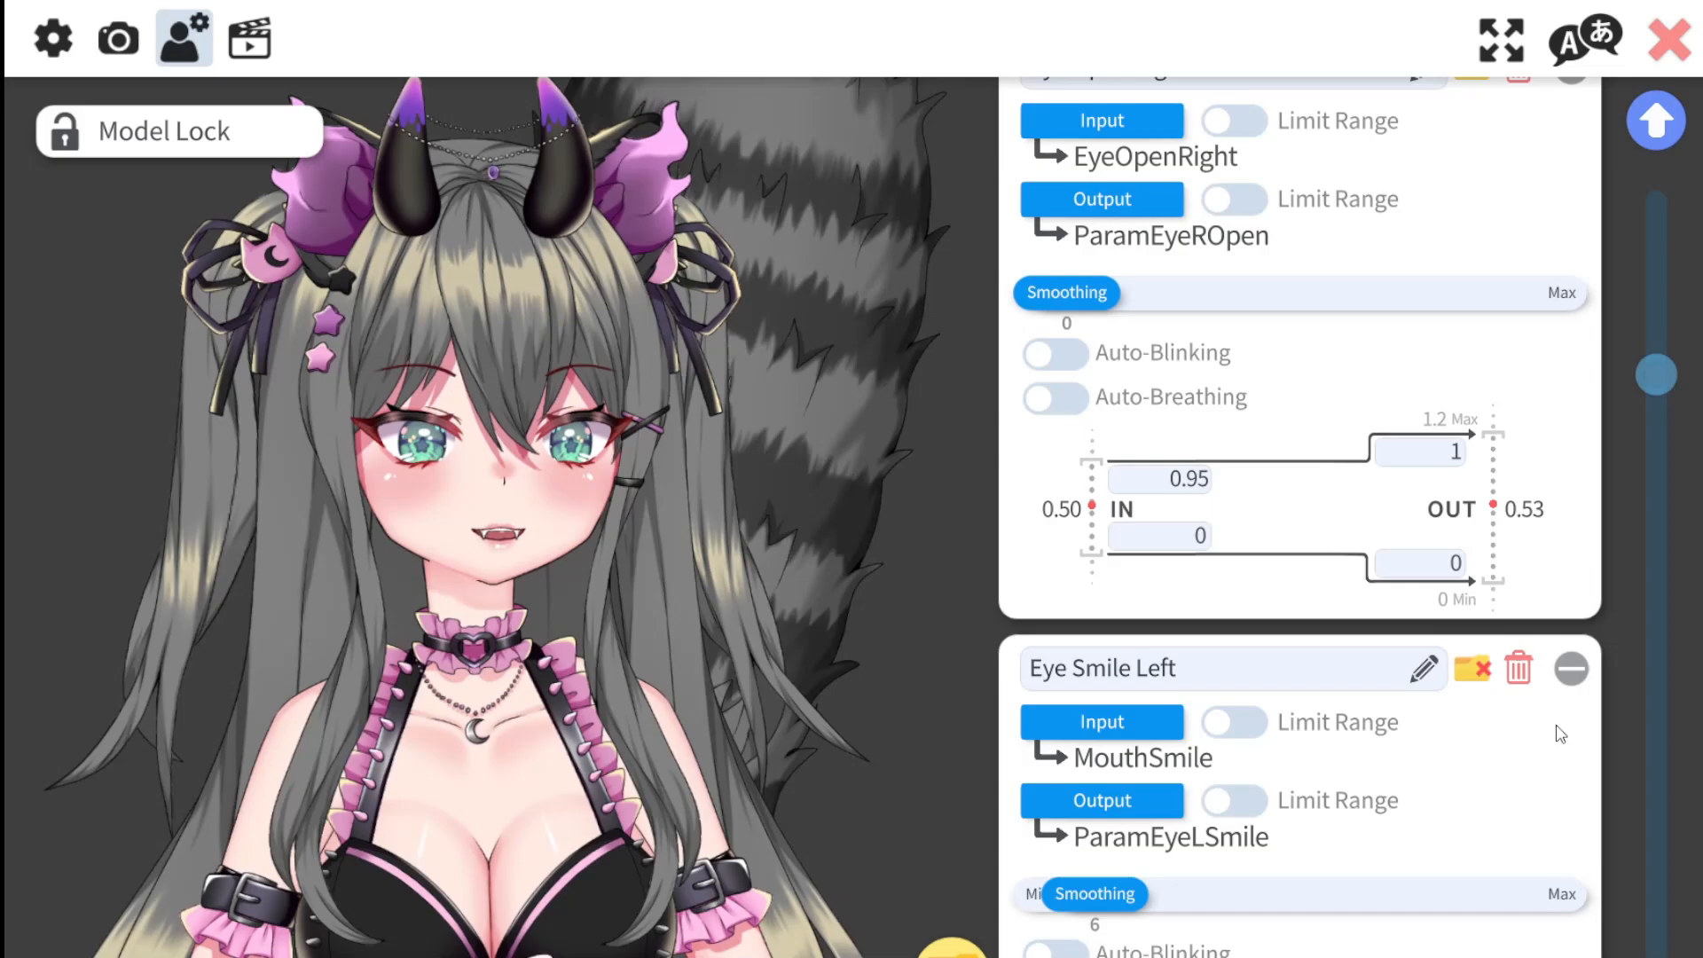
{"action": "scroll", "coordinate": [1565, 737], "scroll_direction": "down", "scroll_amount": 8}
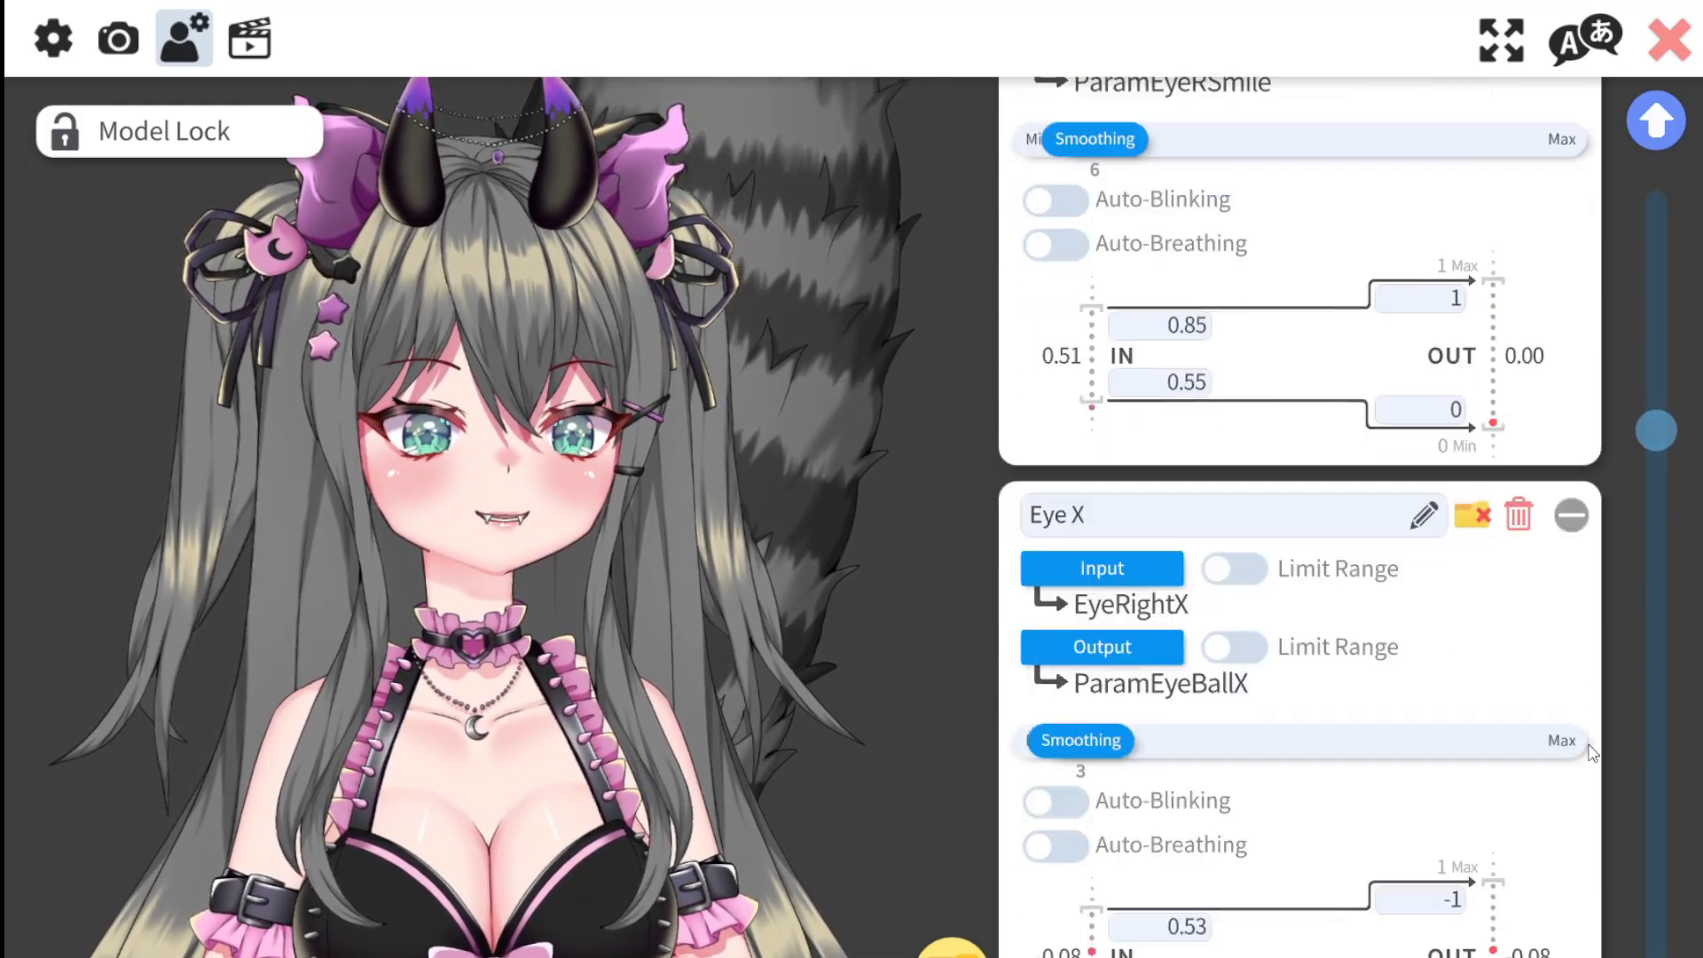
{"action": "scroll", "coordinate": [1588, 752], "scroll_direction": "down", "scroll_amount": 2}
{"action": "scroll", "coordinate": [1588, 752], "scroll_direction": "up", "scroll_amount": 2}
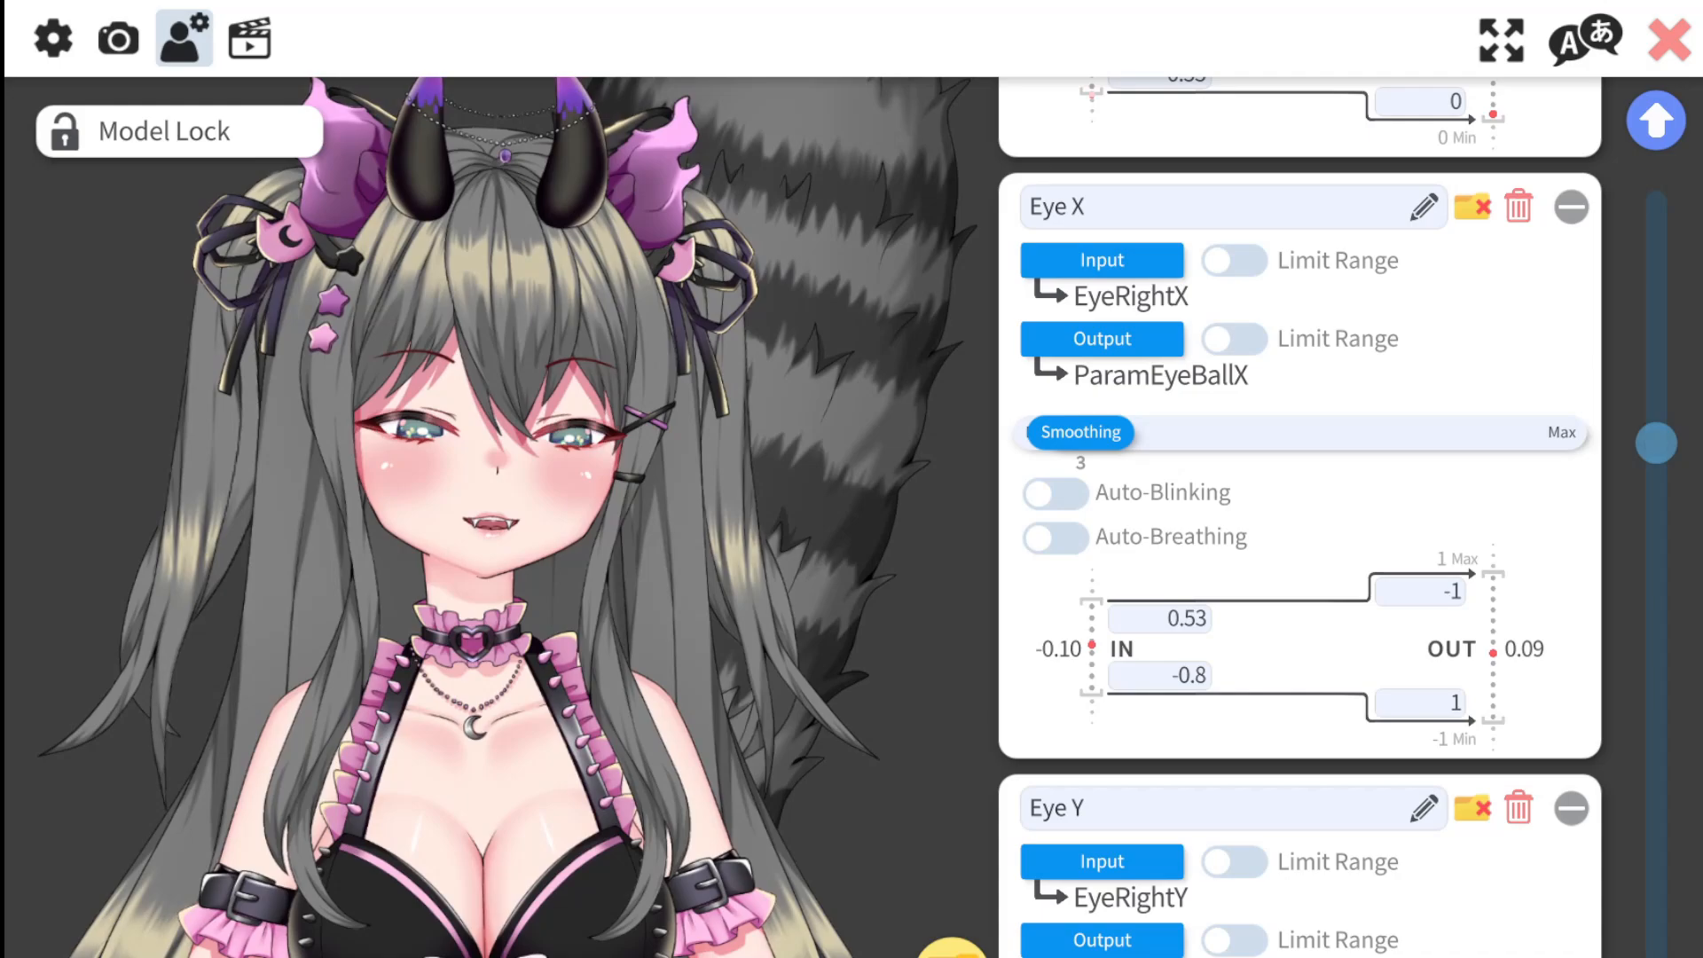
{"action": "left_click", "coordinate": [1202, 676]}
{"action": "type", "text": "-0."}
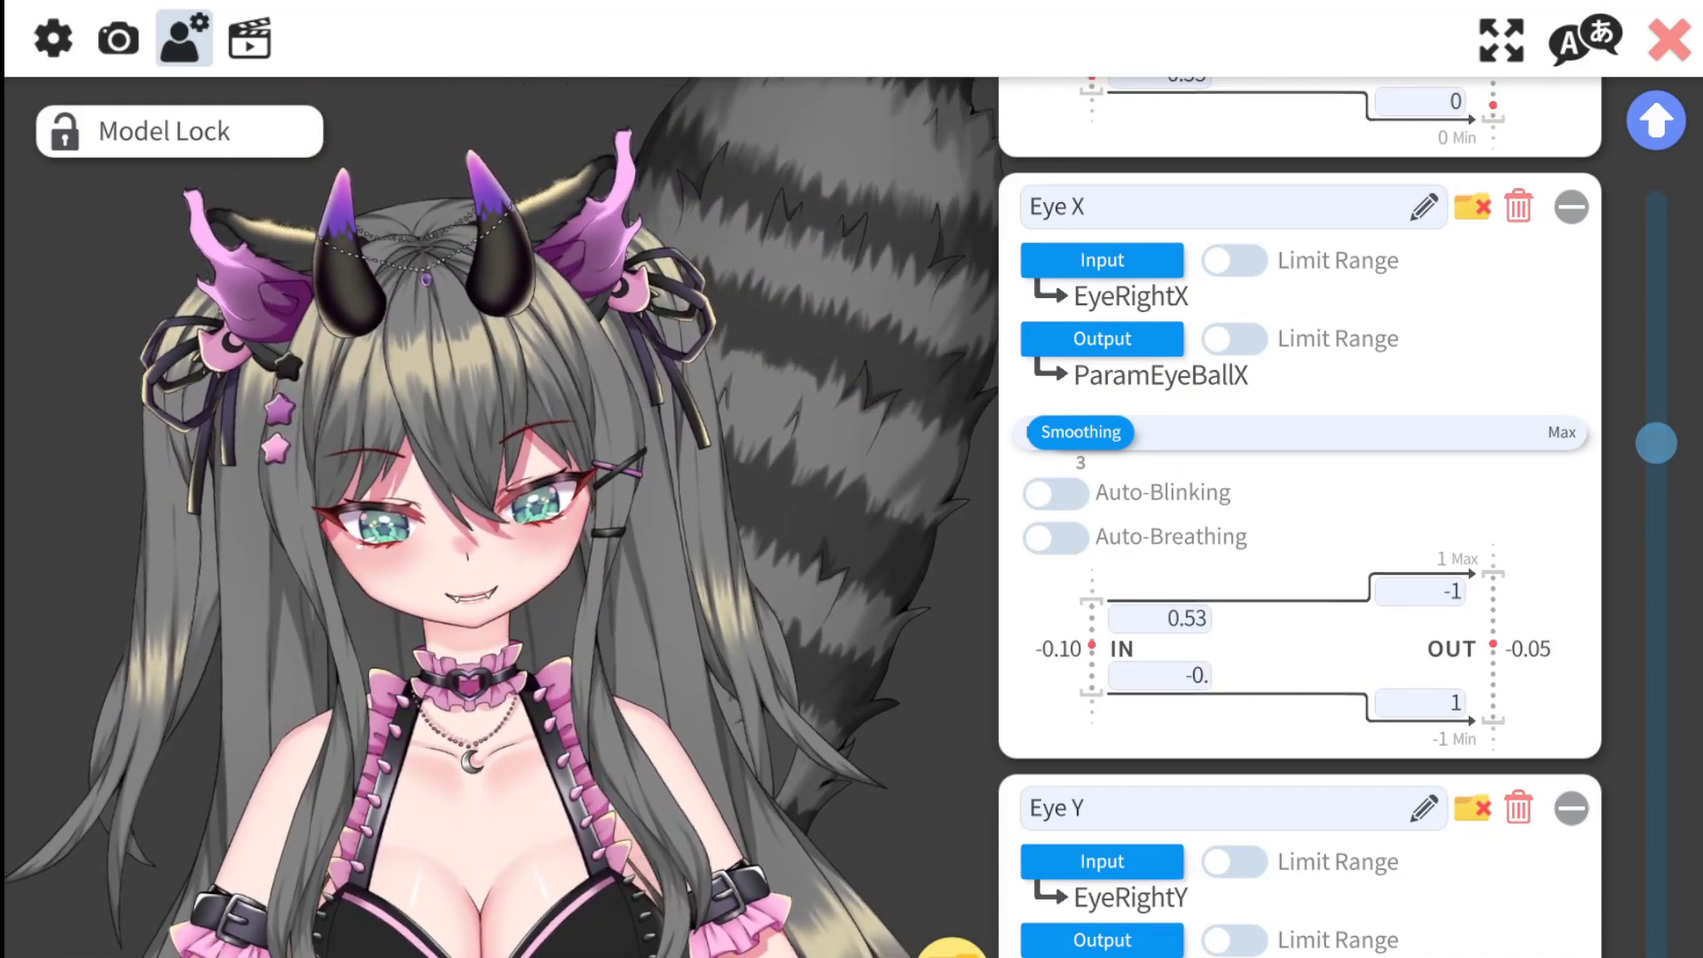
{"action": "type", "text": "96"}
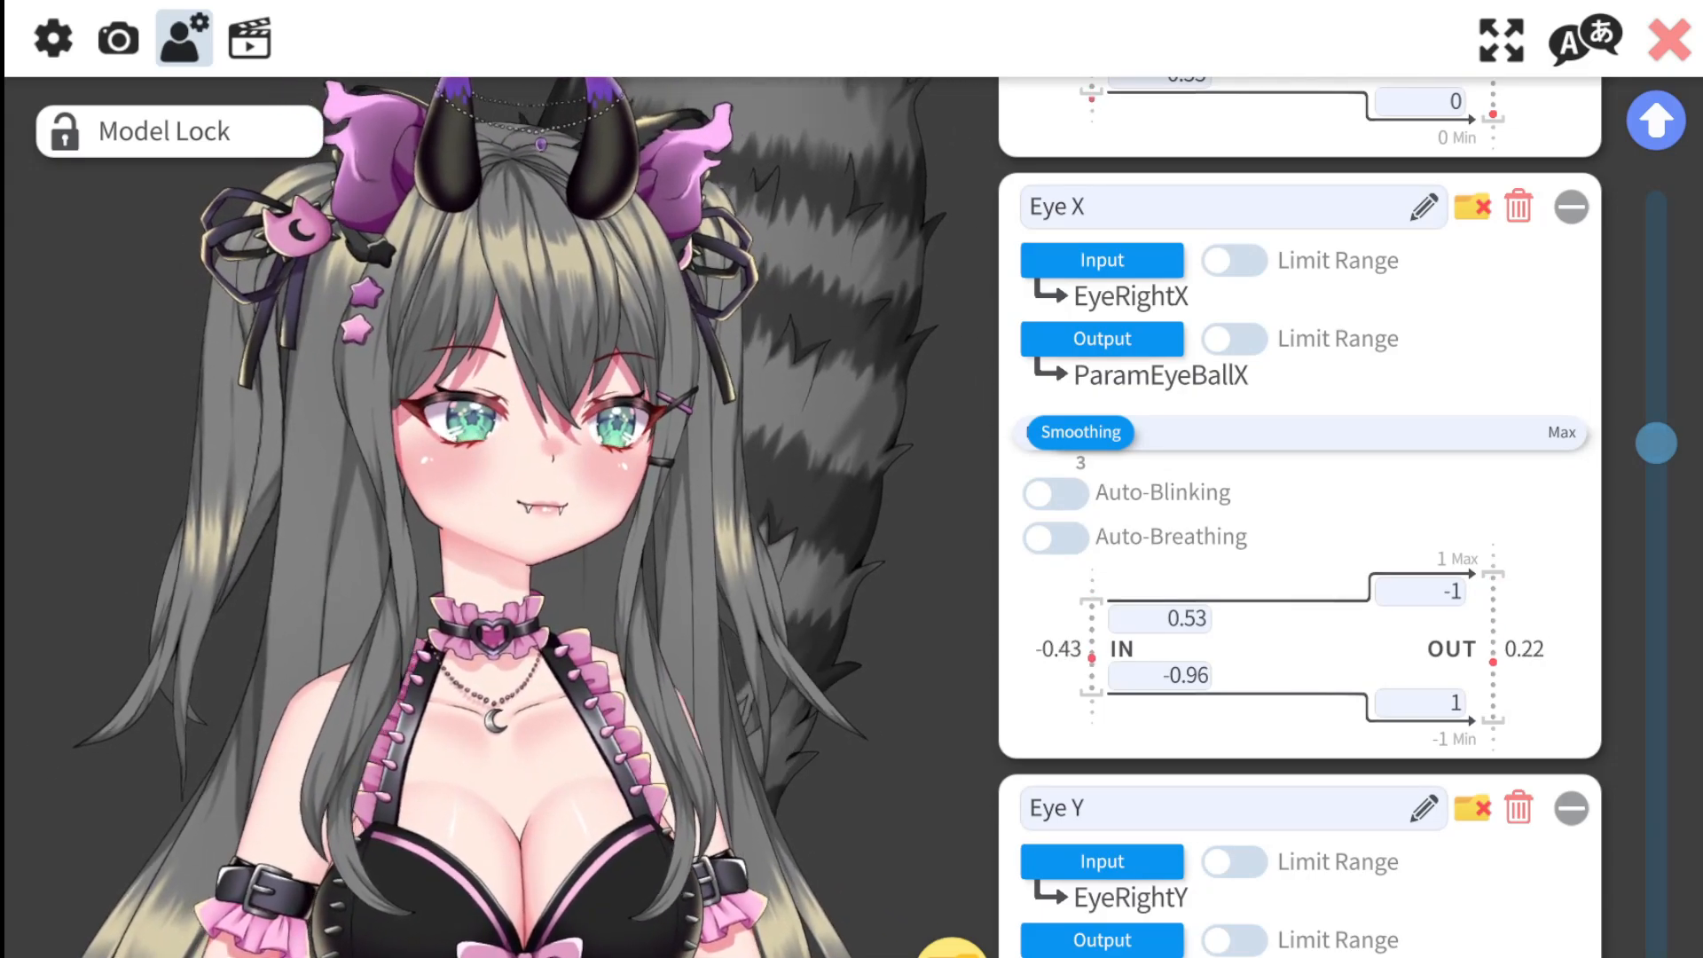
- Set the upper input limit of the Eye X parameter to 0.80
{"action": "left_click", "coordinate": [1196, 620]}
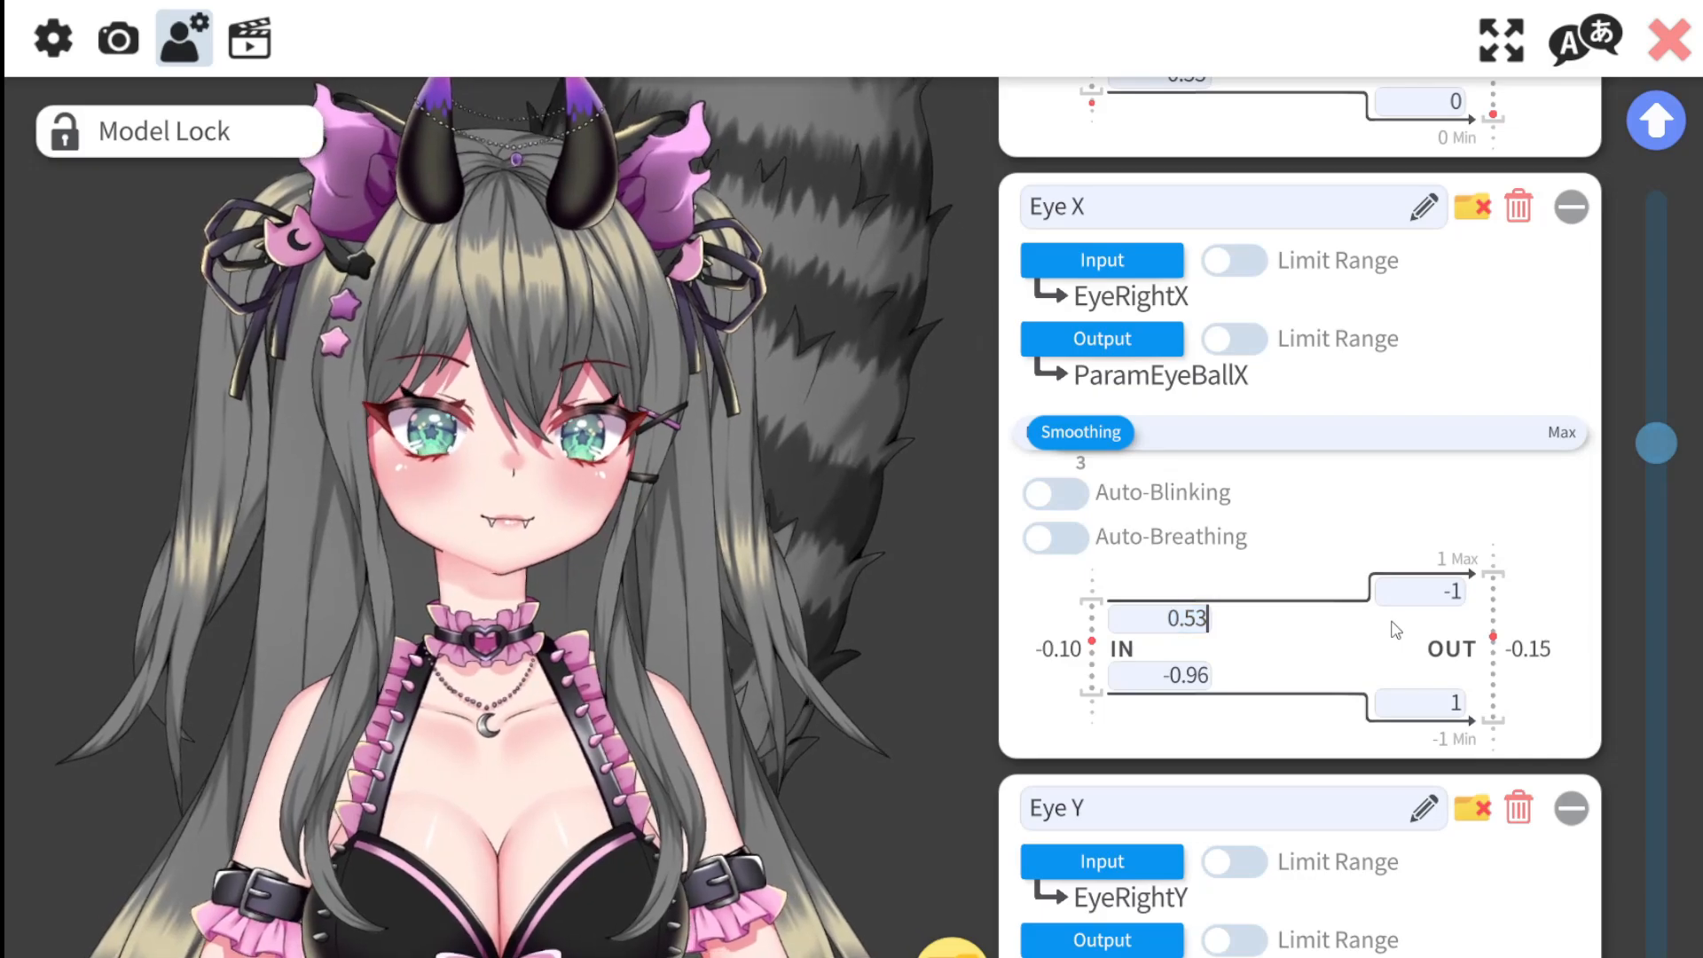
{"action": "type", "text": "0.8"}
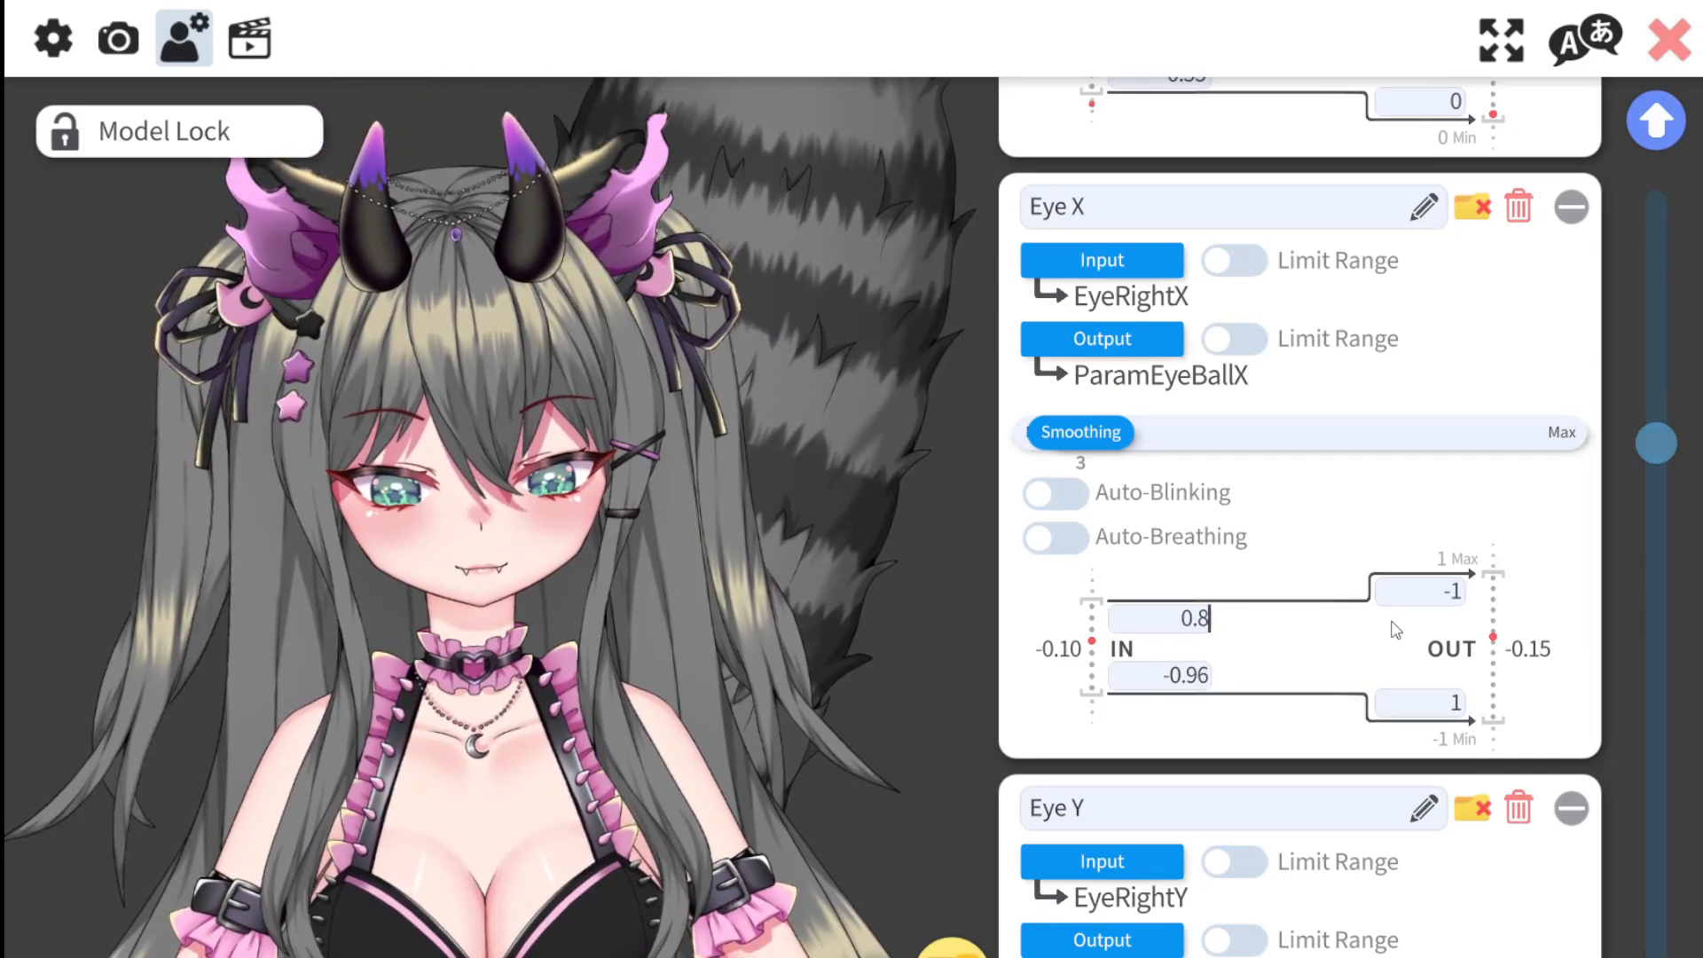
{"action": "key", "text": "Return"}
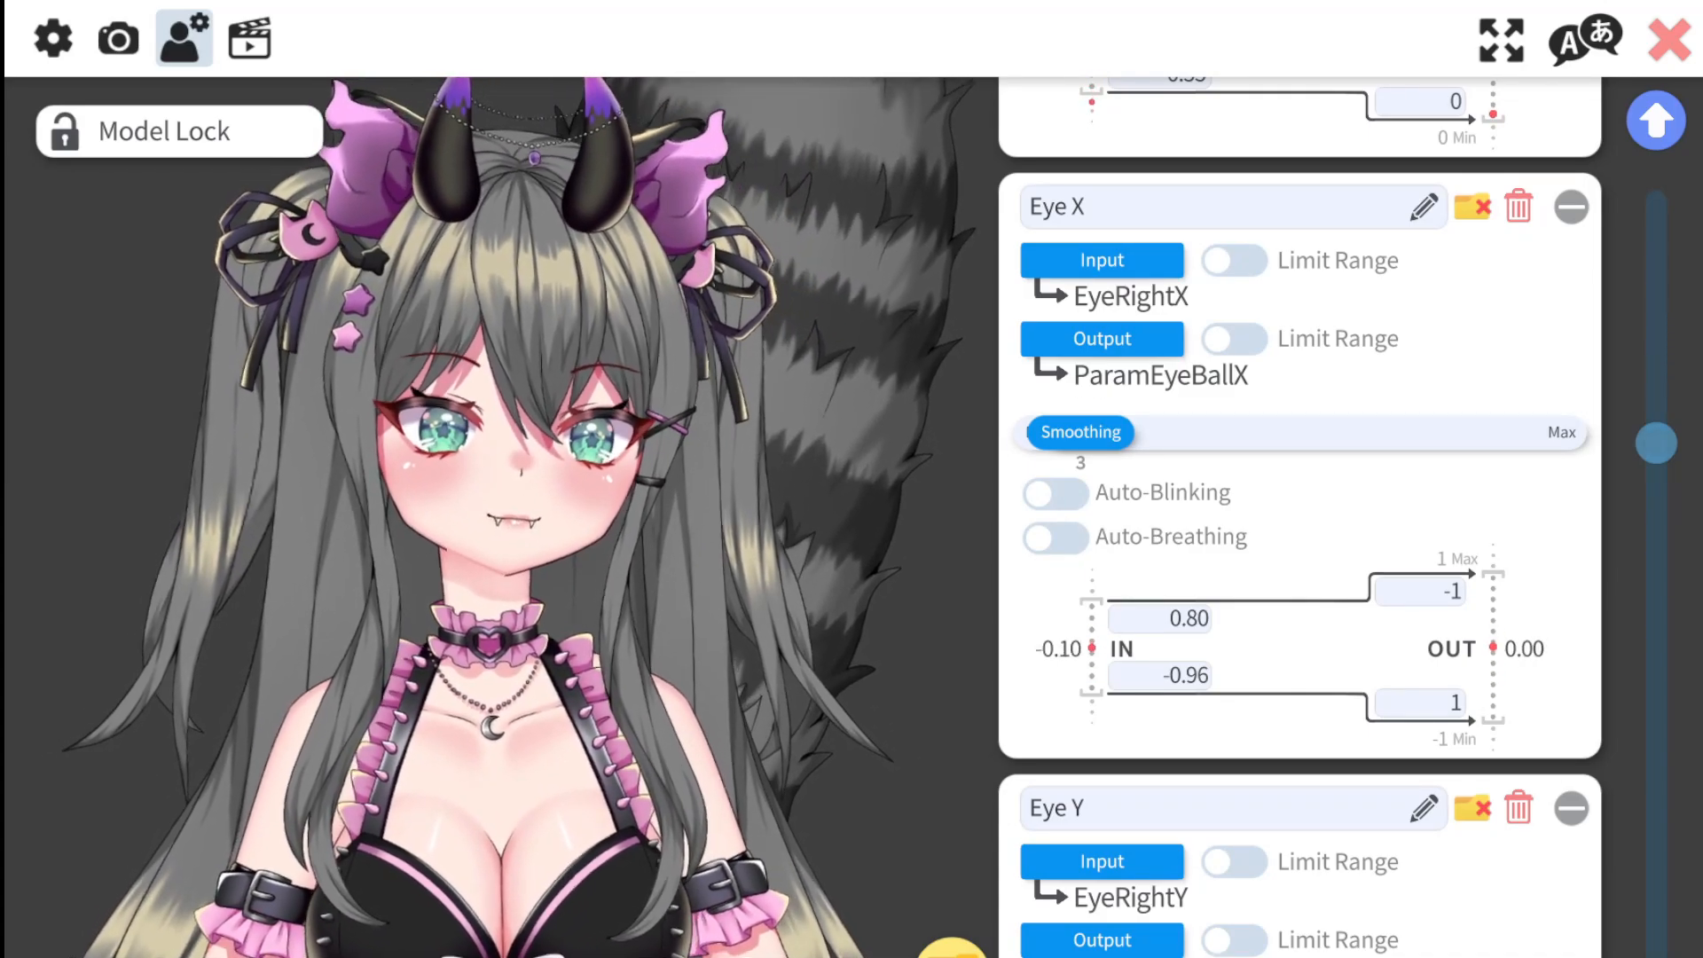
- Set the upper input limit of the Mouth Open parameter to .98
{"action": "scroll", "coordinate": [1080, 825], "scroll_direction": "down", "scroll_amount": 3}
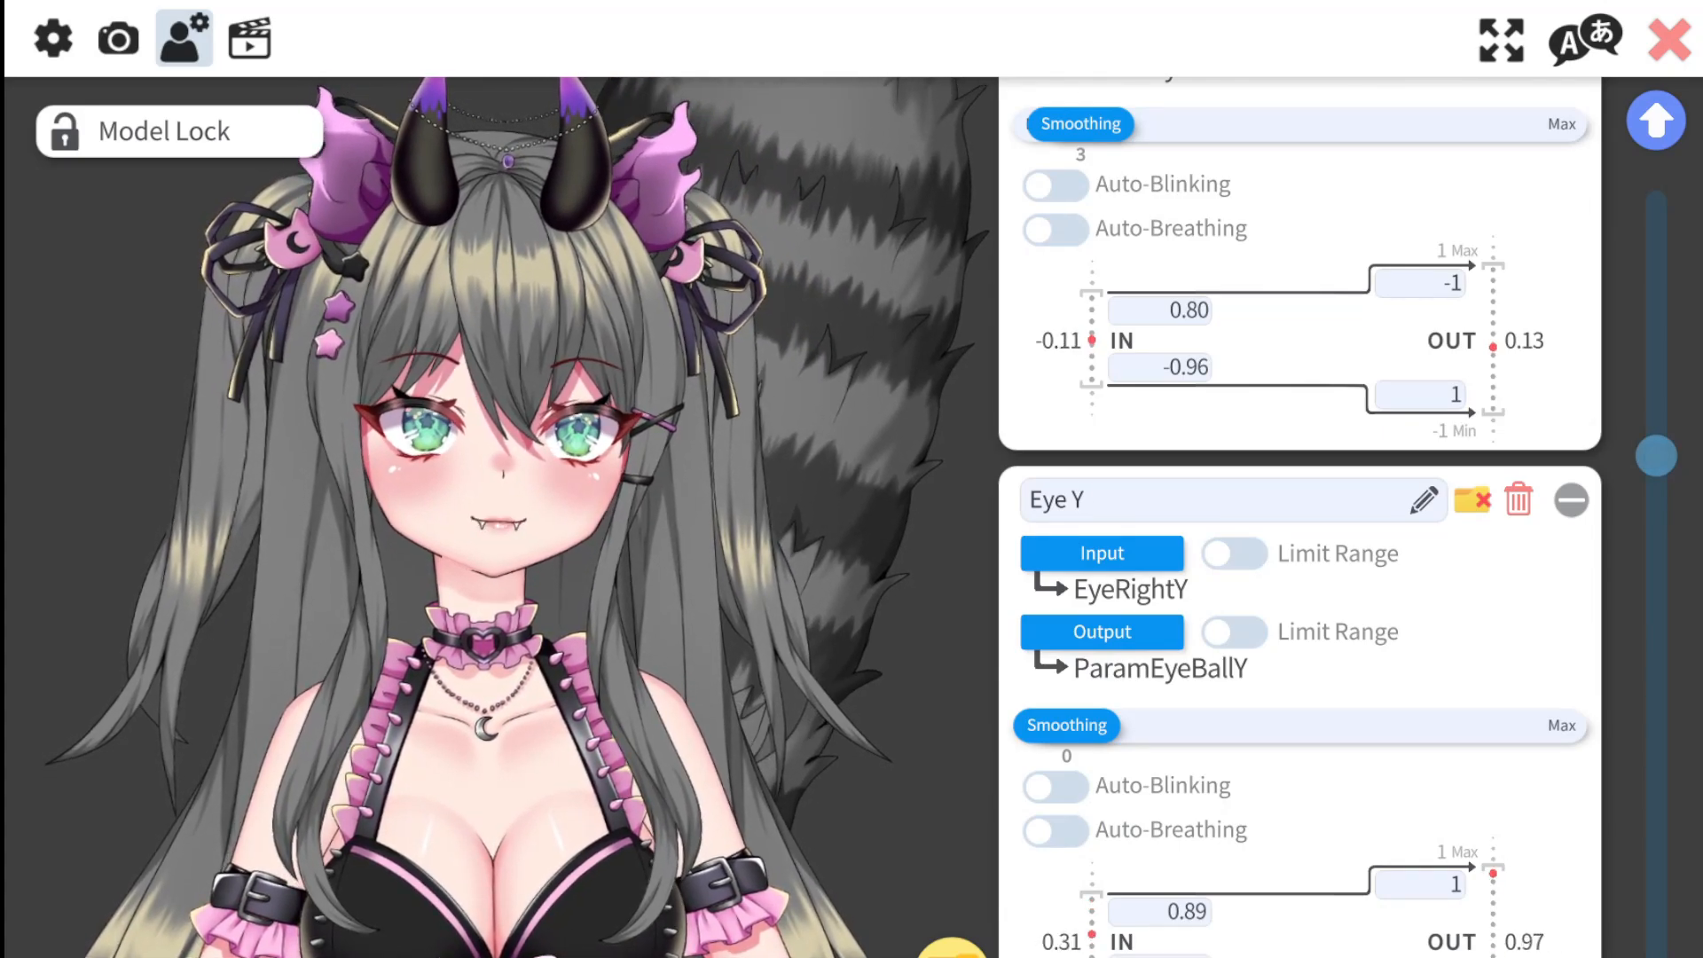
{"action": "scroll", "coordinate": [1299, 514], "scroll_direction": "down", "scroll_amount": 3}
{"action": "scroll", "coordinate": [1299, 514], "scroll_direction": "down", "scroll_amount": 8}
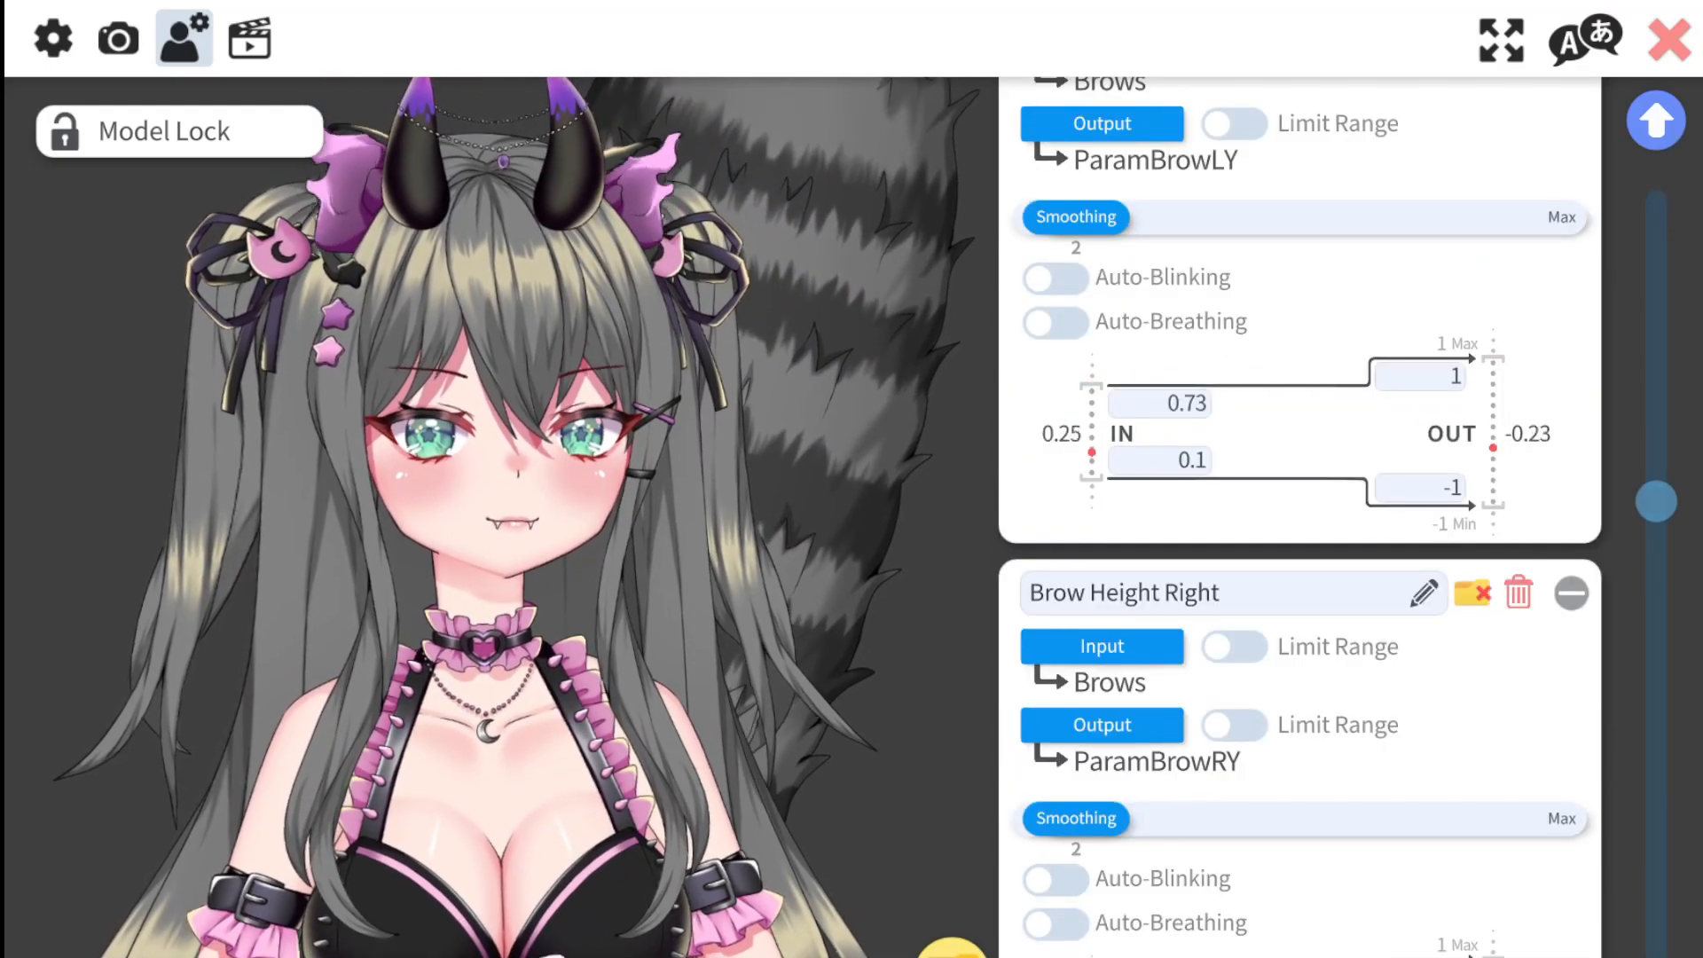
{"action": "scroll", "coordinate": [1436, 878], "scroll_direction": "down", "scroll_amount": 15}
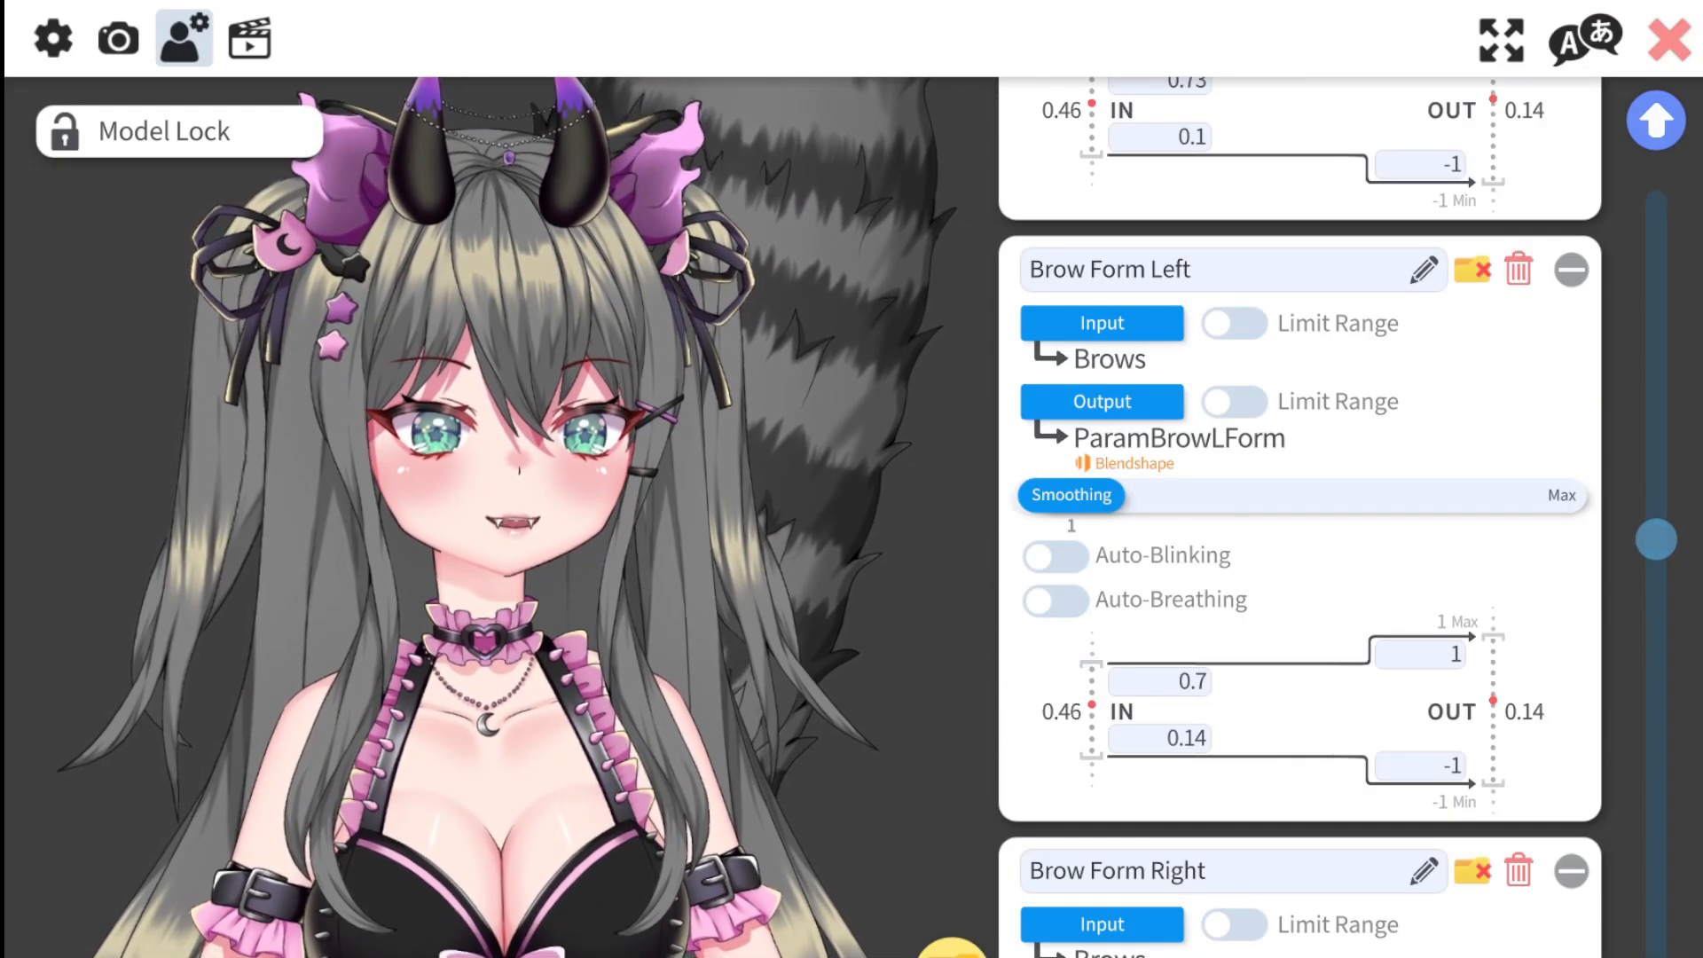
{"action": "scroll", "coordinate": [1441, 861], "scroll_direction": "down", "scroll_amount": 3}
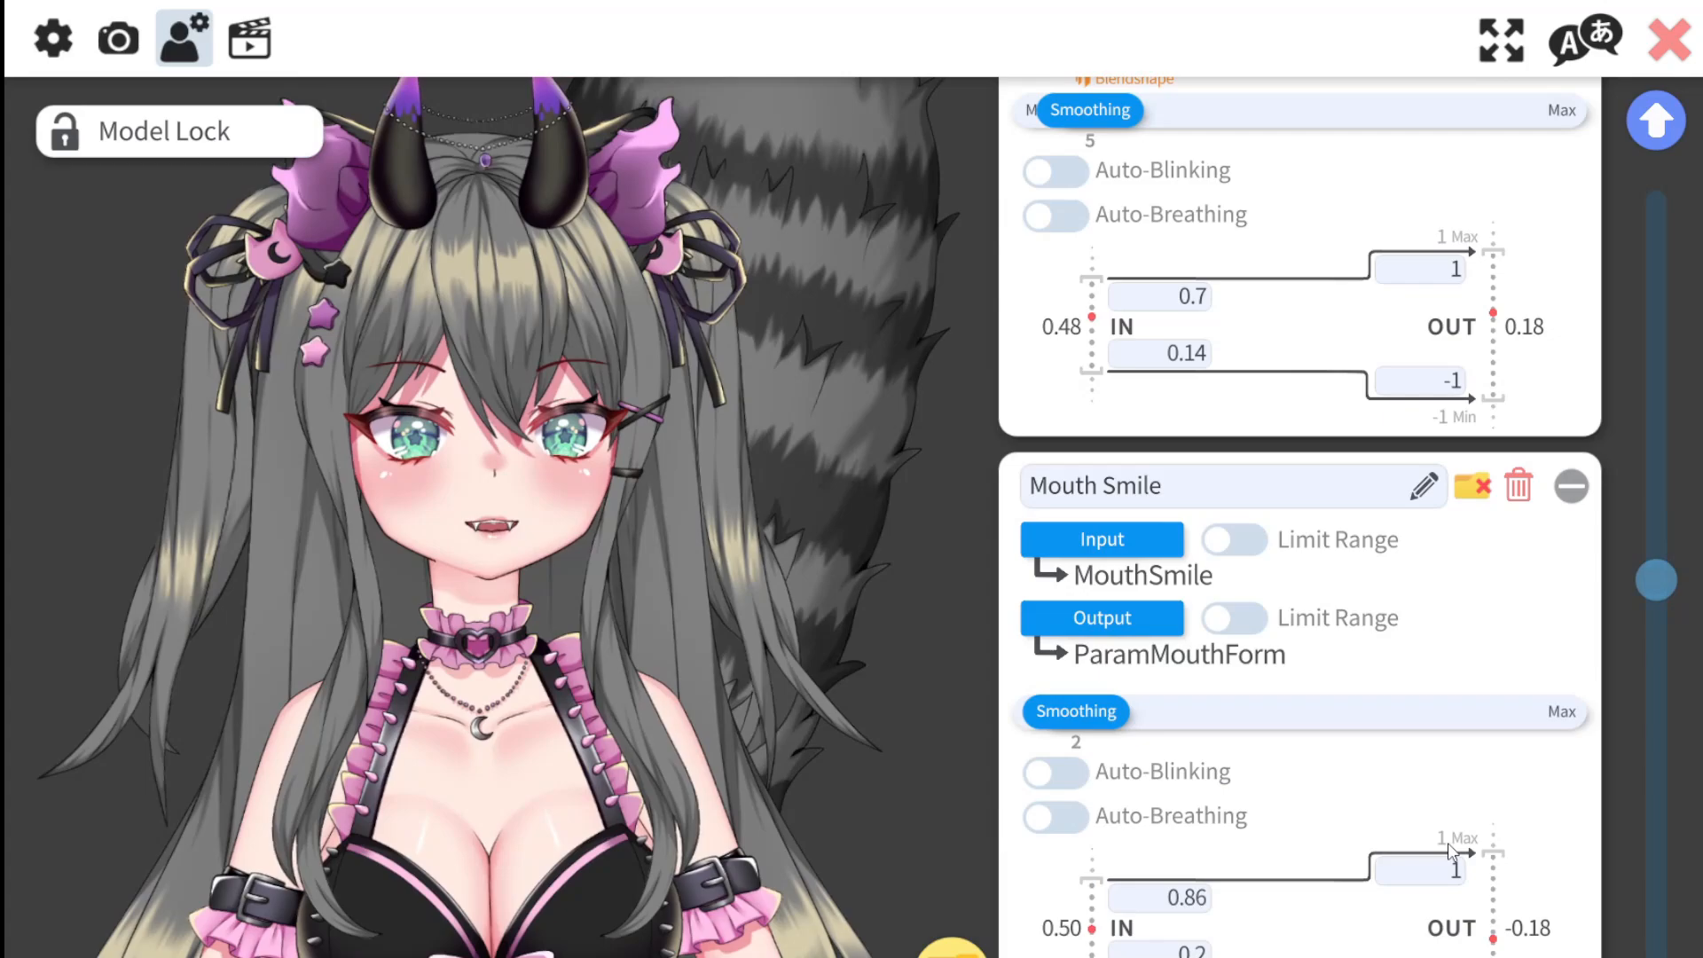
{"action": "scroll", "coordinate": [1455, 834], "scroll_direction": "down", "scroll_amount": 3}
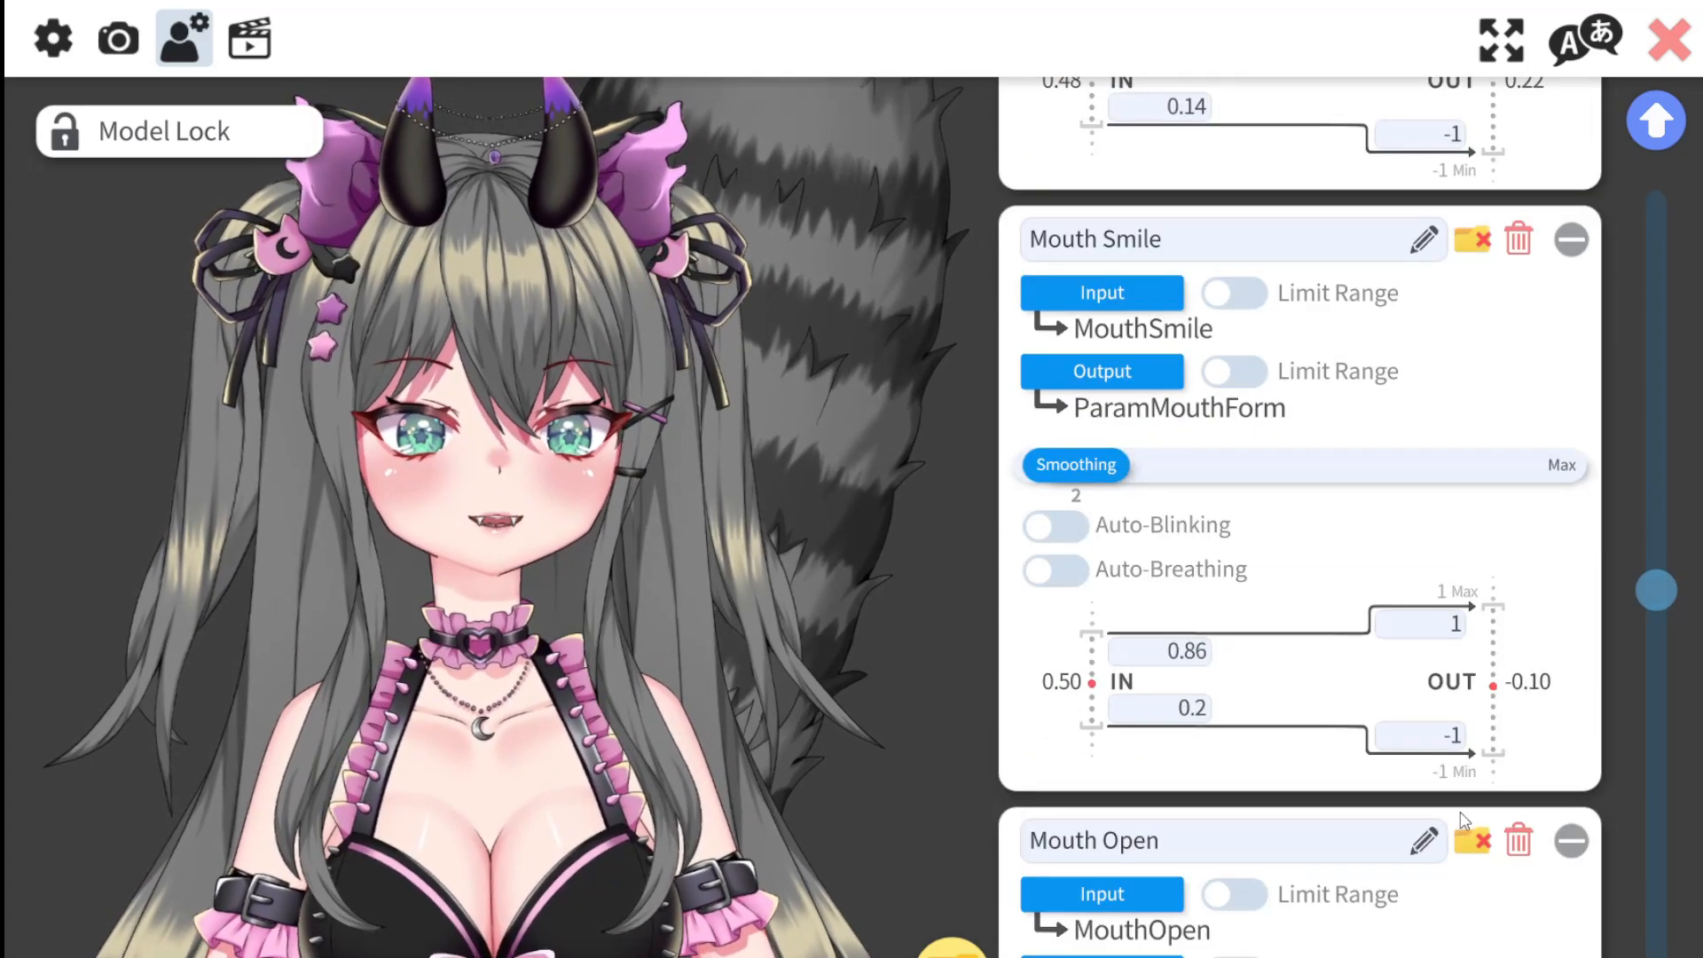
{"action": "scroll", "coordinate": [1463, 821], "scroll_direction": "down", "scroll_amount": 3}
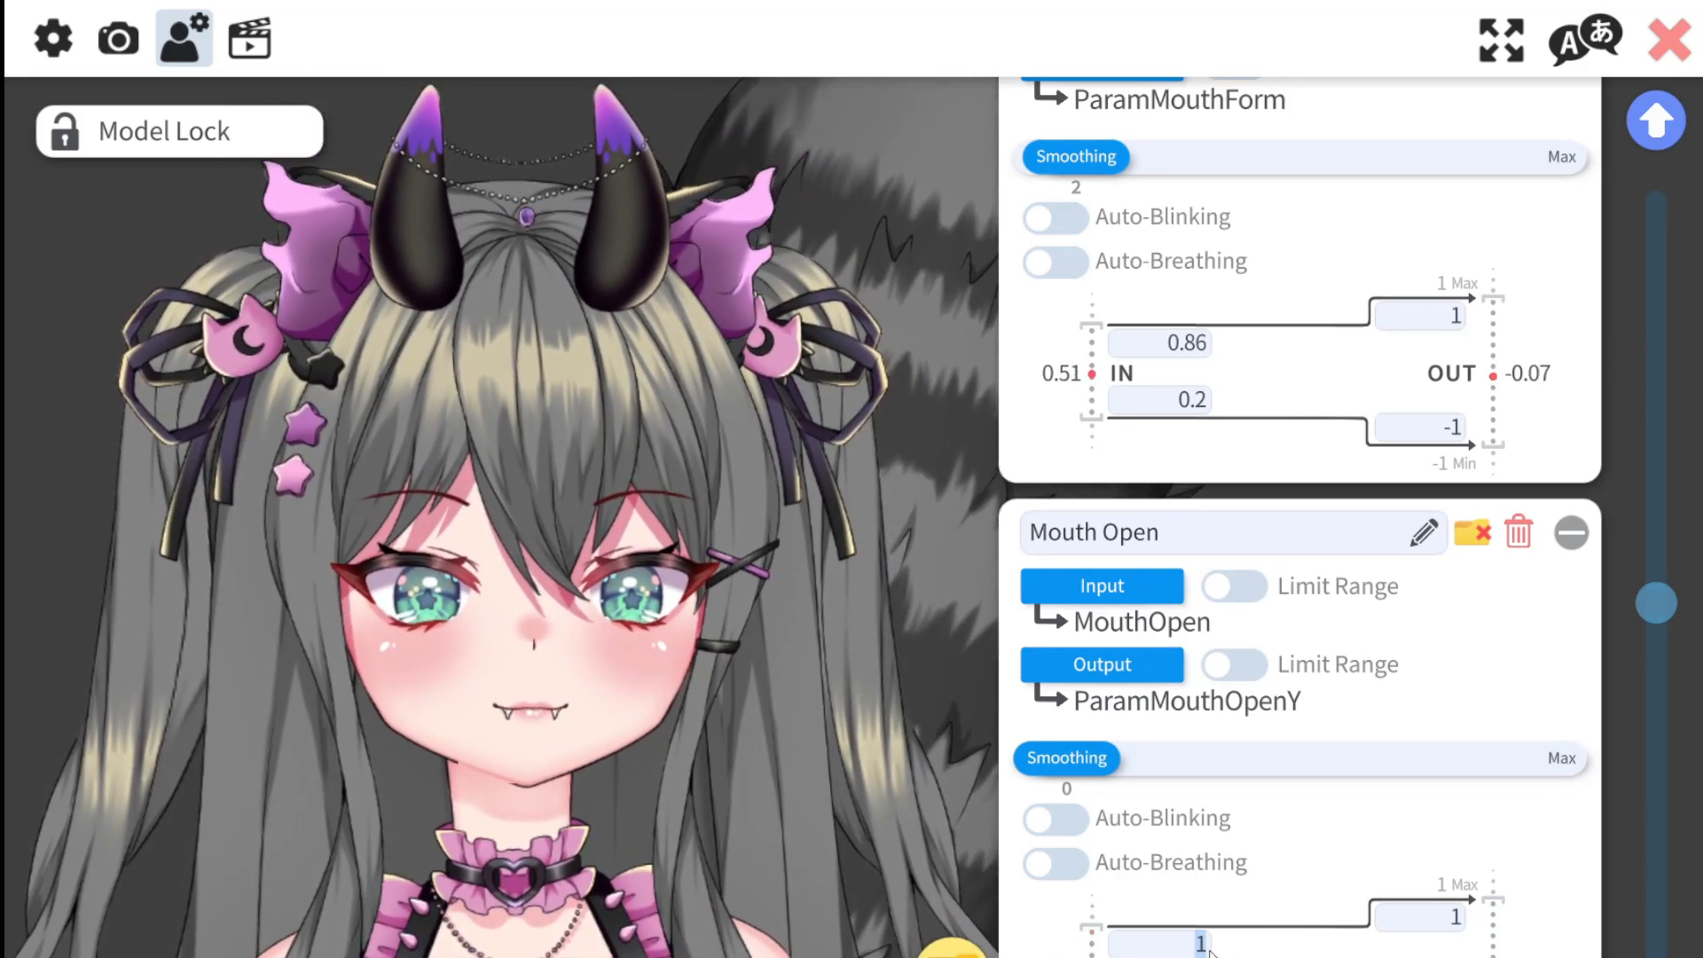
{"action": "key", "text": "BackSpace"}
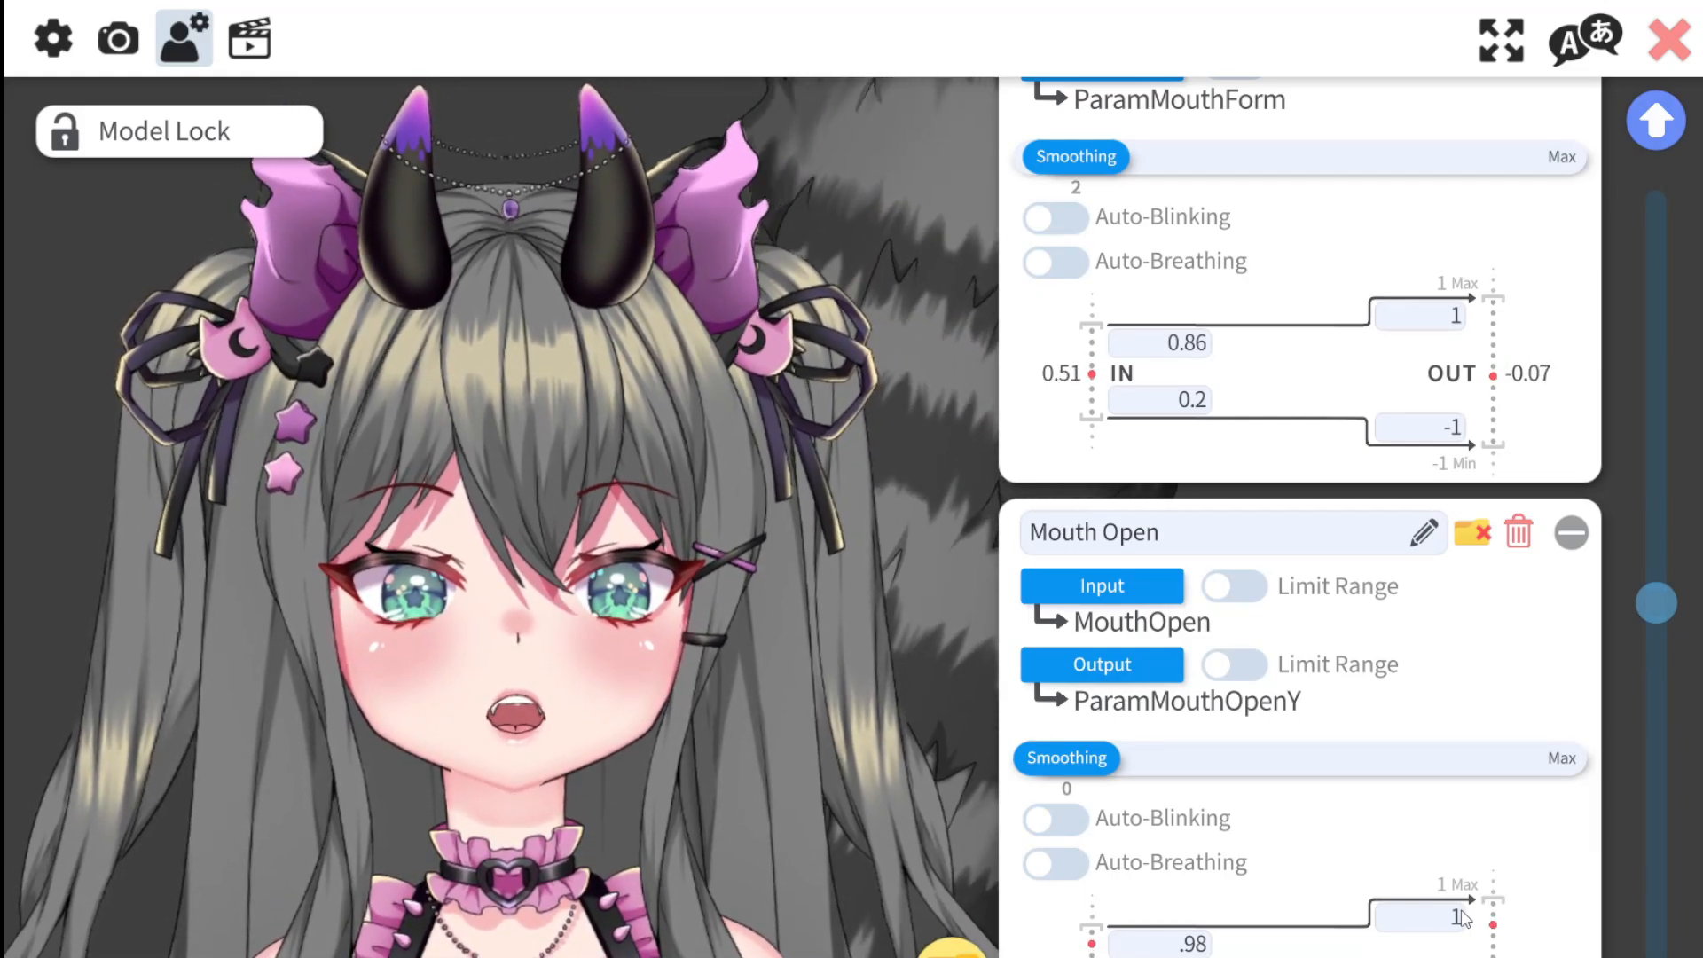
- Try an upper input limit of 1 for the Mouth Open parameter
{"action": "scroll", "coordinate": [1390, 790], "scroll_direction": "down", "scroll_amount": 2}
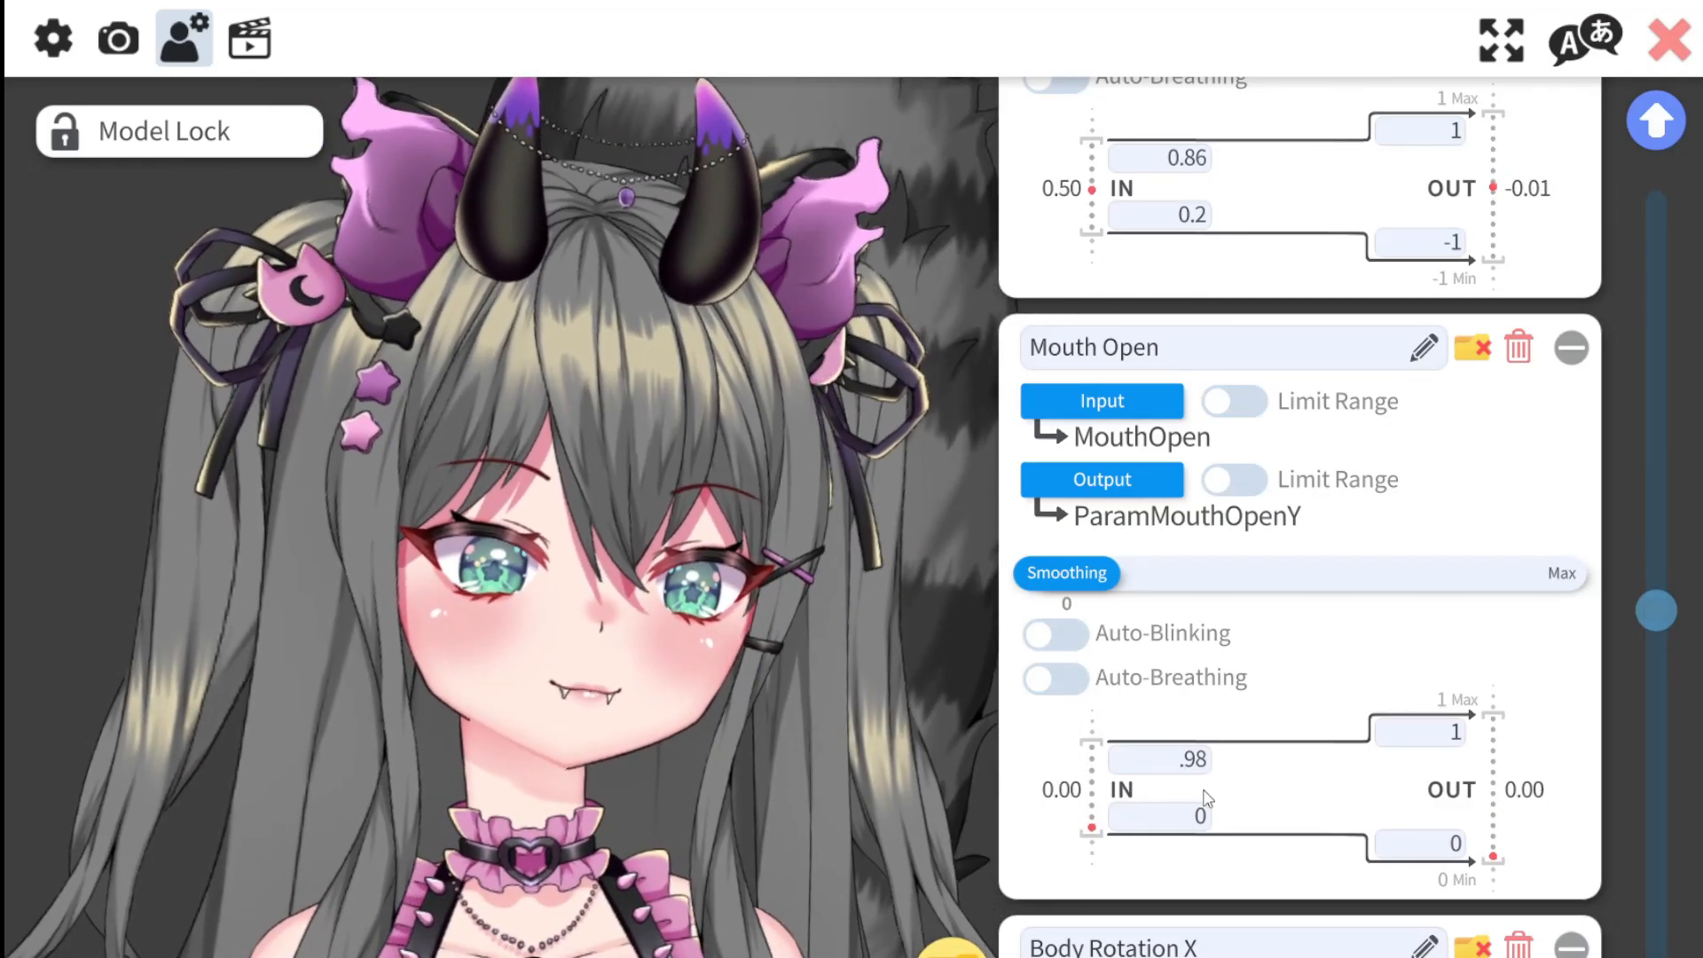
{"action": "left_click", "coordinate": [1195, 767]}
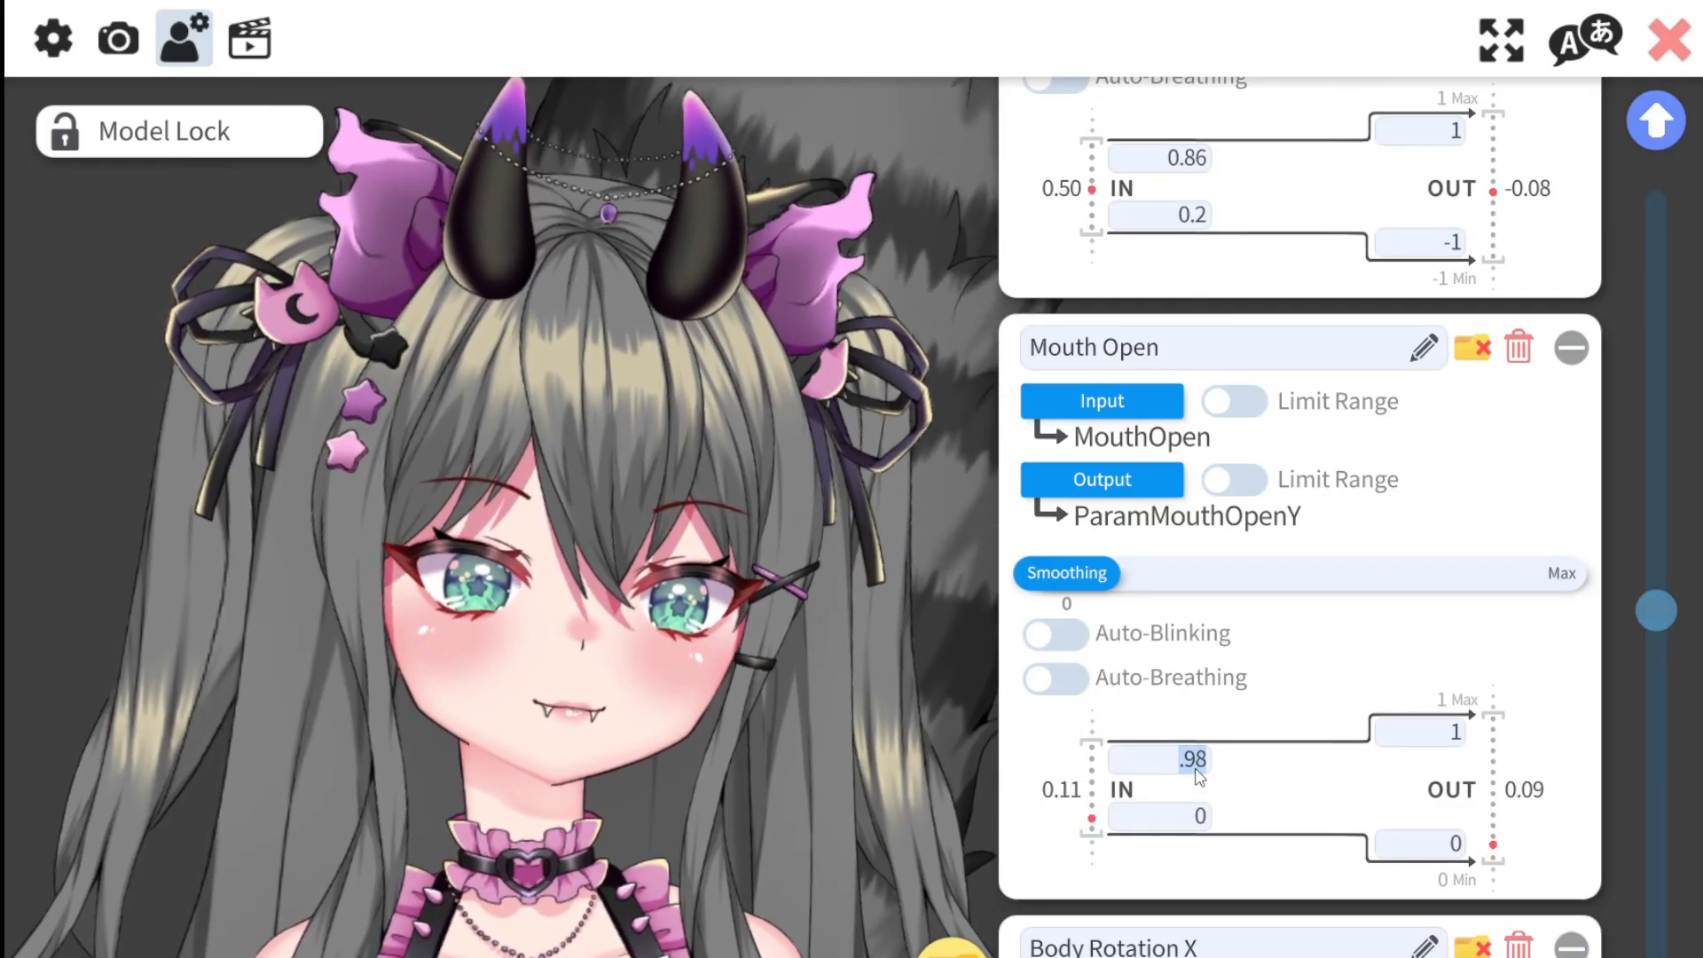
{"action": "type", "text": "1"}
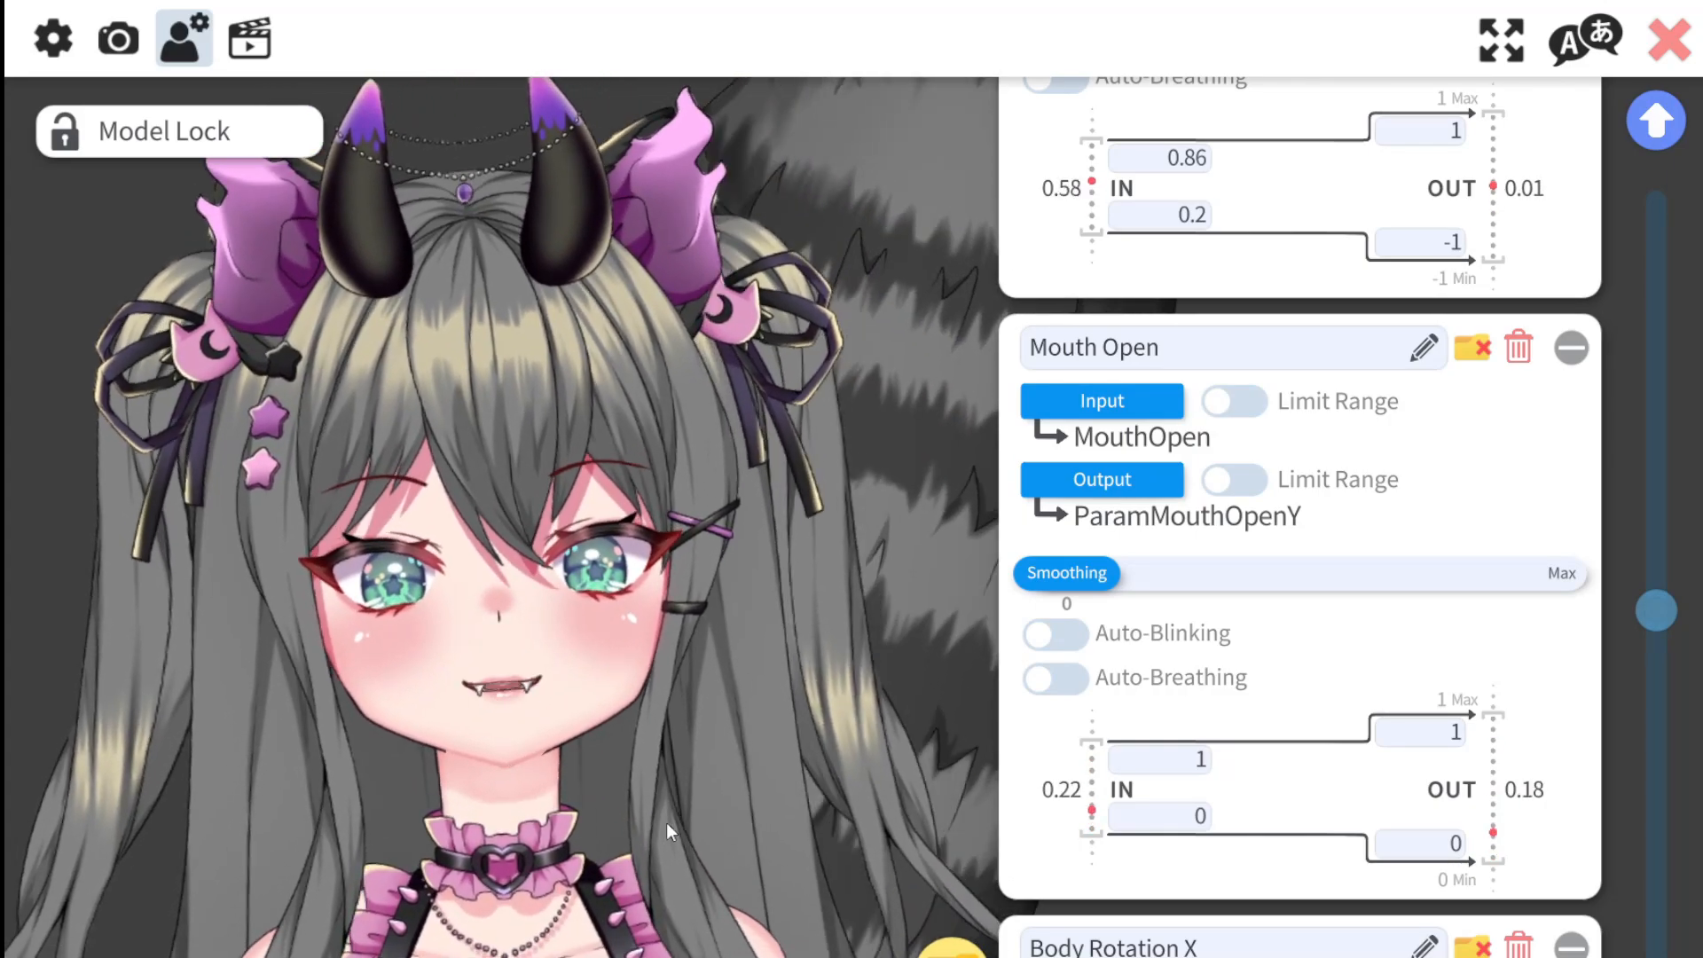
- Return the upper input limit of Mouth Open to .98
{"action": "left_click", "coordinate": [1193, 767]}
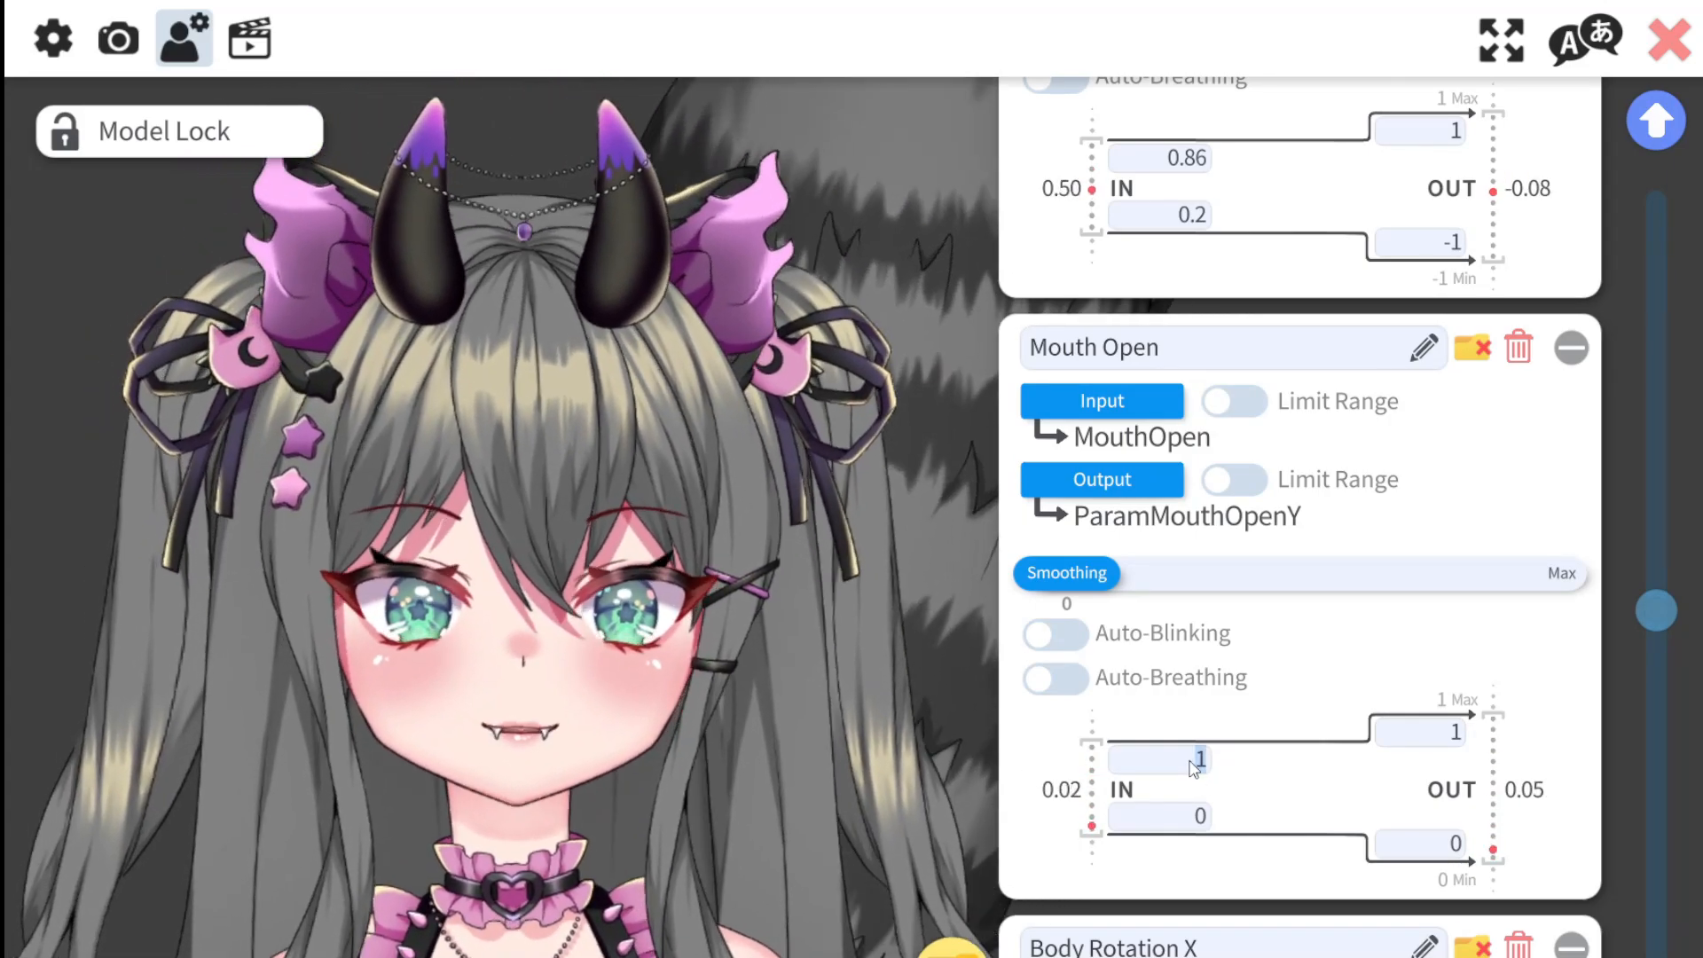
{"action": "type", "text": "9"}
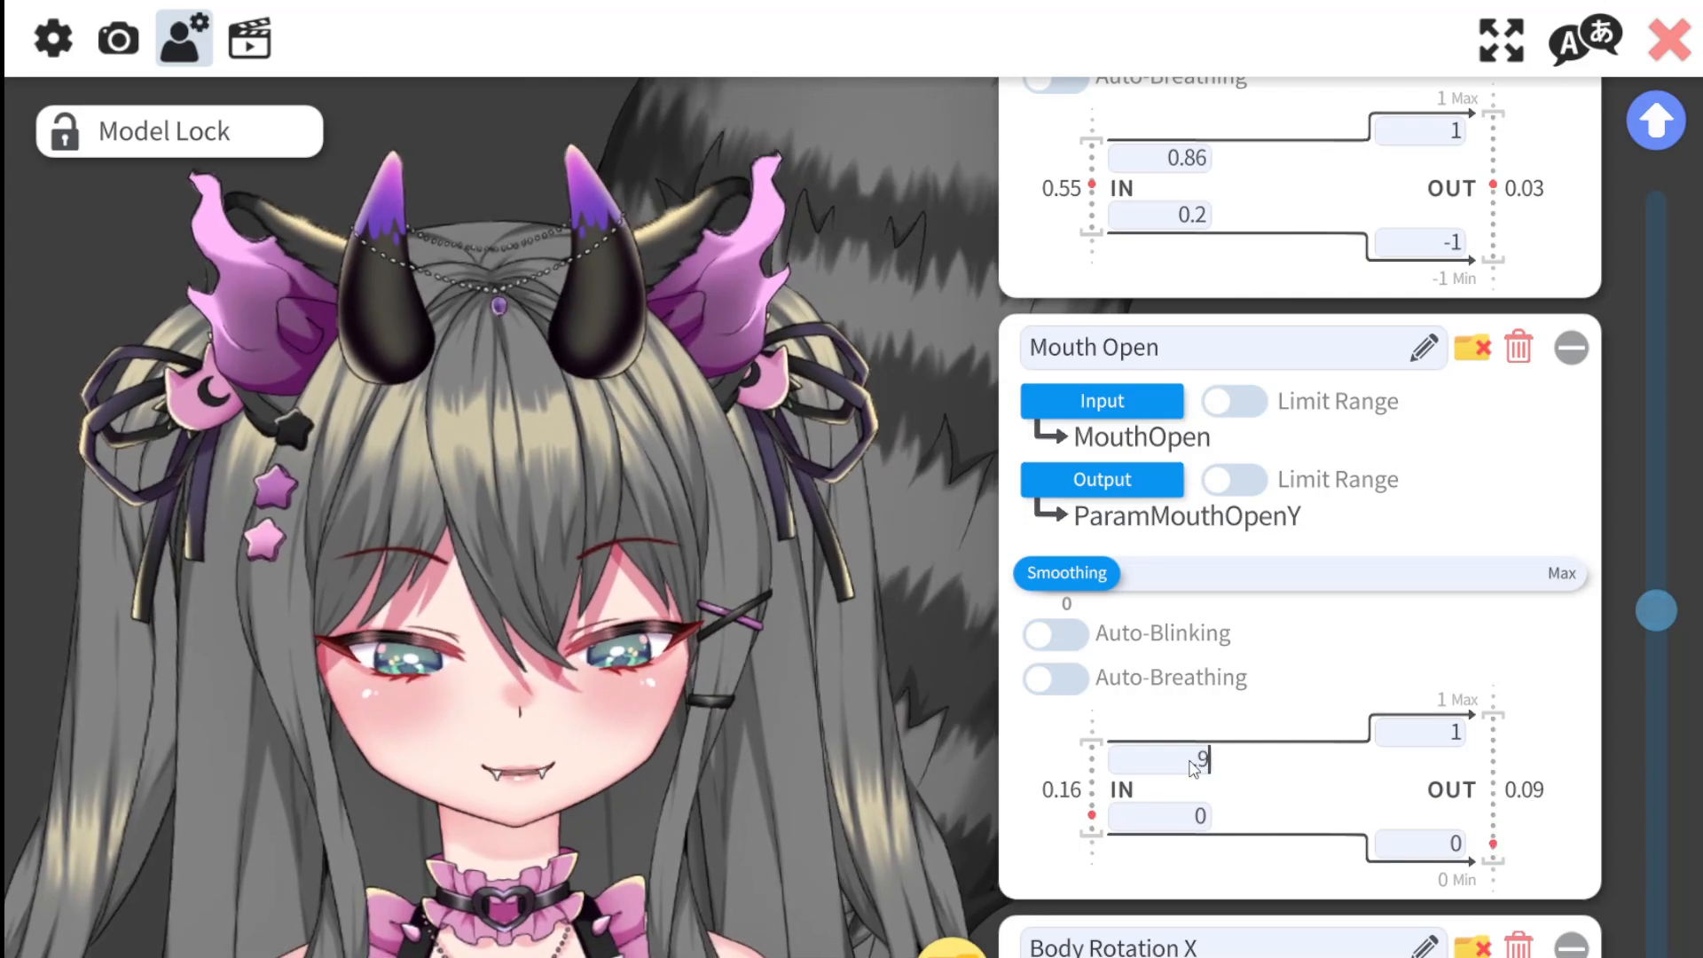
{"action": "type", "text": "8"}
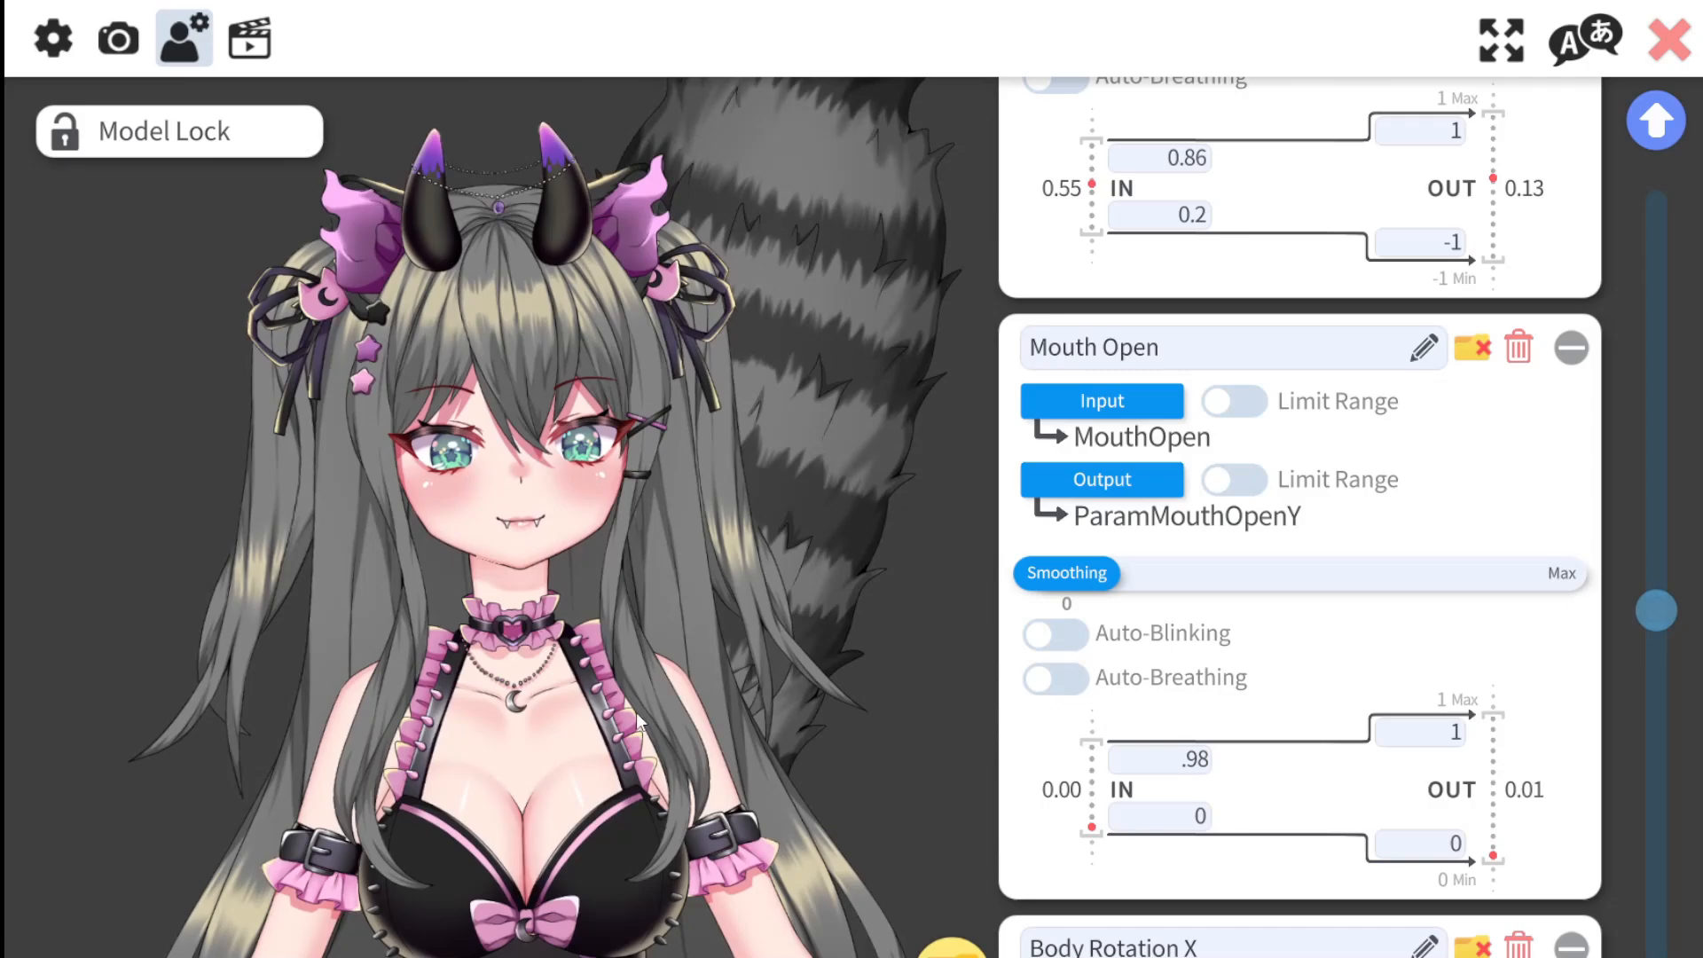
- Review the input and output ranges of the Body Rotation, breathing, tongue out and Shurg parameters
{"action": "scroll", "coordinate": [1410, 799], "scroll_direction": "down", "scroll_amount": 3}
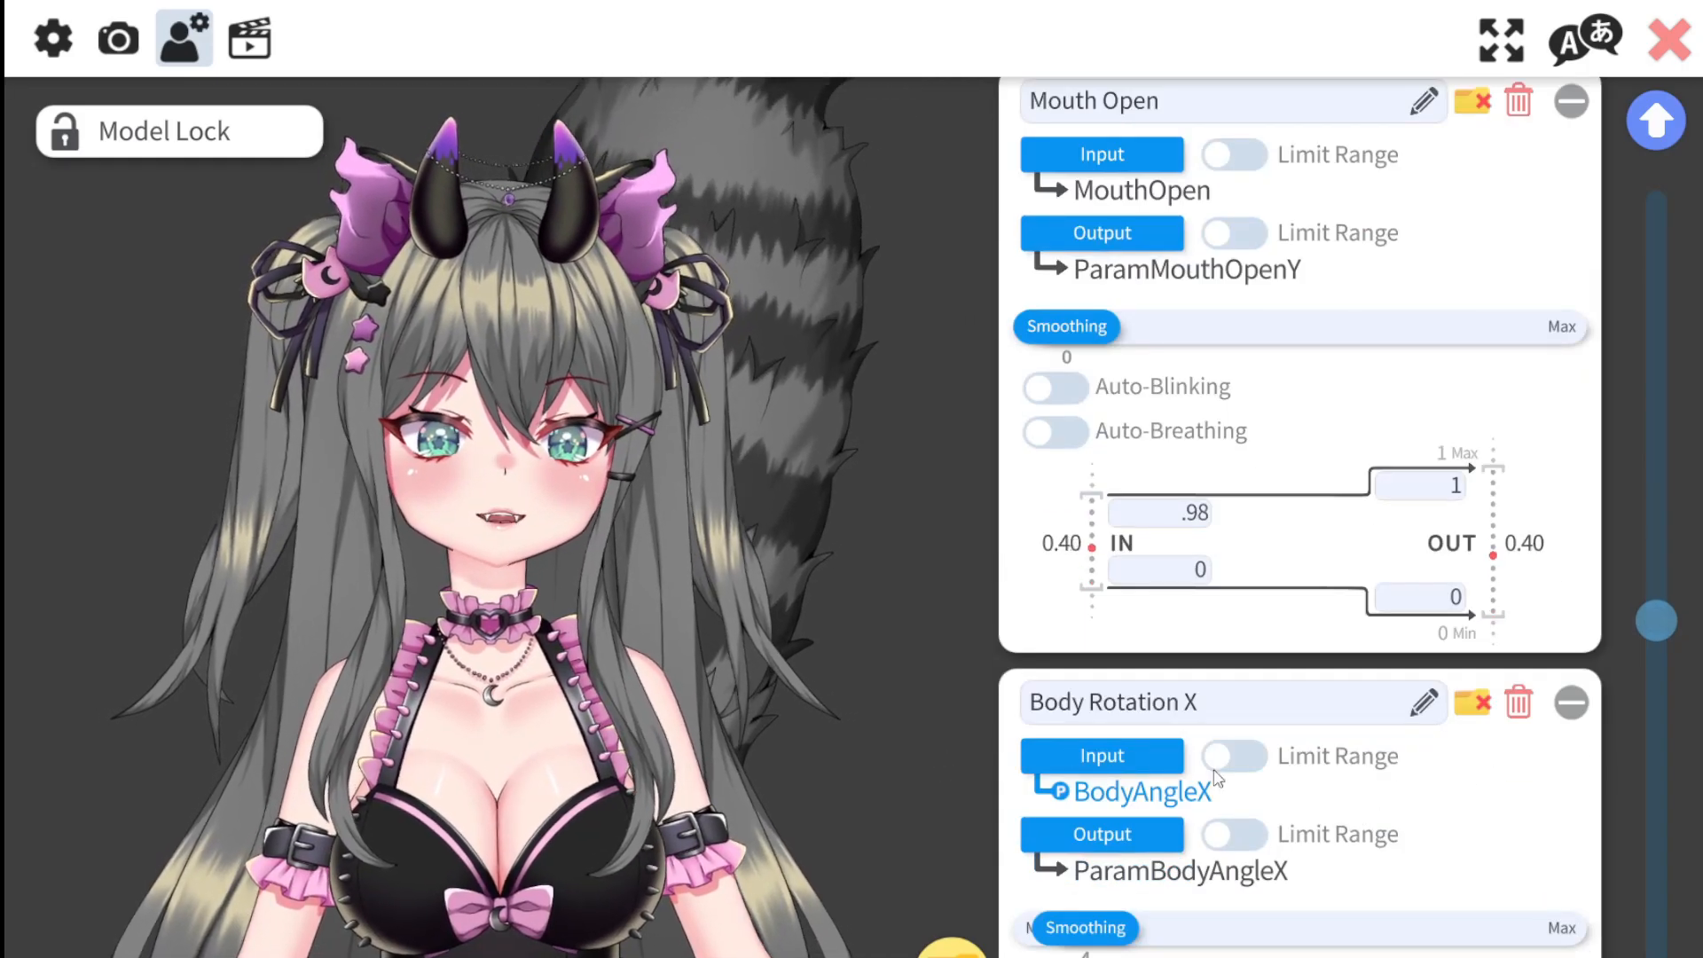
{"action": "scroll", "coordinate": [1215, 778], "scroll_direction": "down", "scroll_amount": 2}
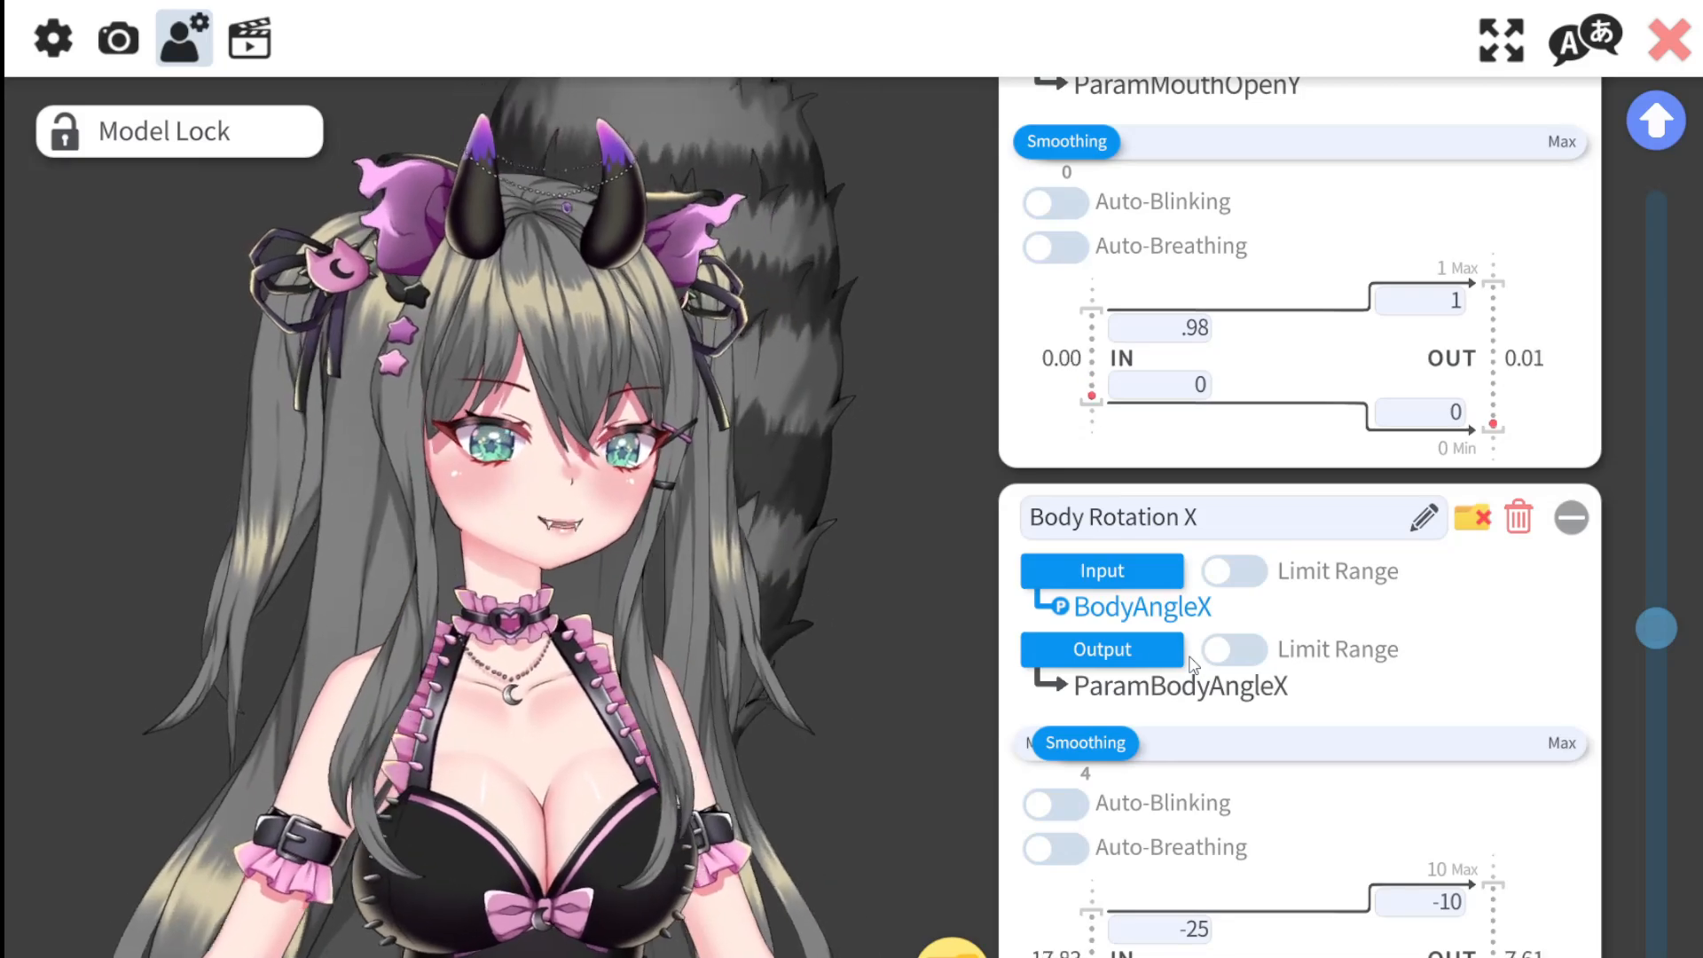
{"action": "mouse_move", "coordinate": [1656, 629]}
{"action": "left_mouse_down"}
{"action": "mouse_move", "coordinate": [1656, 770]}
{"action": "mouse_move", "coordinate": [1660, 649]}
{"action": "left_mouse_up"}
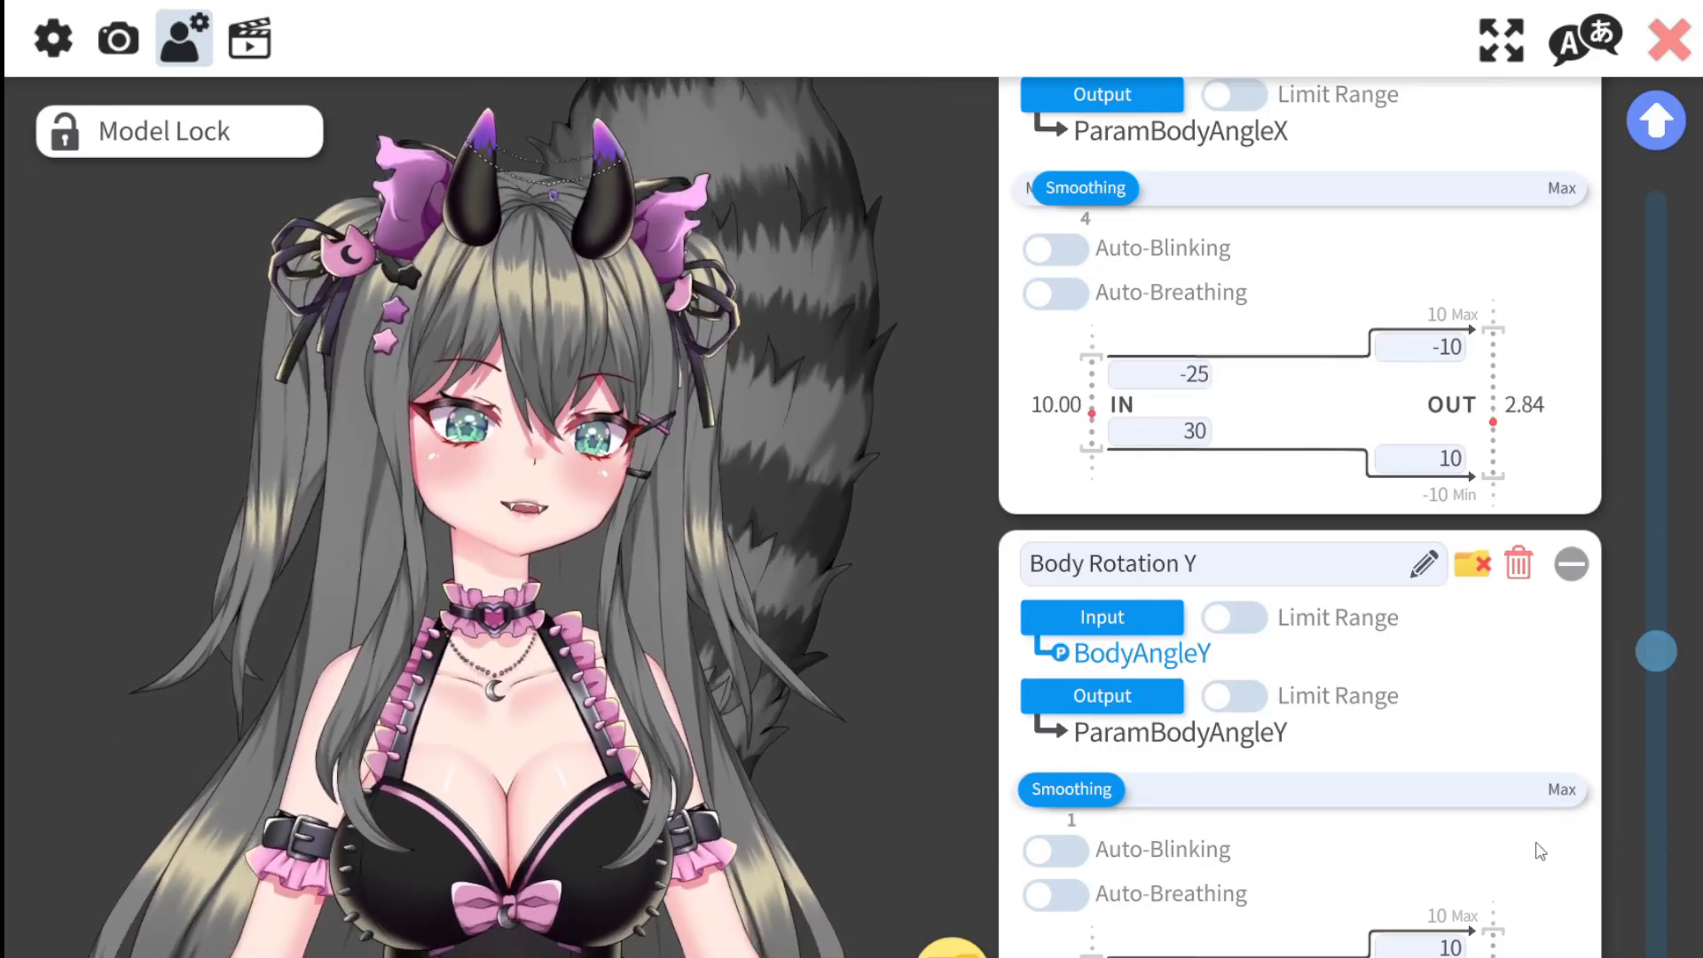
{"action": "scroll", "coordinate": [1534, 780], "scroll_direction": "down", "scroll_amount": 5}
{"action": "scroll", "coordinate": [1600, 754], "scroll_direction": "down", "scroll_amount": 11}
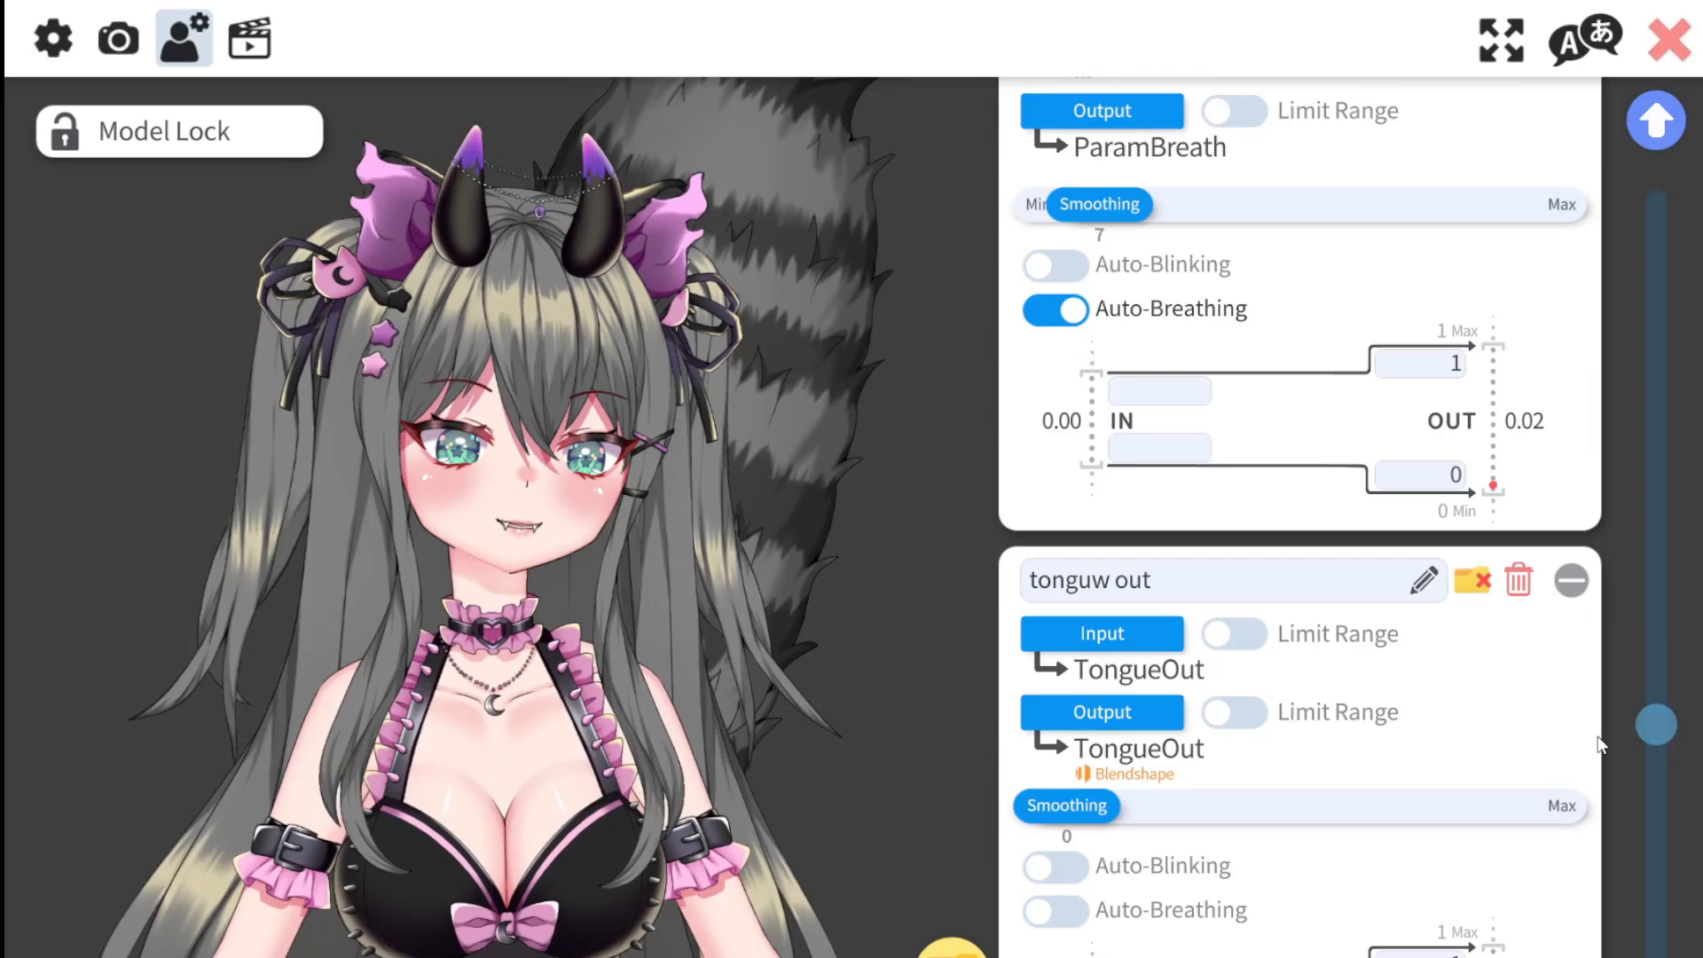
{"action": "scroll", "coordinate": [1575, 753], "scroll_direction": "down", "scroll_amount": 2}
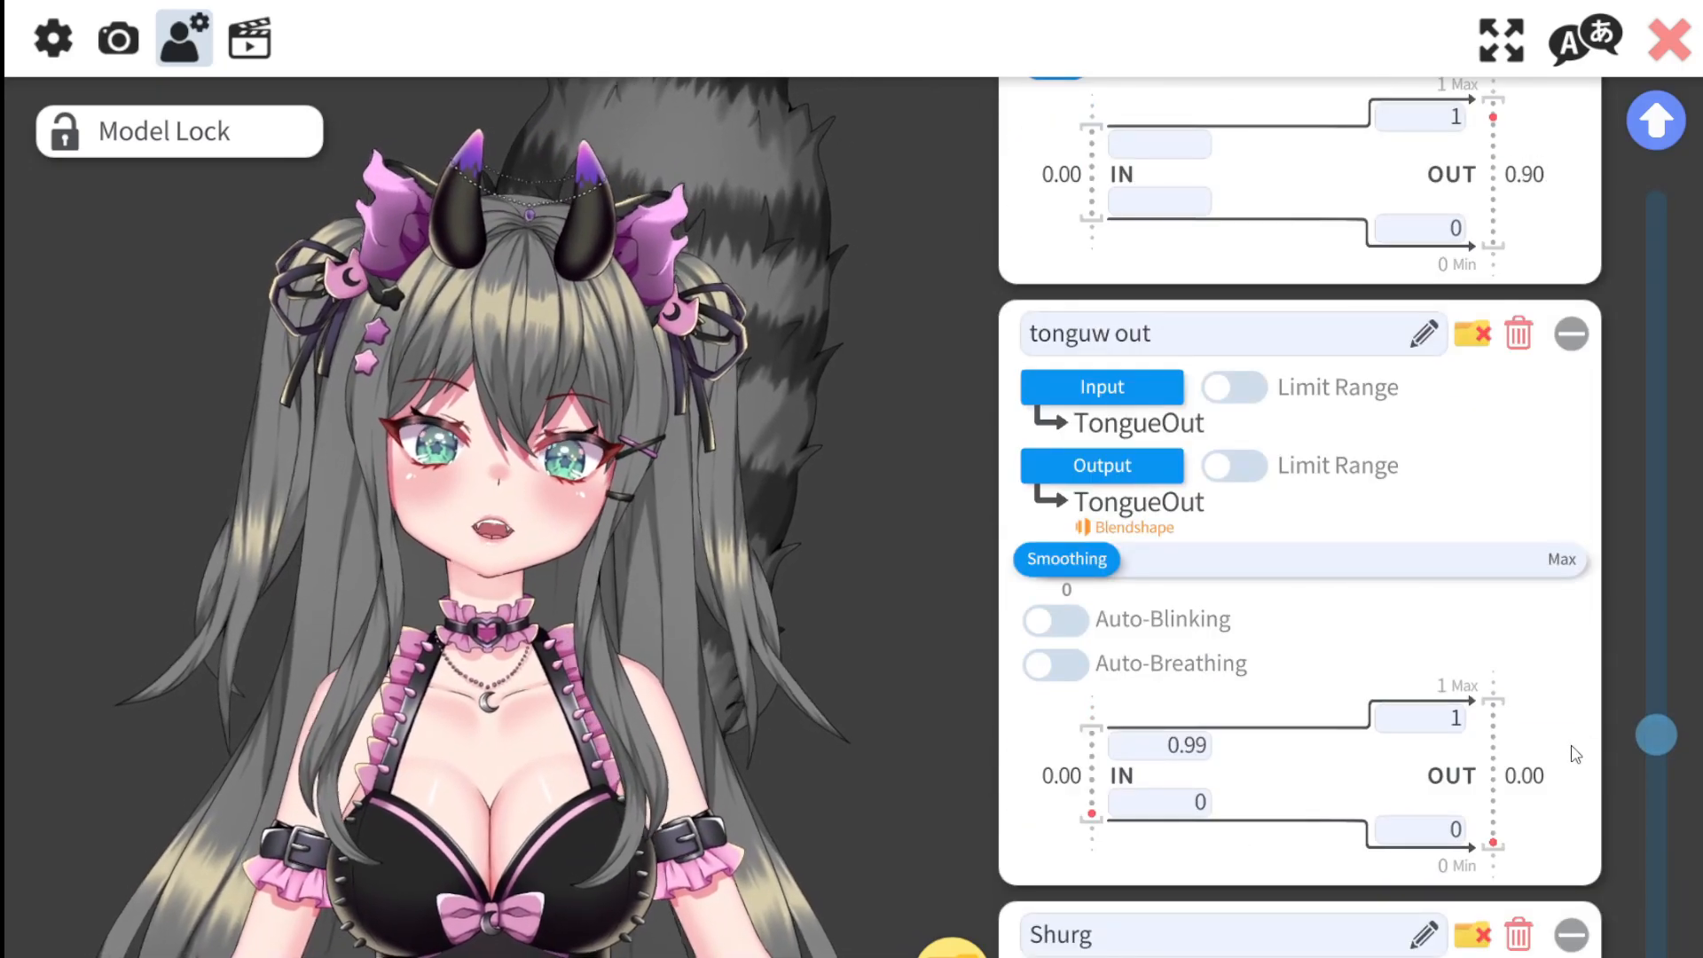
{"action": "scroll", "coordinate": [1572, 756], "scroll_direction": "down", "scroll_amount": 1}
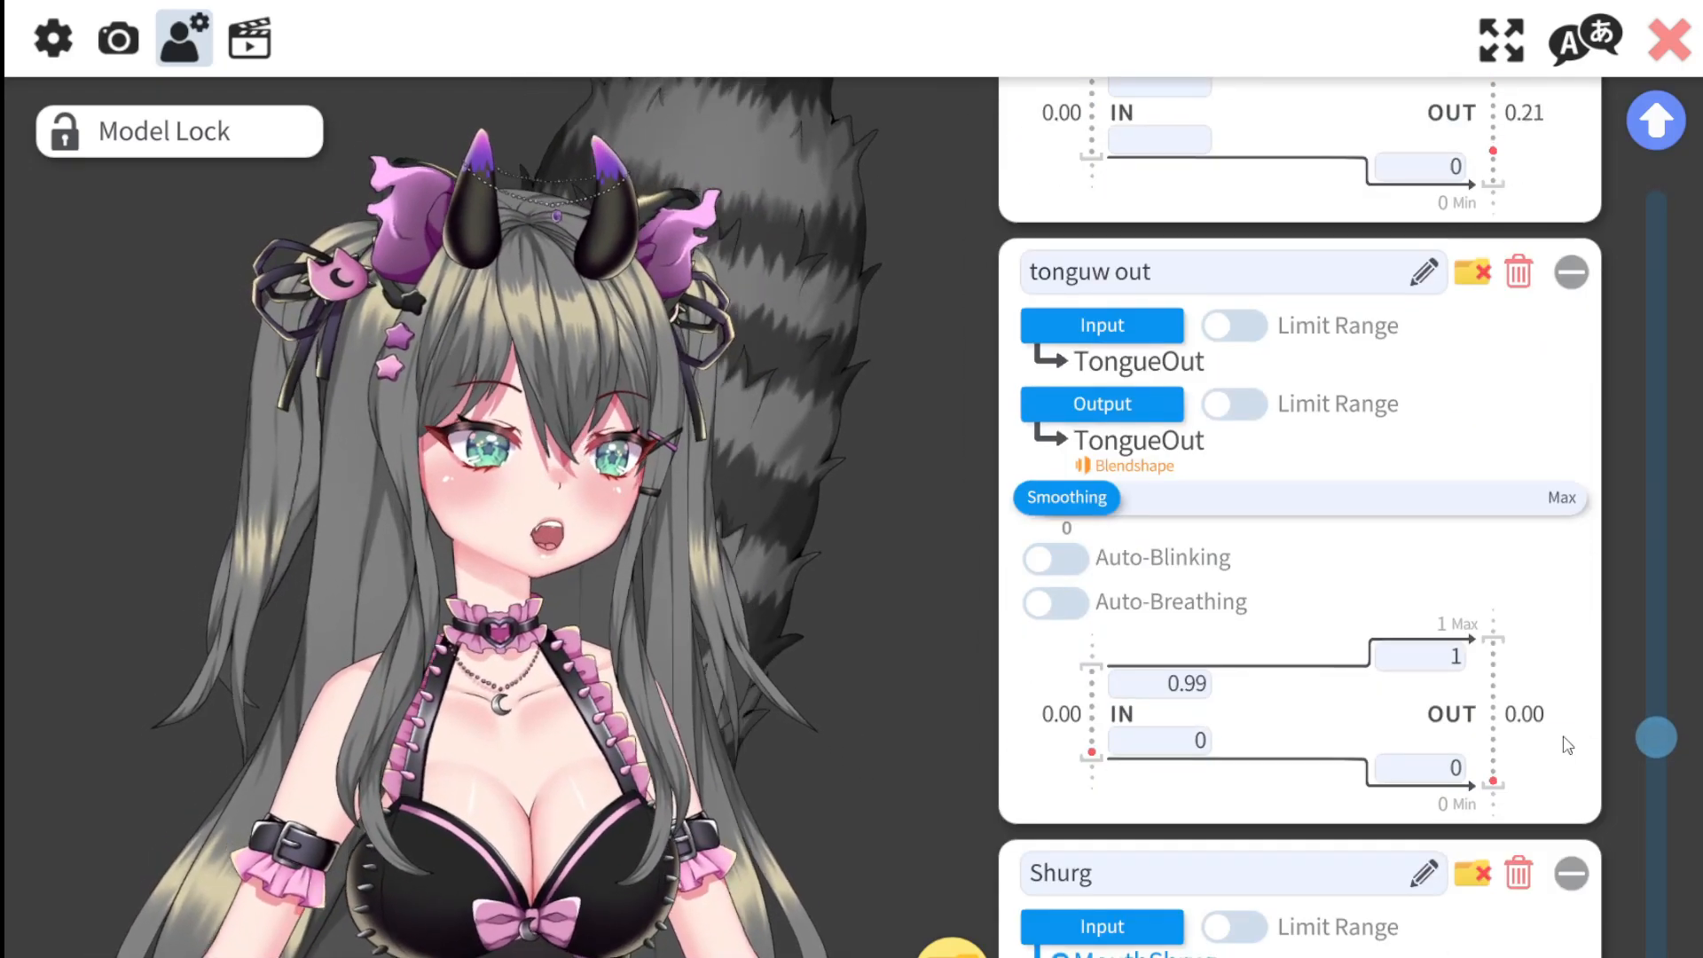
{"action": "scroll", "coordinate": [1391, 688], "scroll_direction": "down", "scroll_amount": 4}
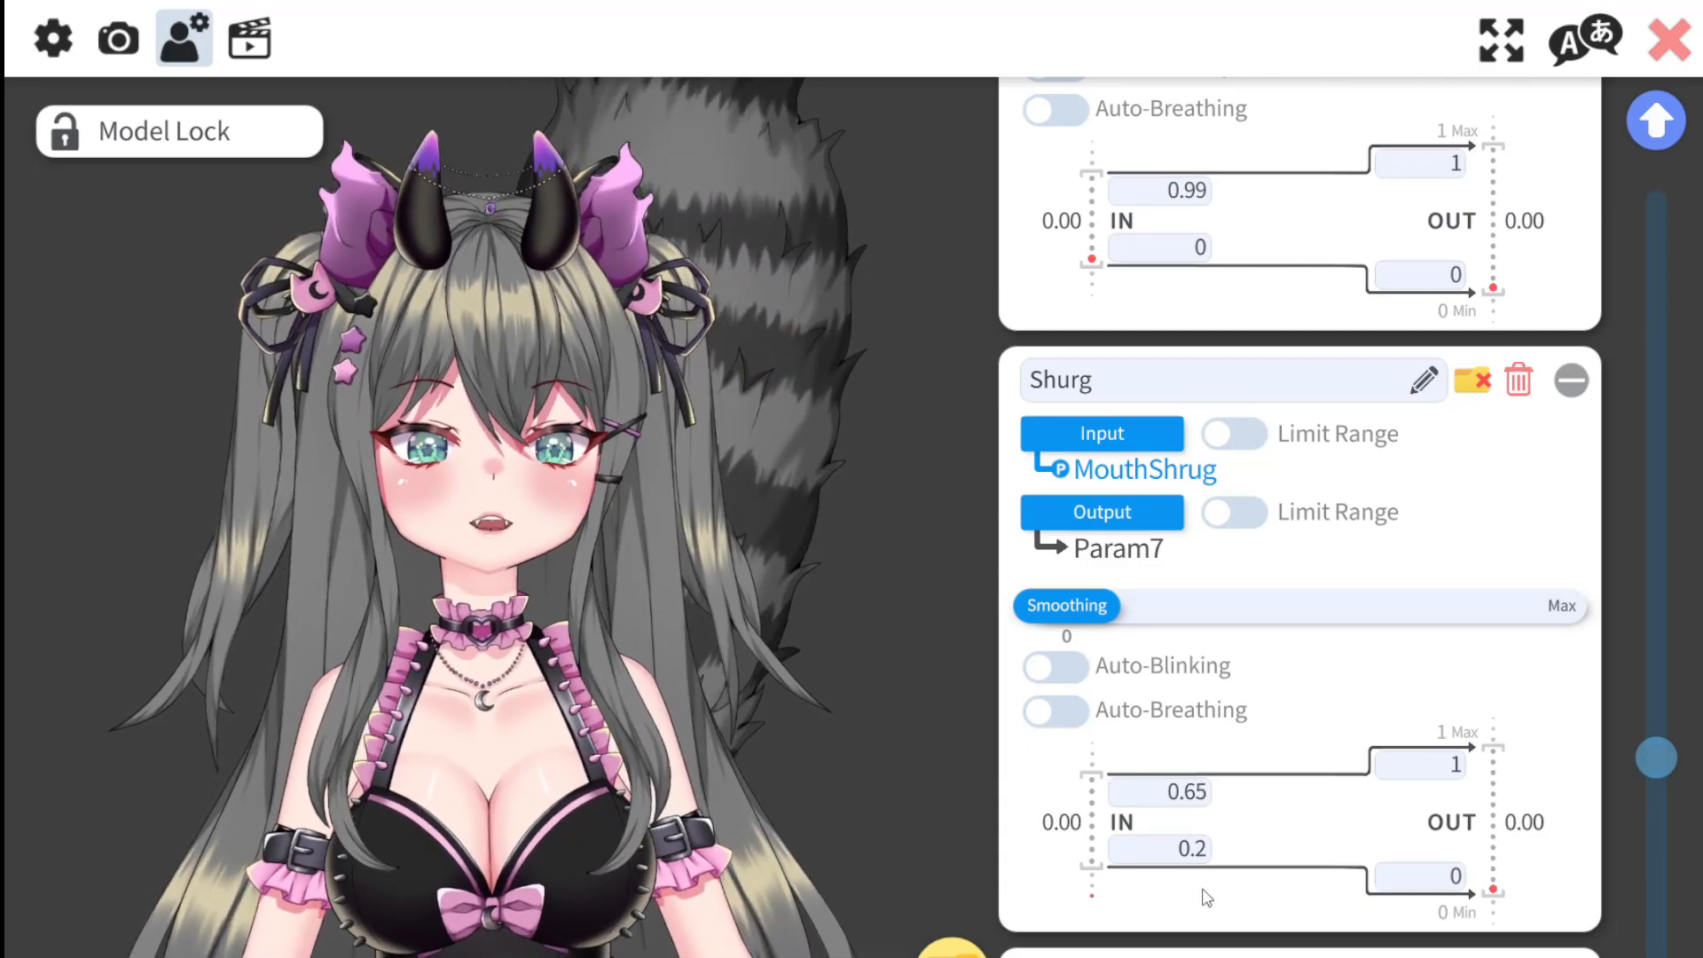
{"action": "scroll", "coordinate": [1263, 767], "scroll_direction": "down", "scroll_amount": 1}
{"action": "scroll", "coordinate": [1274, 737], "scroll_direction": "down", "scroll_amount": 5}
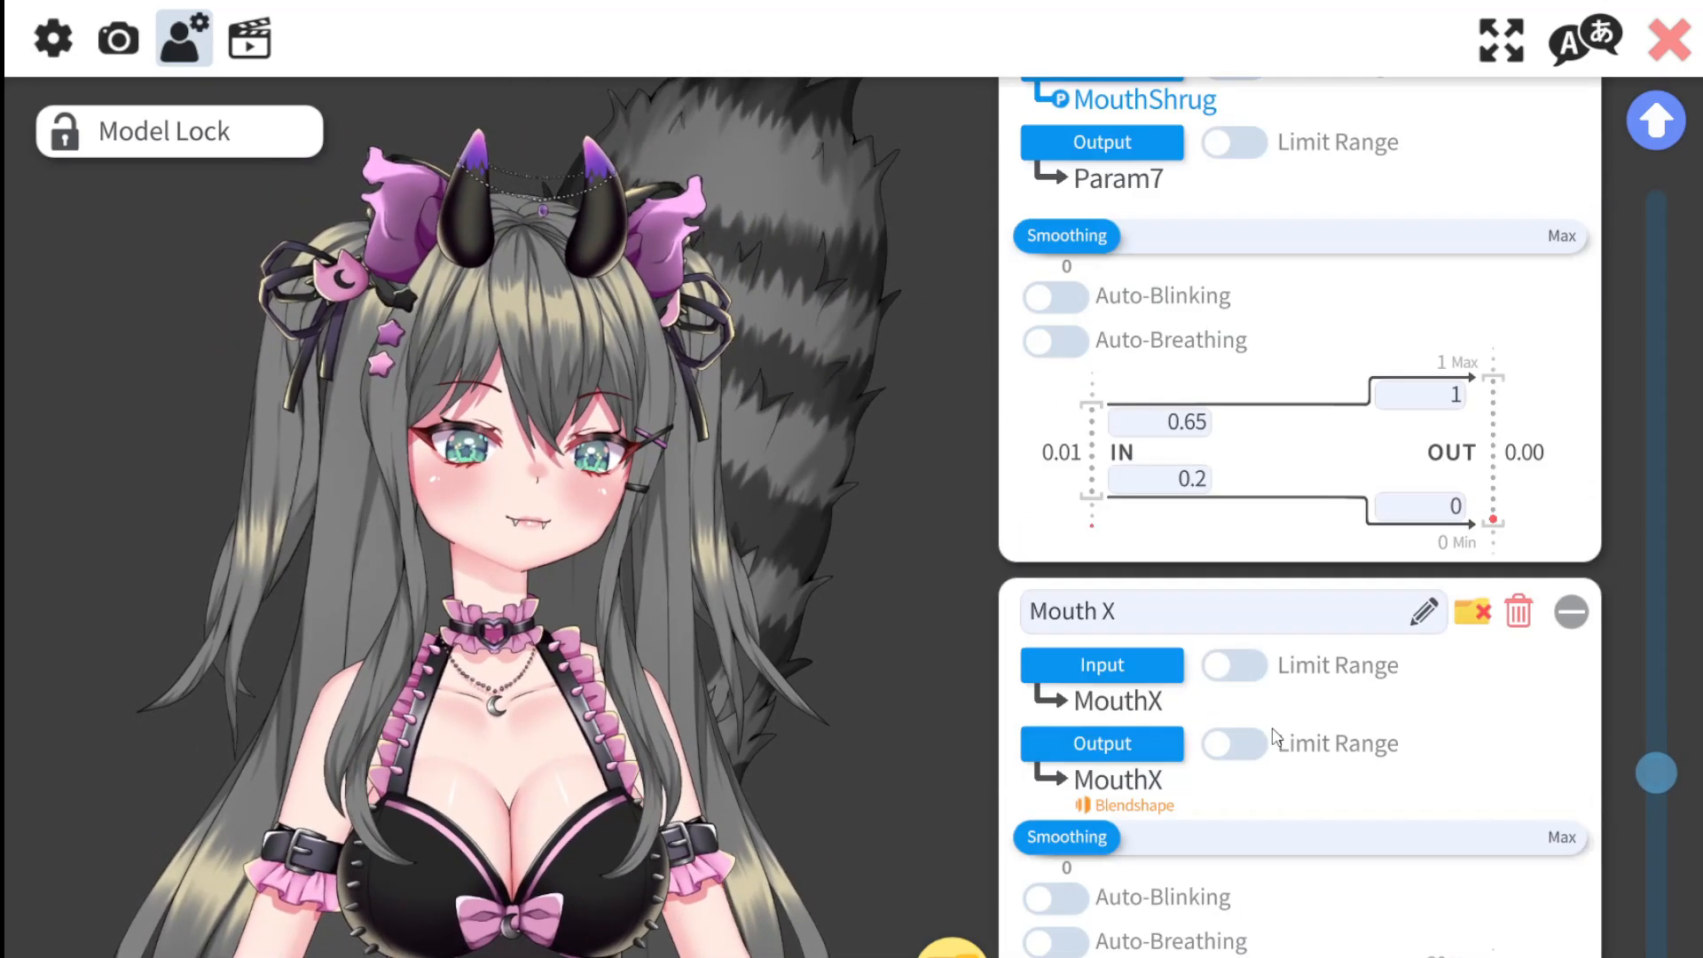
- Set the upper input limit of the Cheek Puff parameter to 0.80
{"action": "scroll", "coordinate": [1274, 736], "scroll_direction": "down", "scroll_amount": 3}
{"action": "scroll", "coordinate": [1277, 758], "scroll_direction": "down", "scroll_amount": 12}
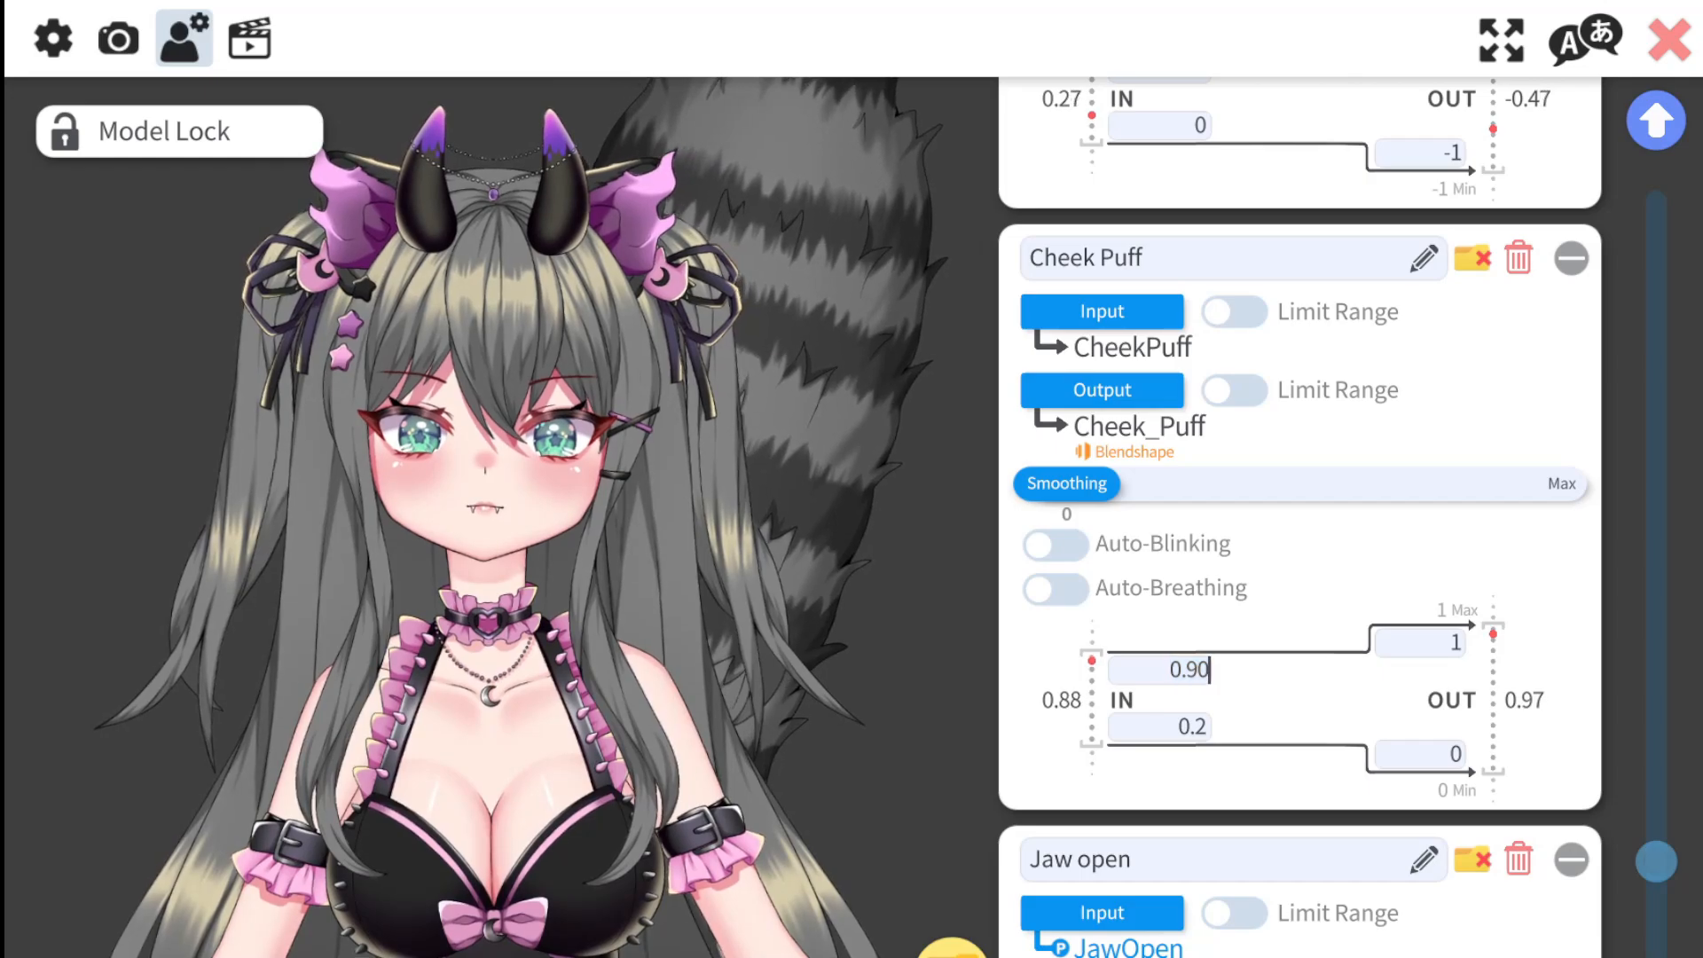
{"action": "key", "text": "BackSpace"}
{"action": "type", "text": "80"}
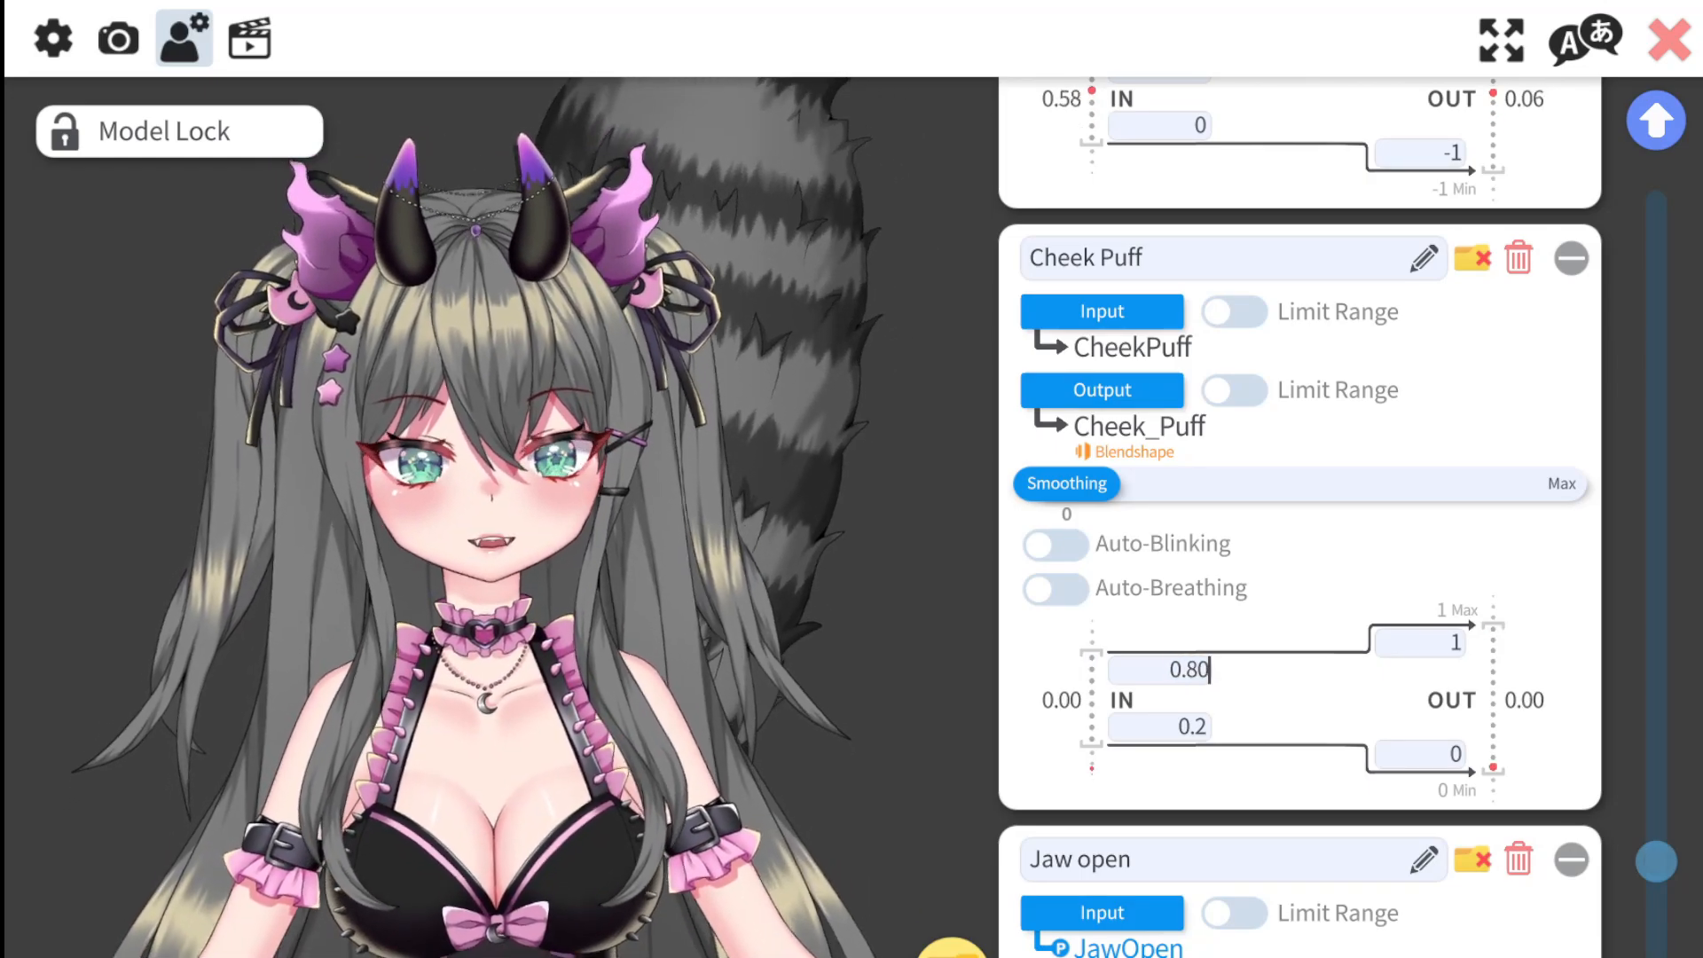
{"action": "key", "text": "Return"}
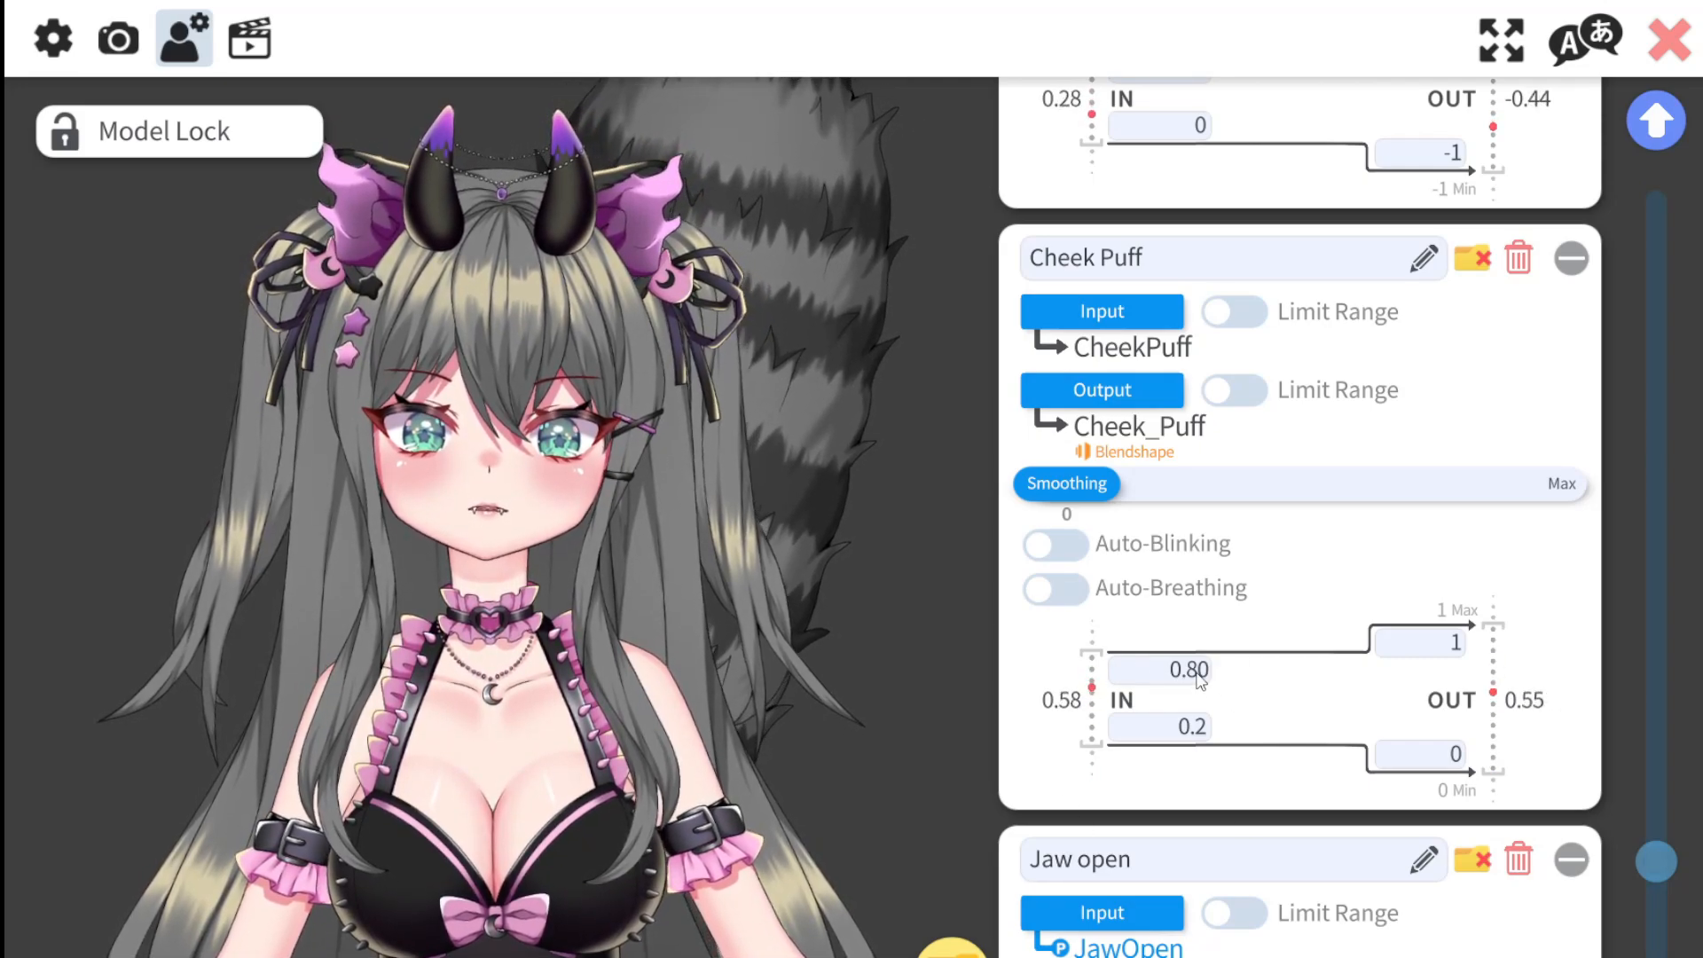
- Lower the upper input limit of Cheek Puff to 0.60
{"action": "left_click", "coordinate": [1204, 674]}
{"action": "left_click", "coordinate": [1202, 672]}
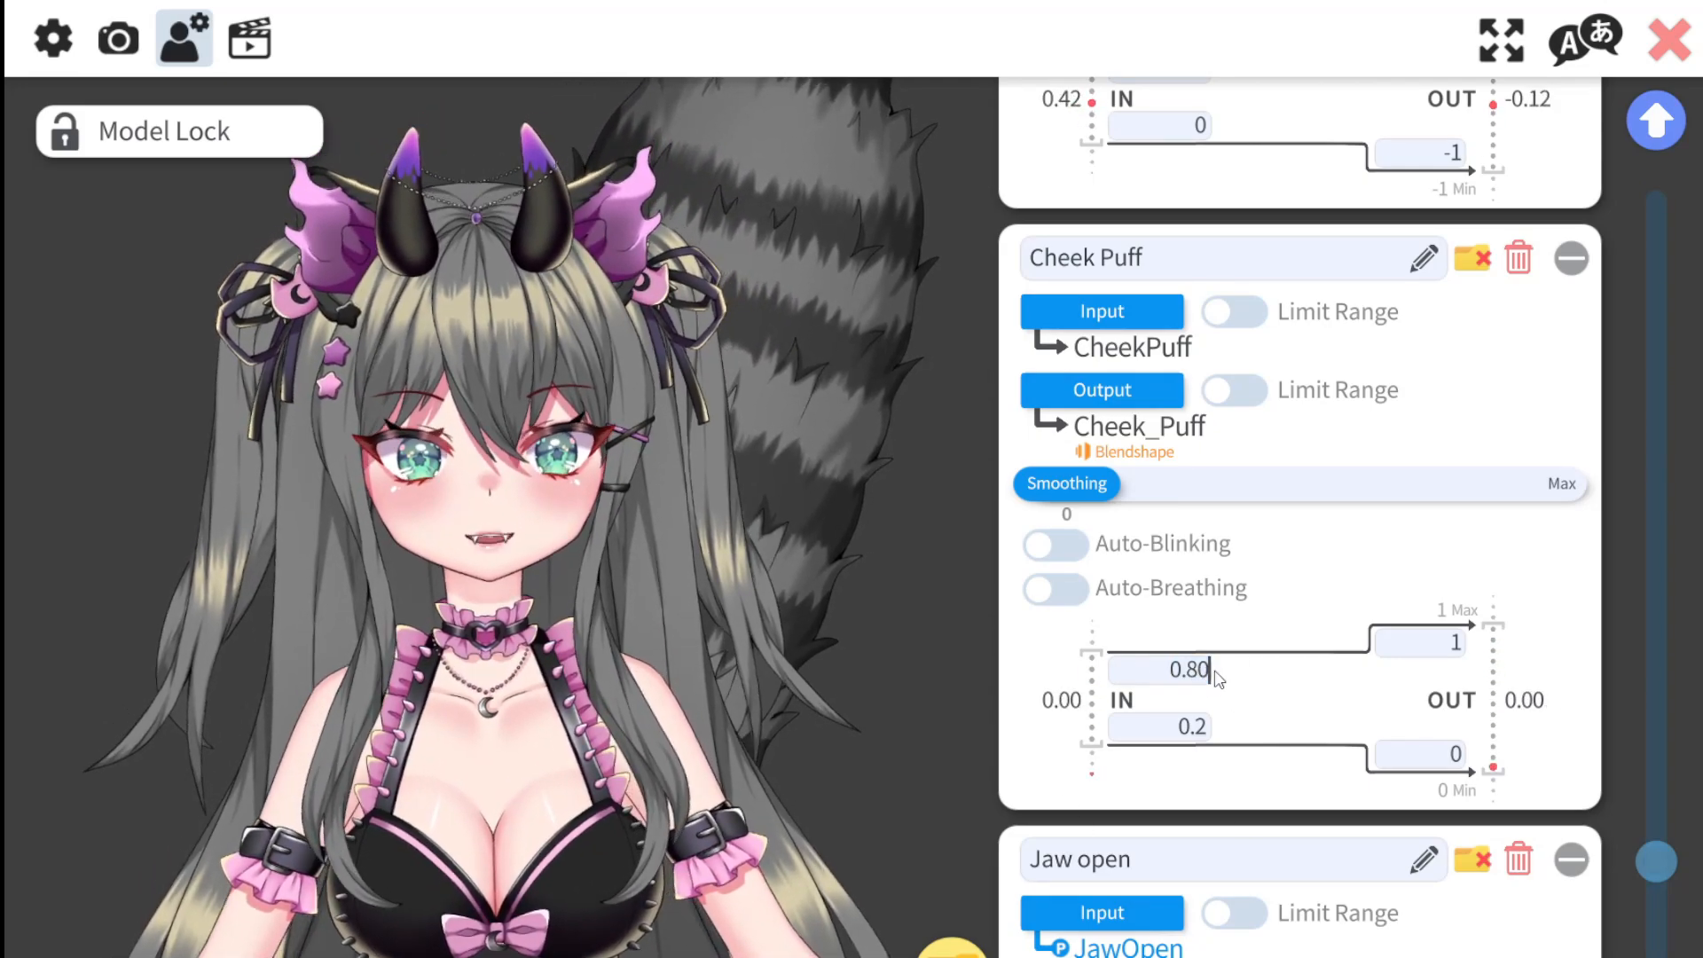
{"action": "key", "text": "BackSpace"}
{"action": "type", "text": "6"}
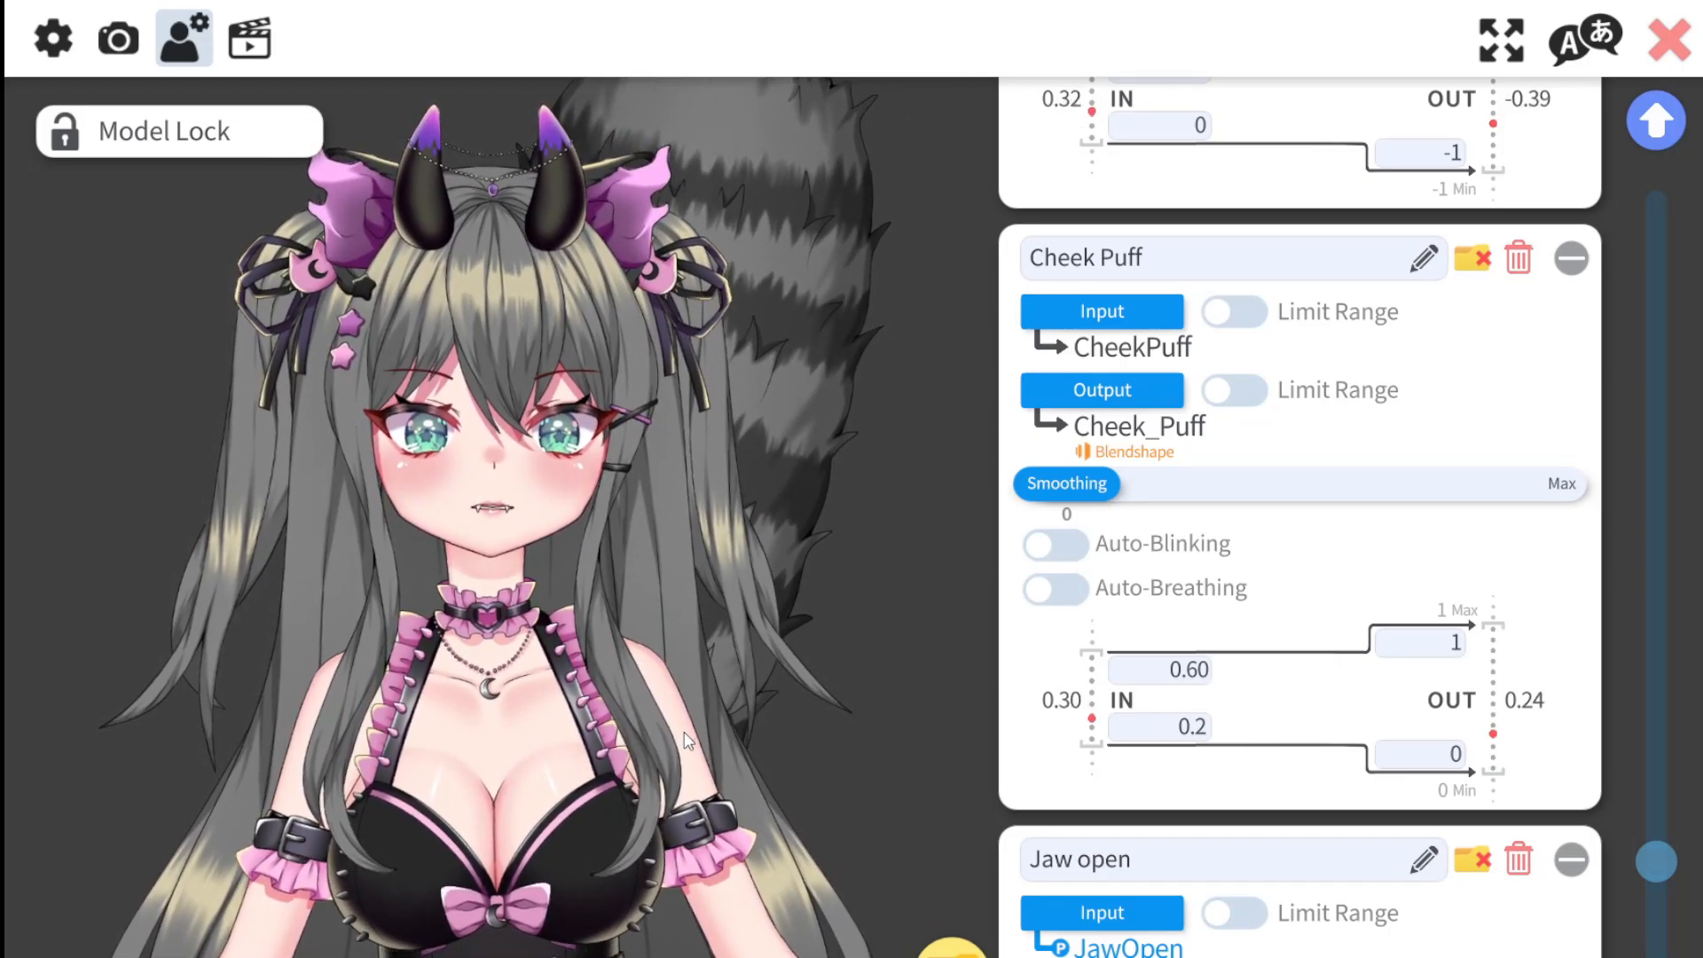
- Try an upper input limit of 1 for the Cheek Puff parameter
{"action": "scroll", "coordinate": [1391, 753], "scroll_direction": "down", "scroll_amount": 3}
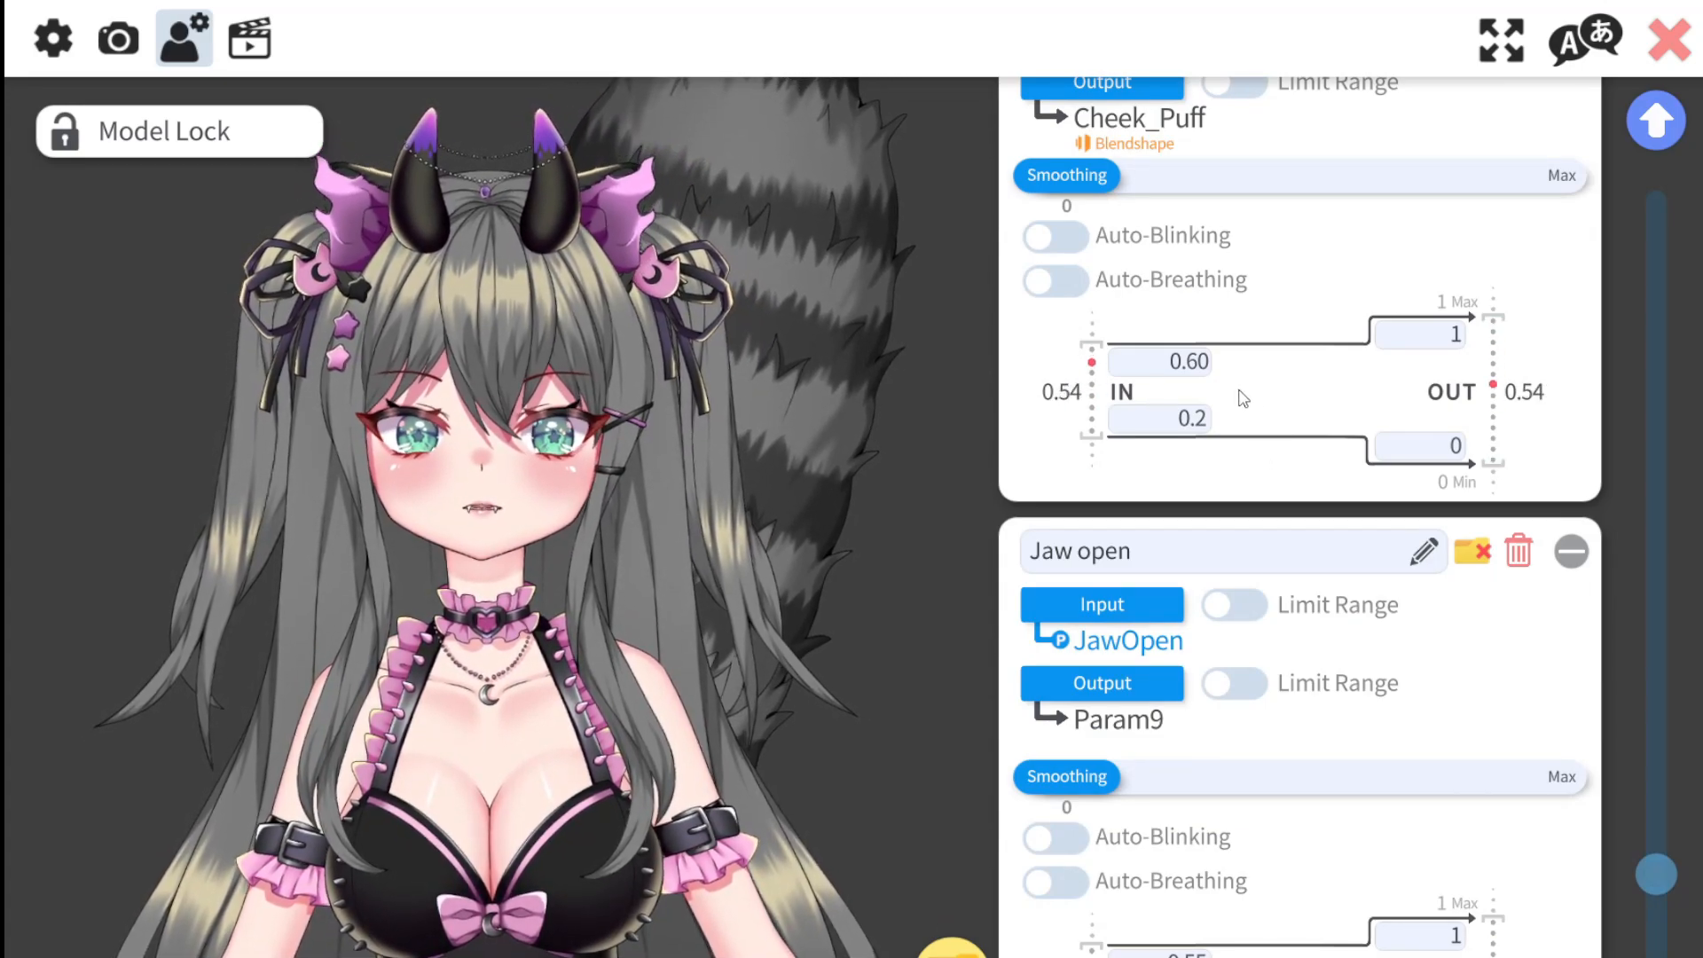
{"action": "left_click", "coordinate": [1188, 361]}
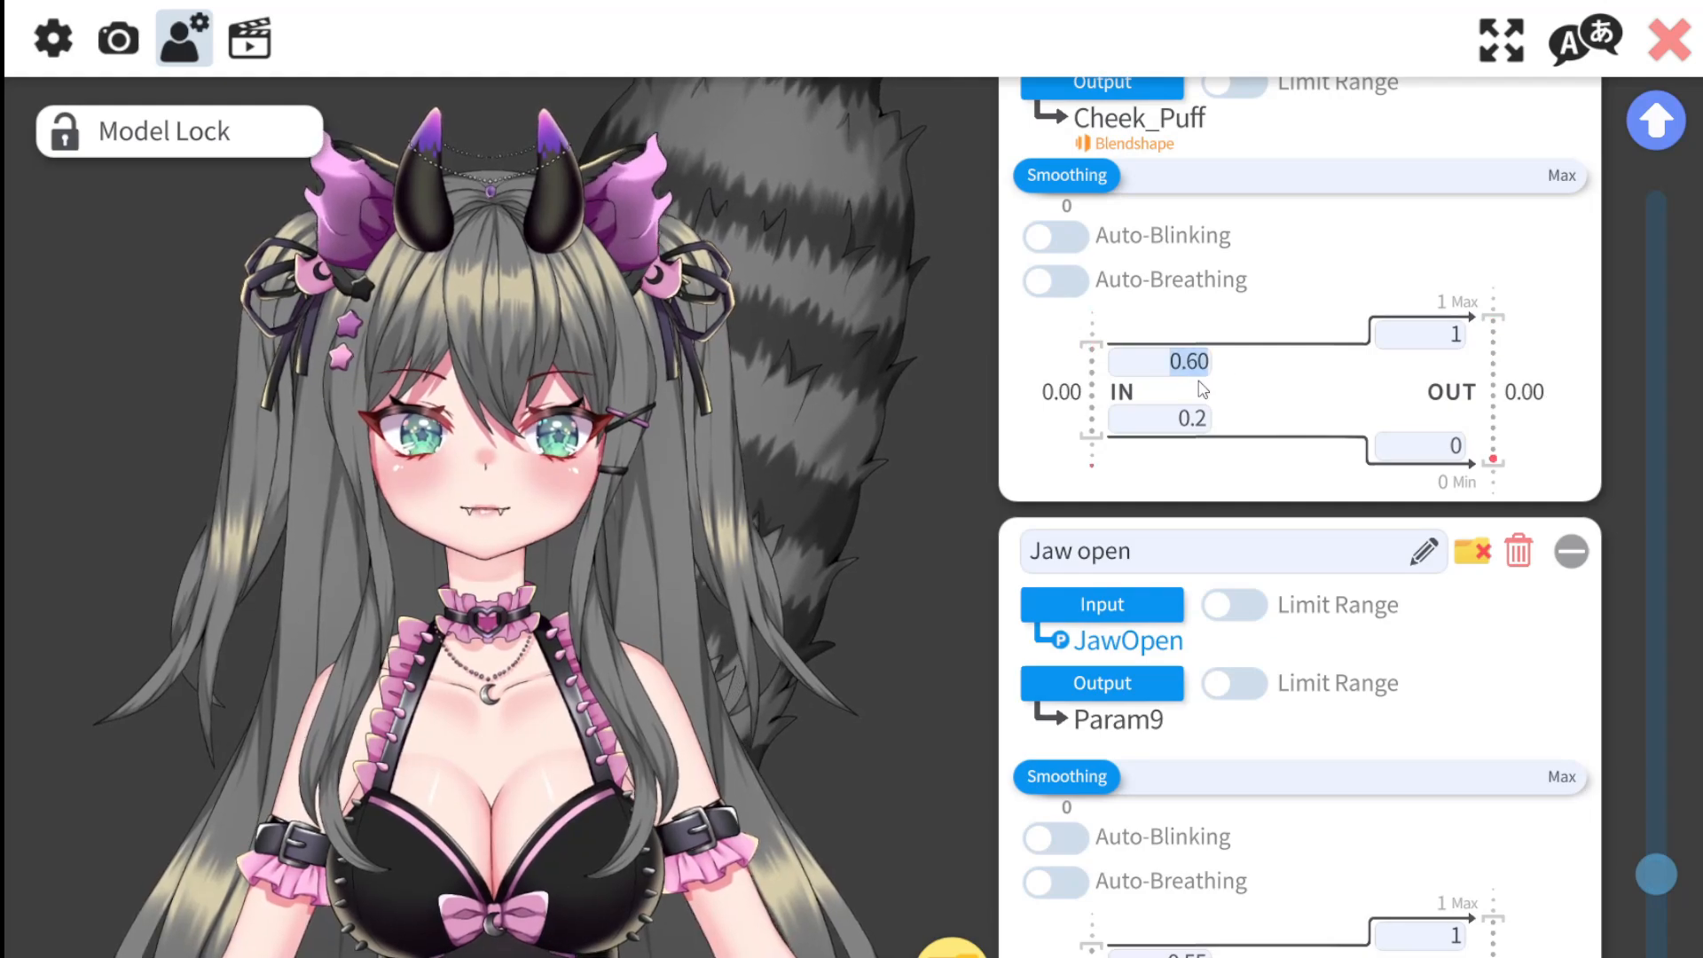
{"action": "type", "text": "1"}
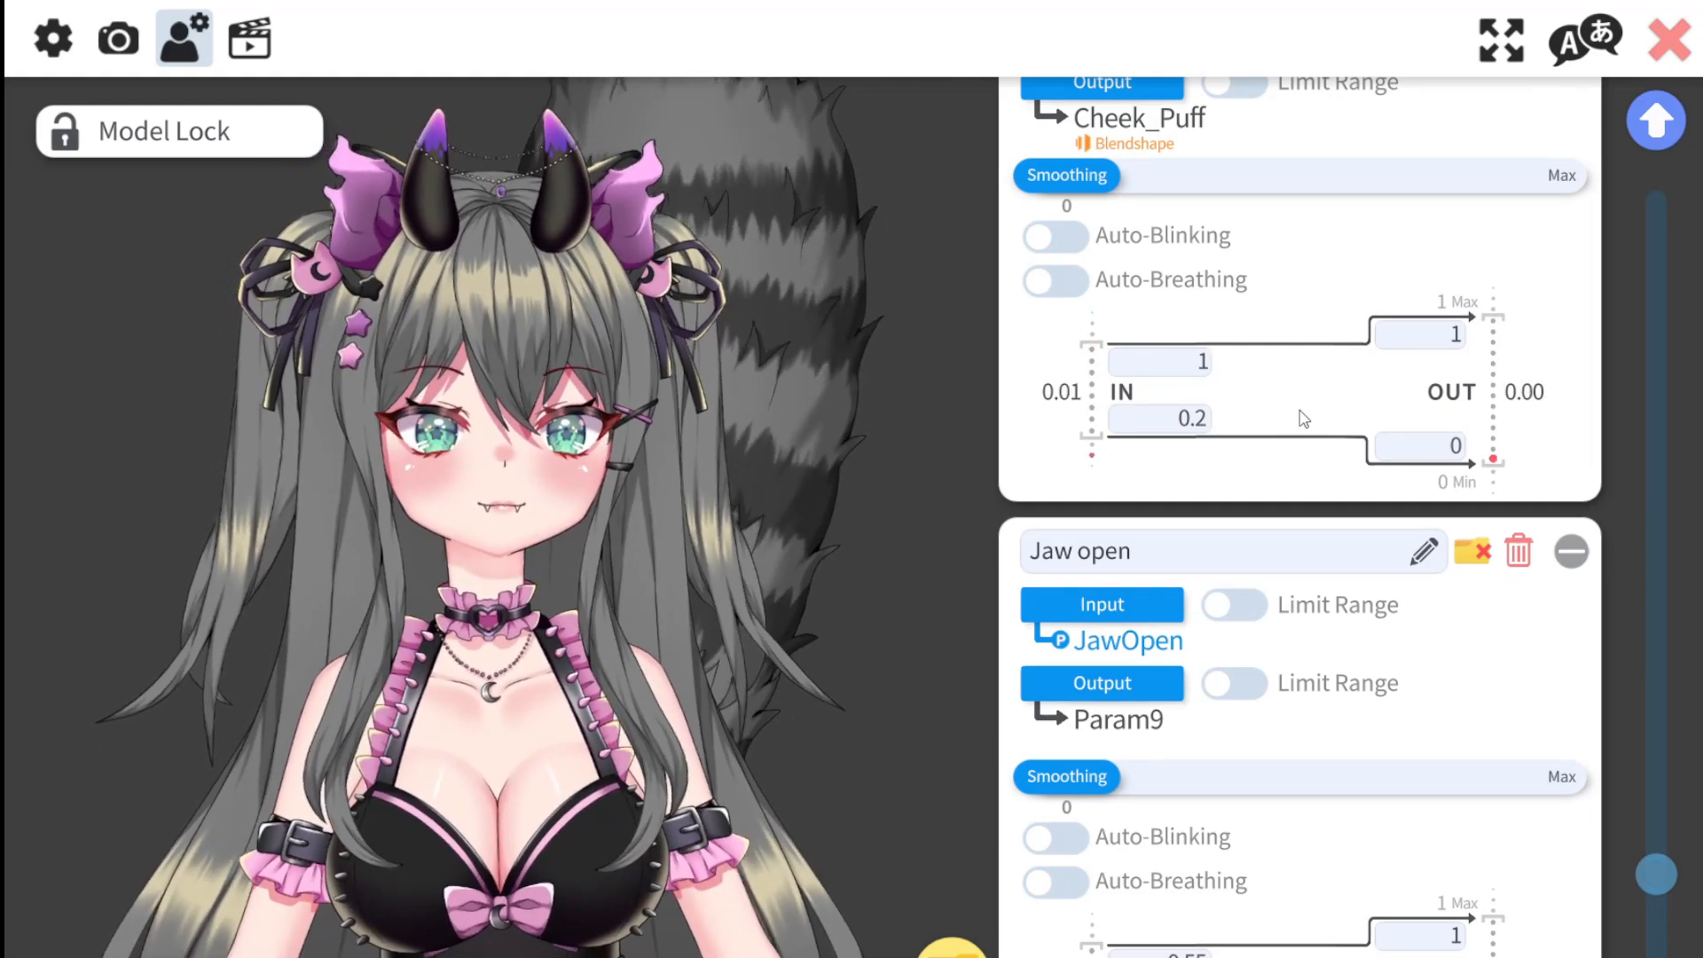
- Set the upper input limit of the Cheek Puff parameter to .5
{"action": "left_click", "coordinate": [1197, 367]}
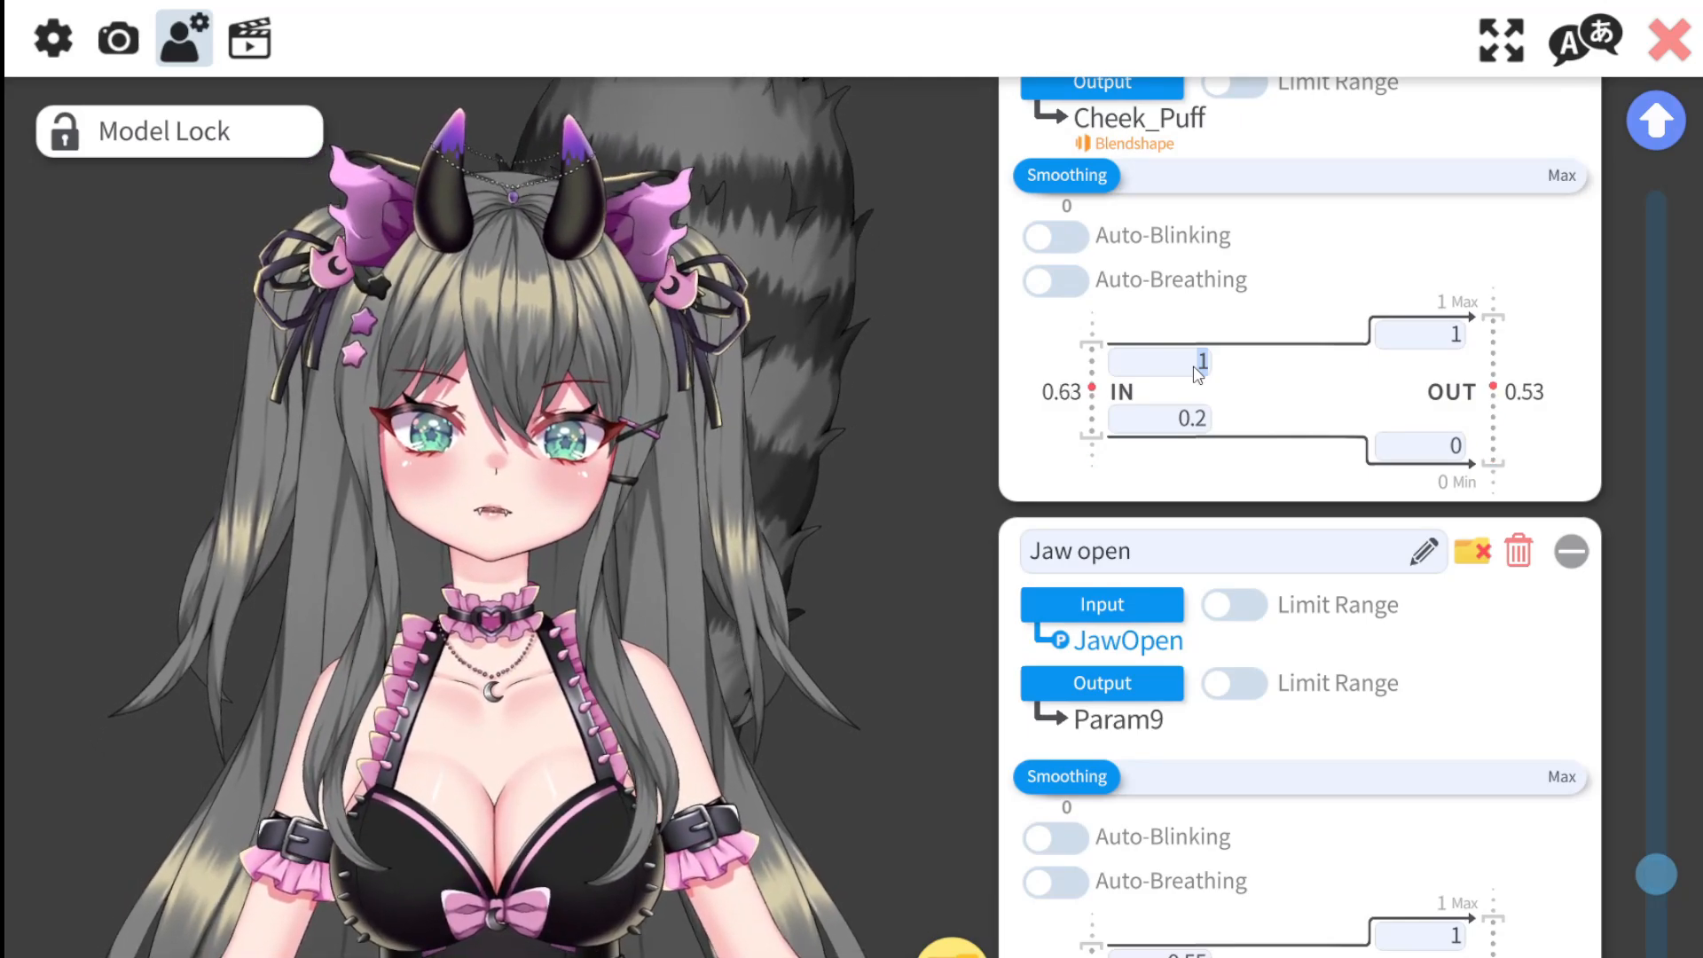
{"action": "left_click", "coordinate": [1238, 385]}
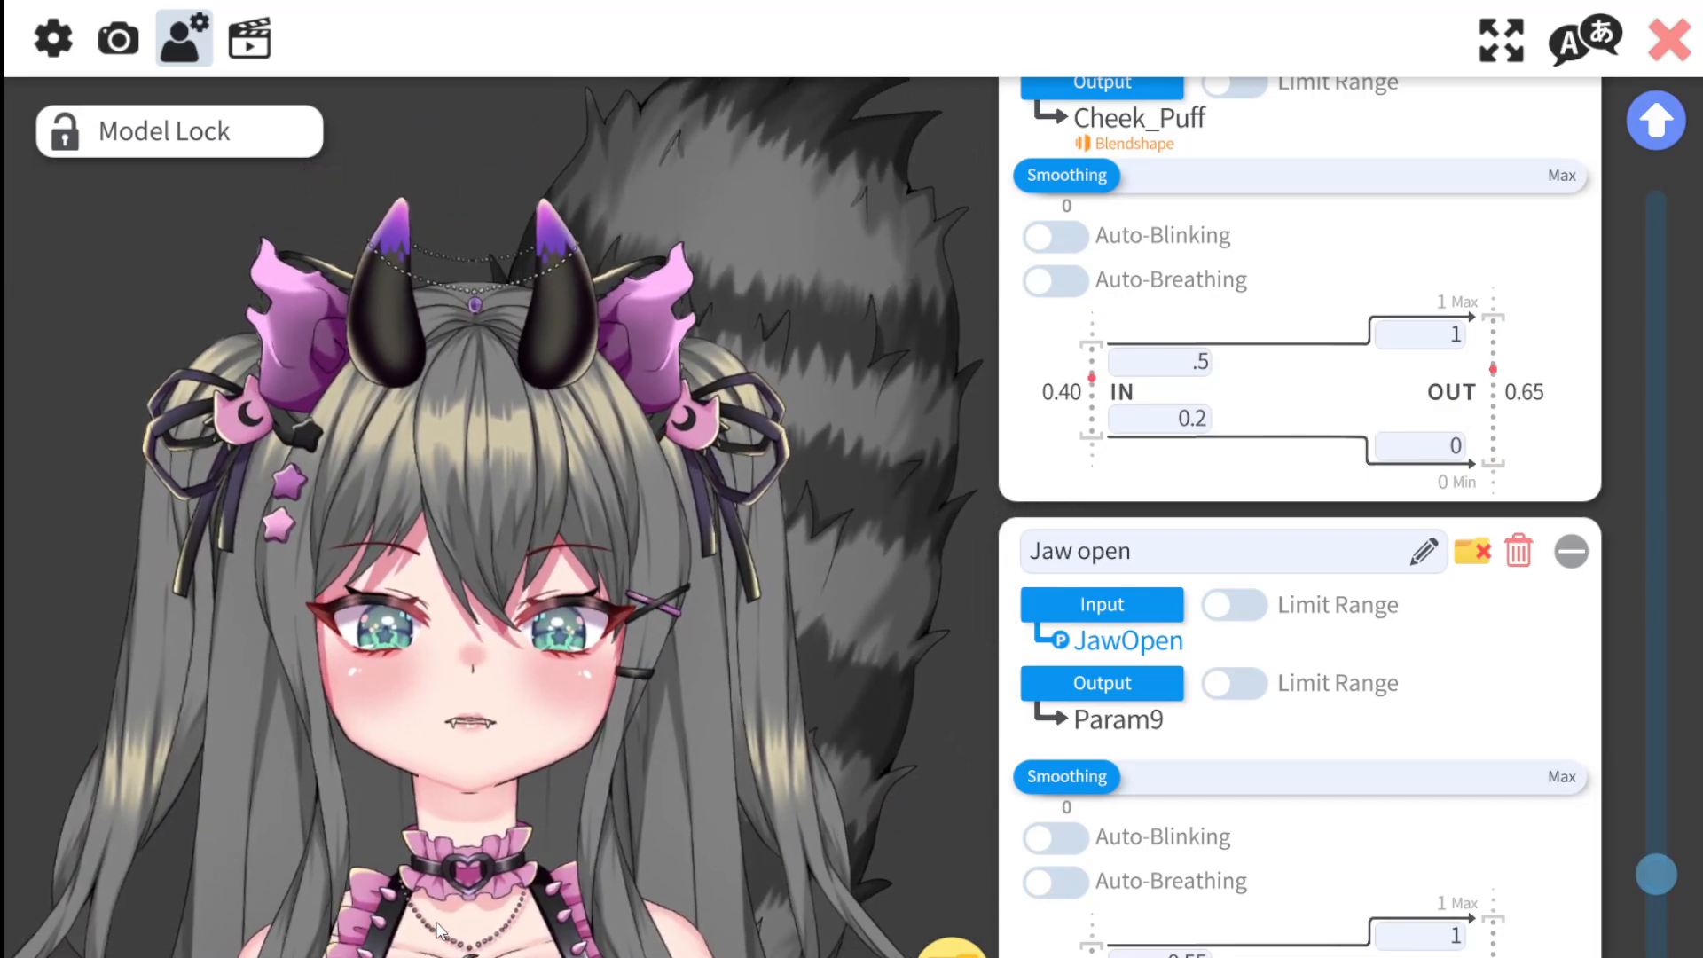
{"action": "scroll", "coordinate": [1252, 794], "scroll_direction": "up", "scroll_amount": 10}
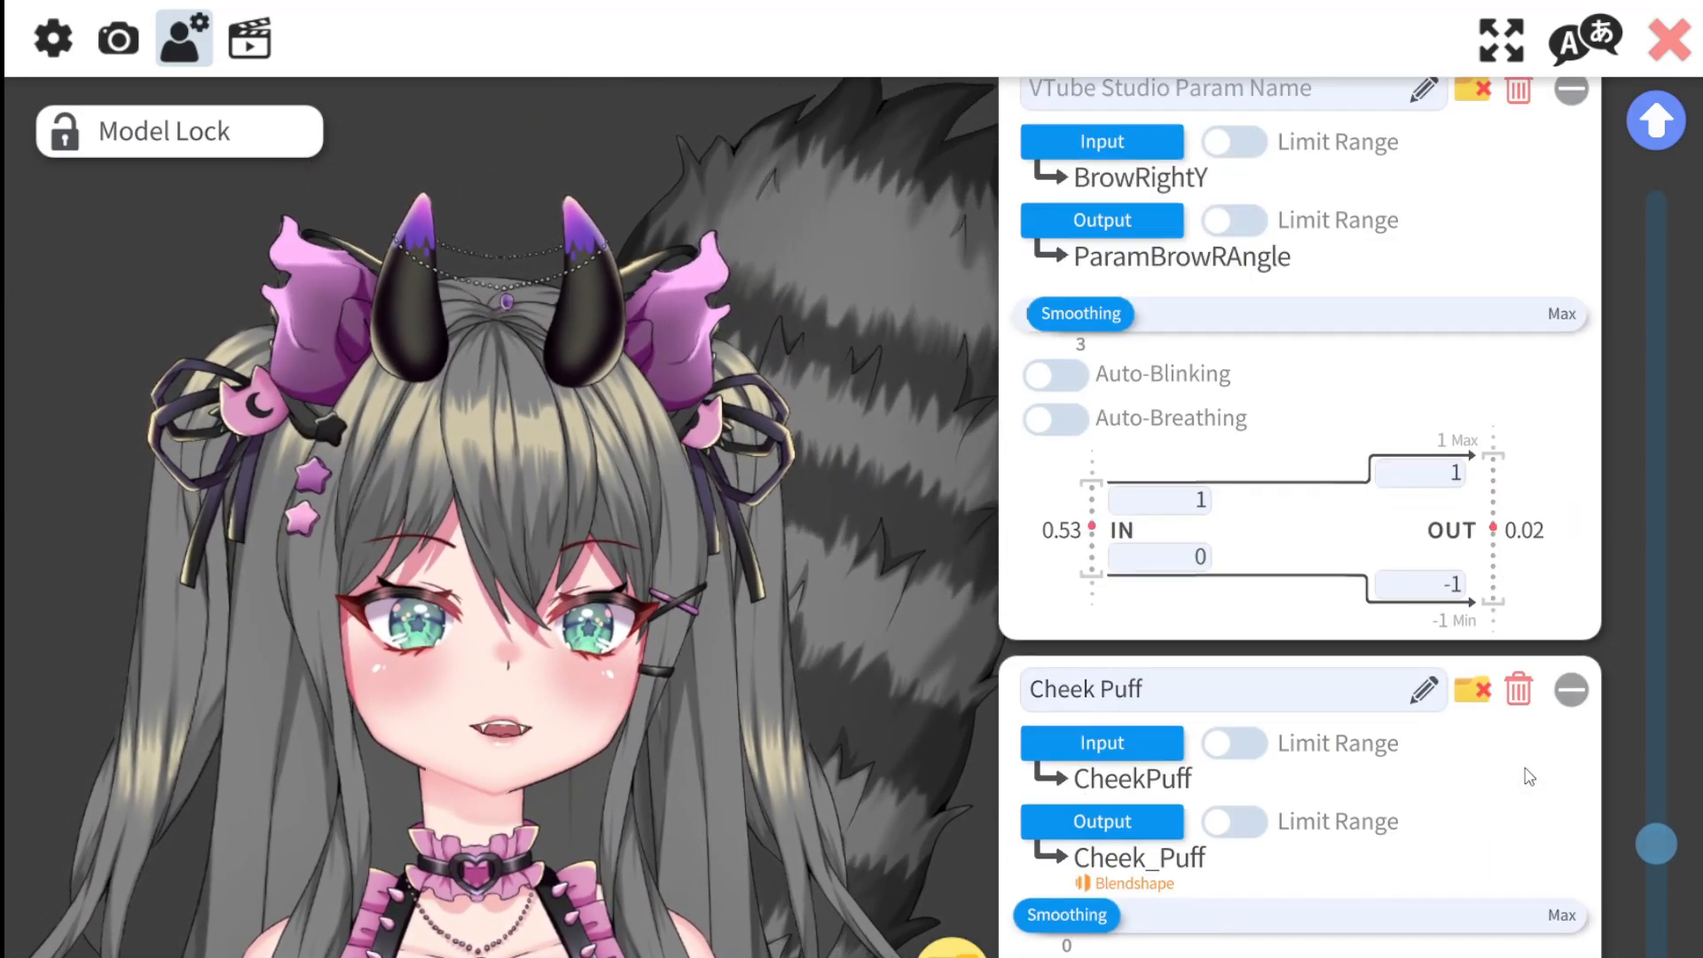
- Review the input ranges of the brow, mouth, tongue, breathing and body rotation parameters
{"action": "scroll", "coordinate": [1242, 639], "scroll_direction": "up", "scroll_amount": 5}
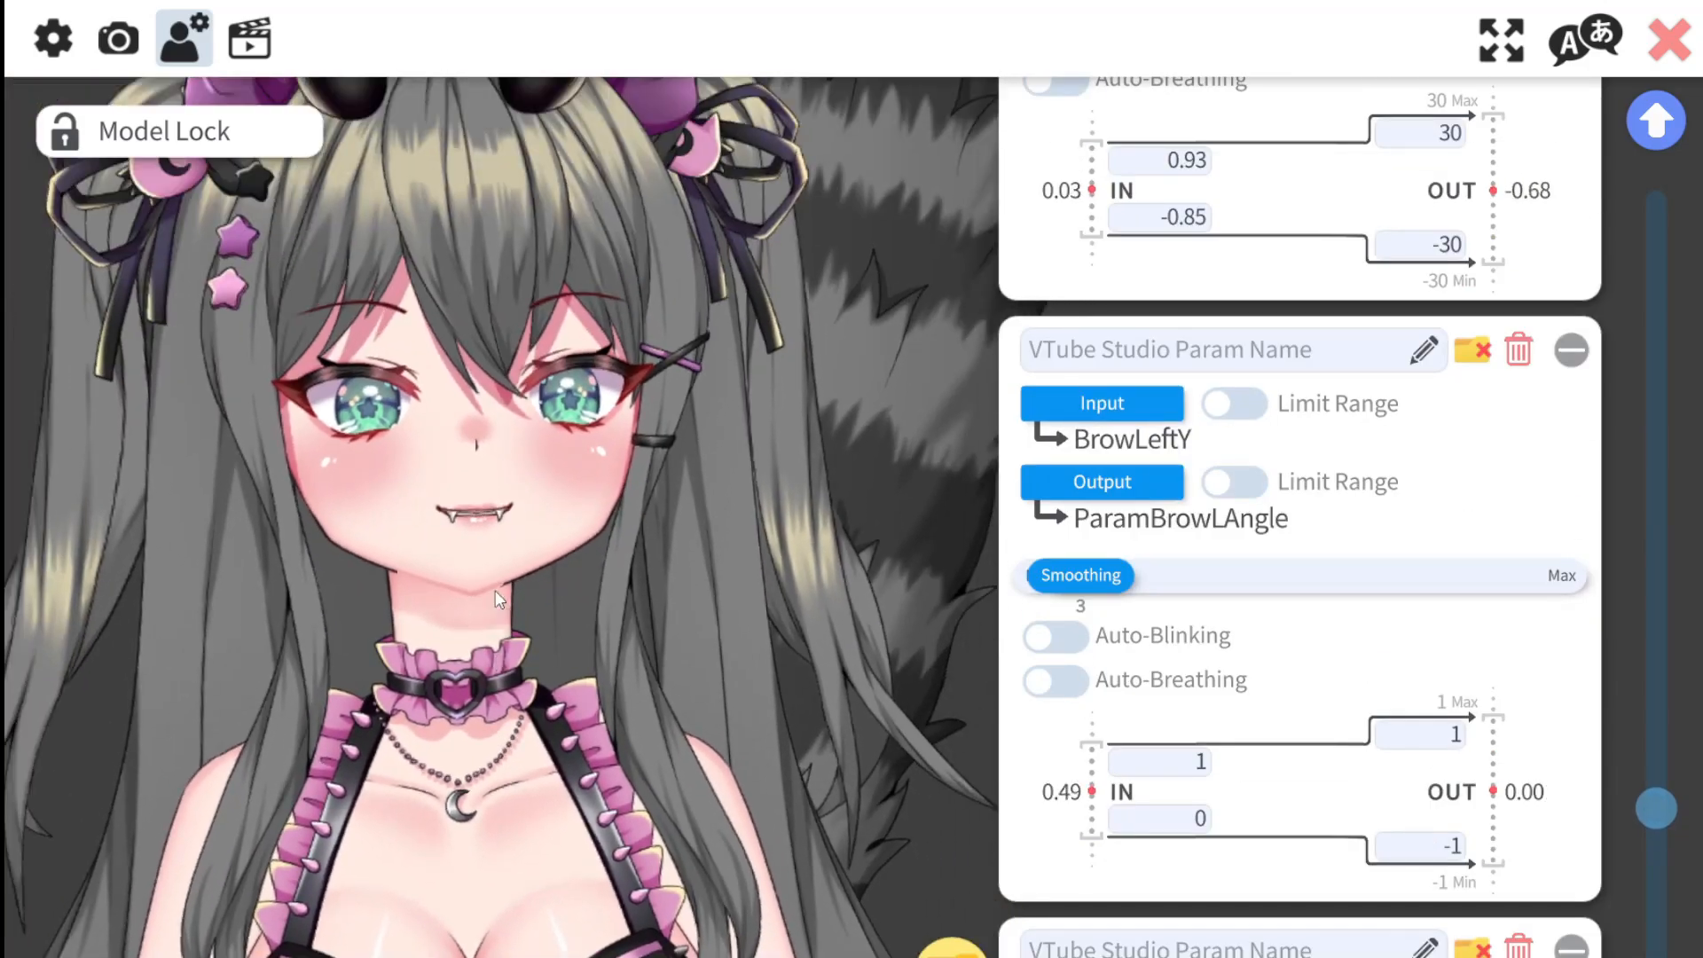
{"action": "scroll", "coordinate": [1270, 599], "scroll_direction": "up", "scroll_amount": 10}
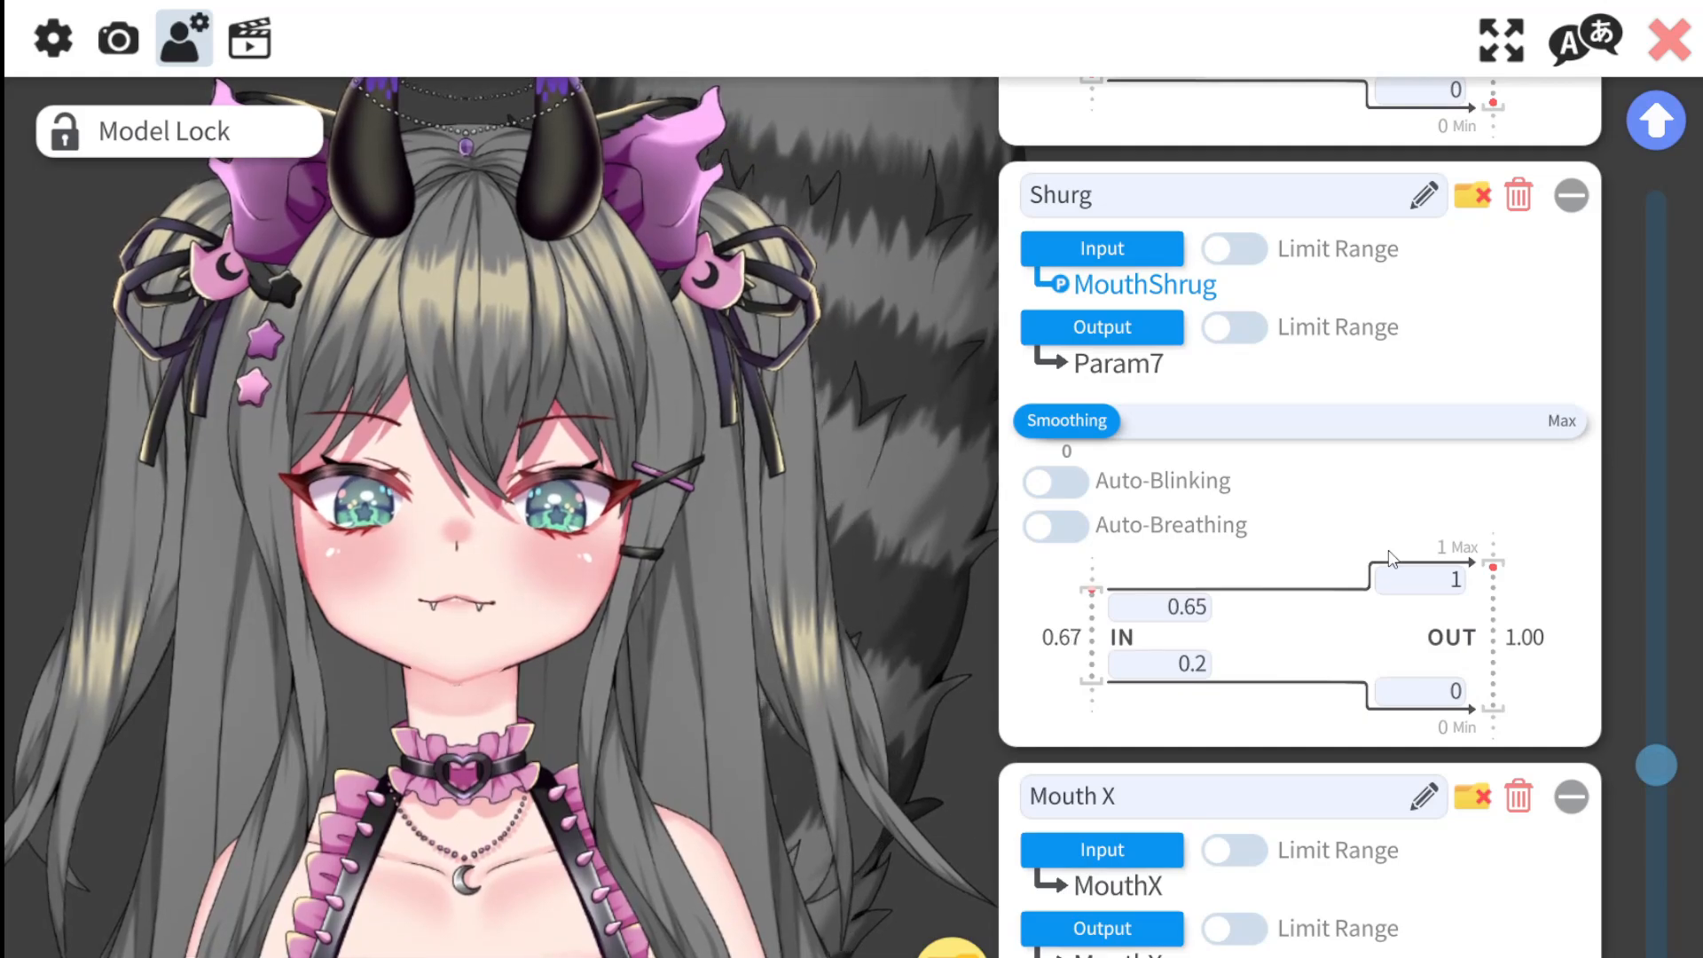
{"action": "scroll", "coordinate": [1403, 561], "scroll_direction": "up", "scroll_amount": 10}
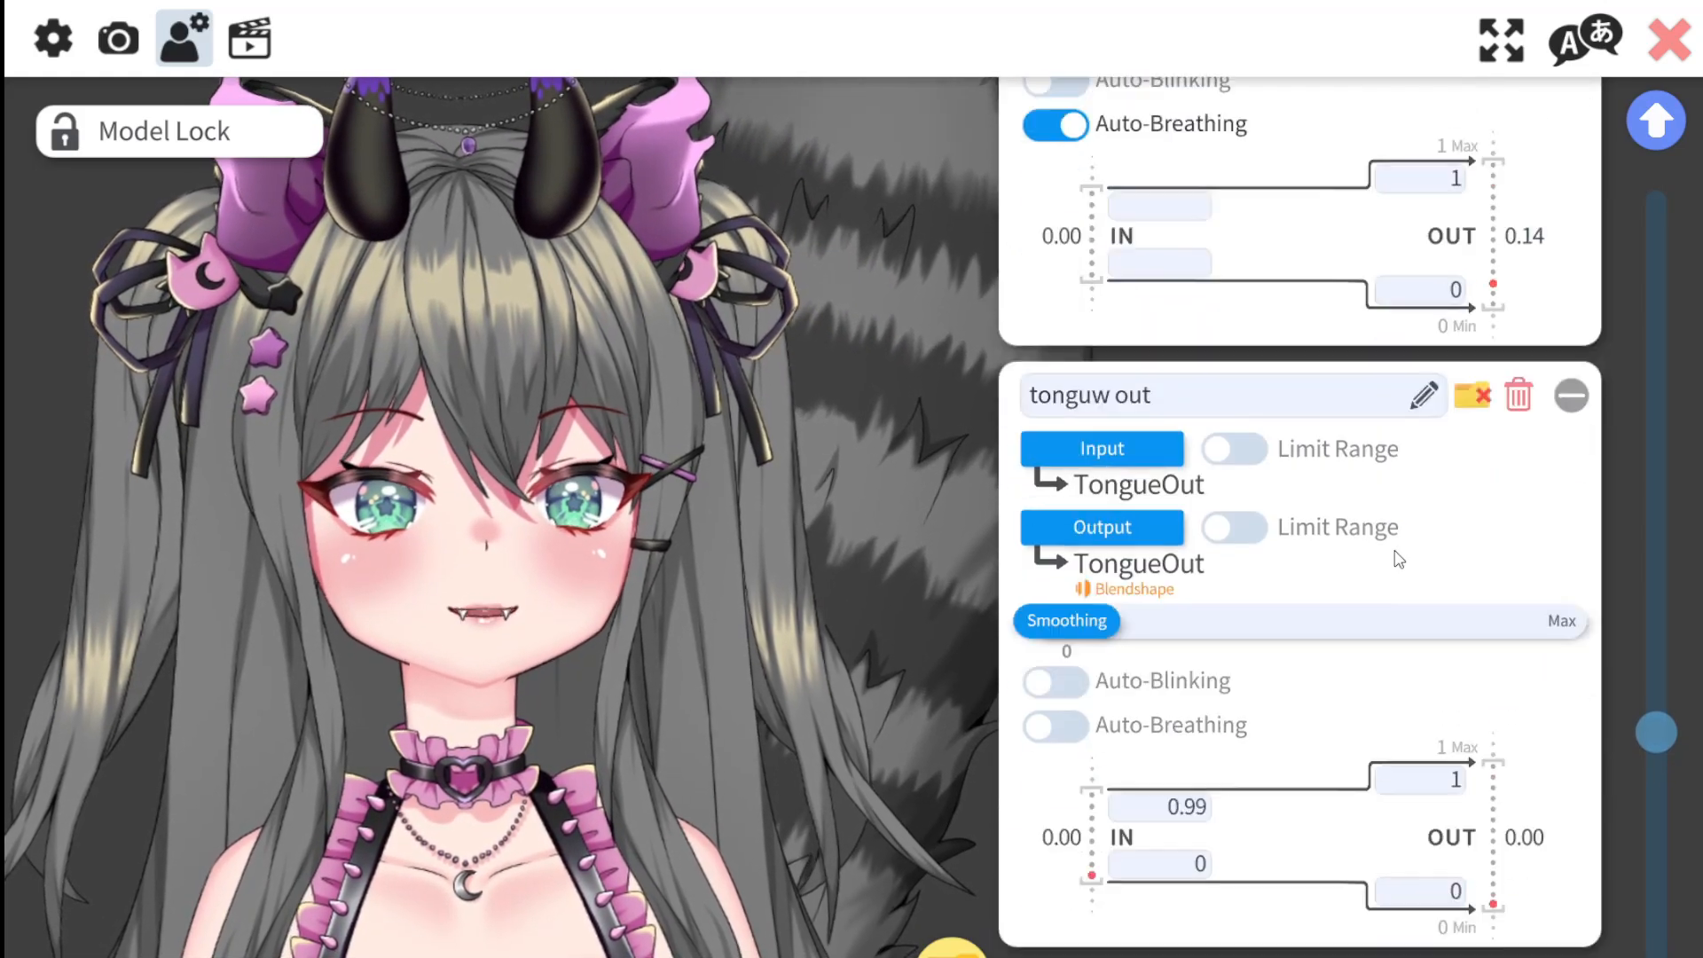
{"action": "scroll", "coordinate": [1401, 558], "scroll_direction": "up", "scroll_amount": 6}
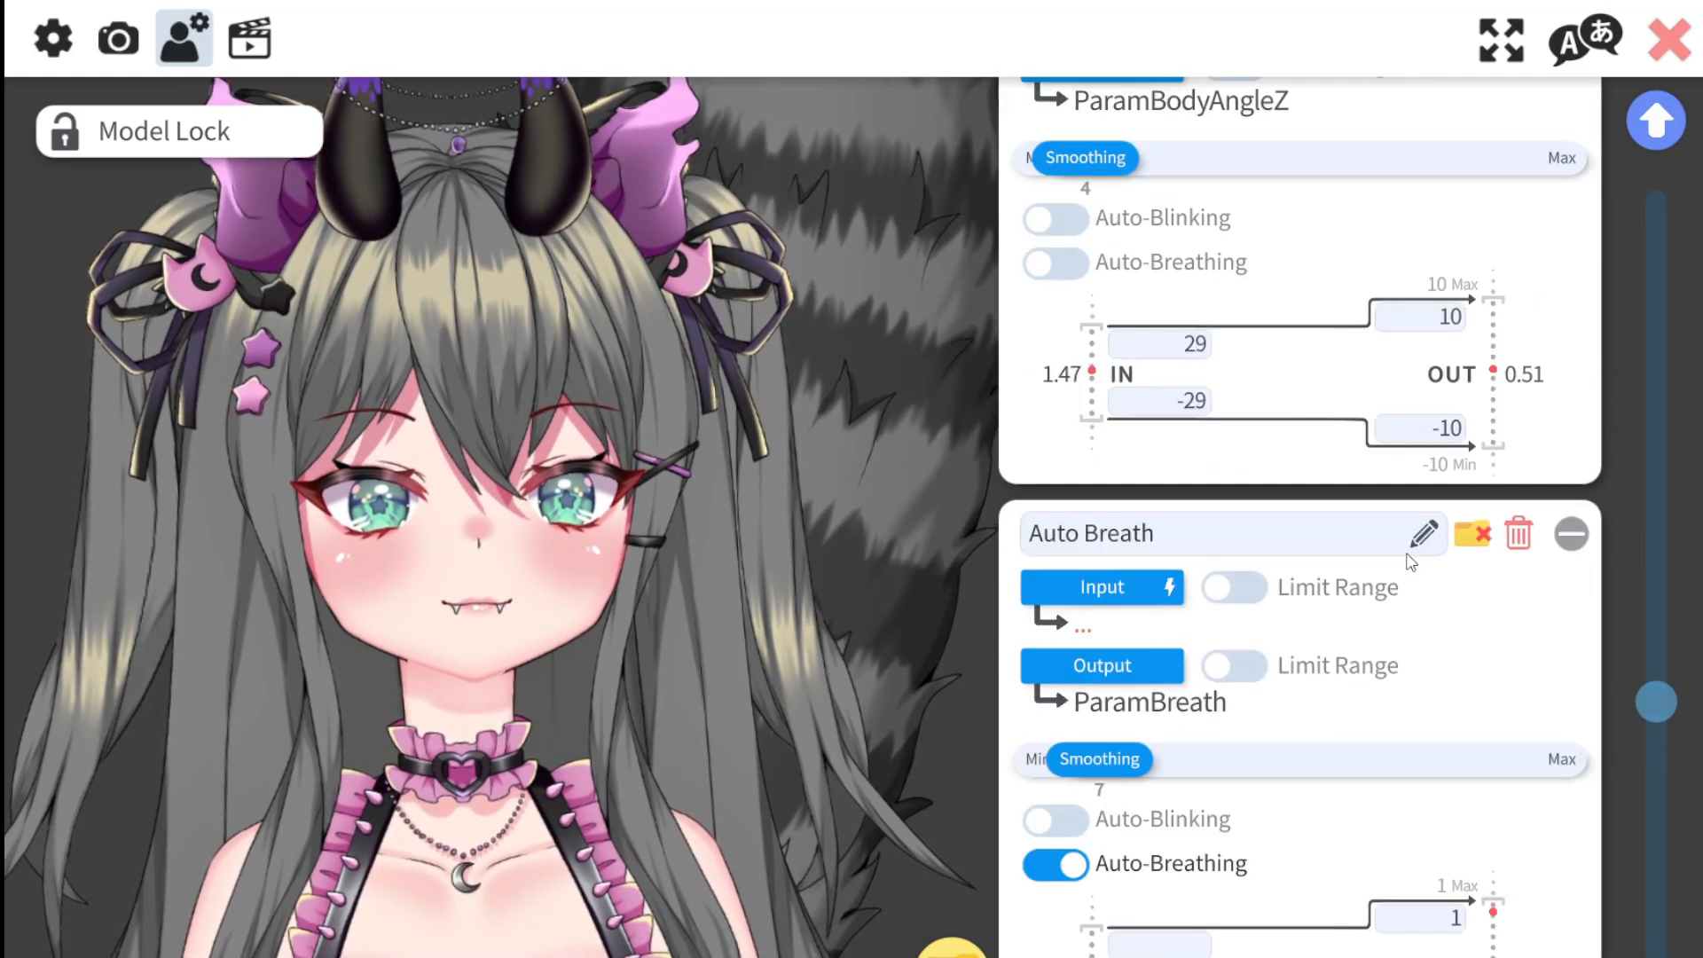
{"action": "scroll", "coordinate": [1410, 562], "scroll_direction": "up", "scroll_amount": 5}
{"action": "scroll", "coordinate": [1375, 452], "scroll_direction": "down", "scroll_amount": 10}
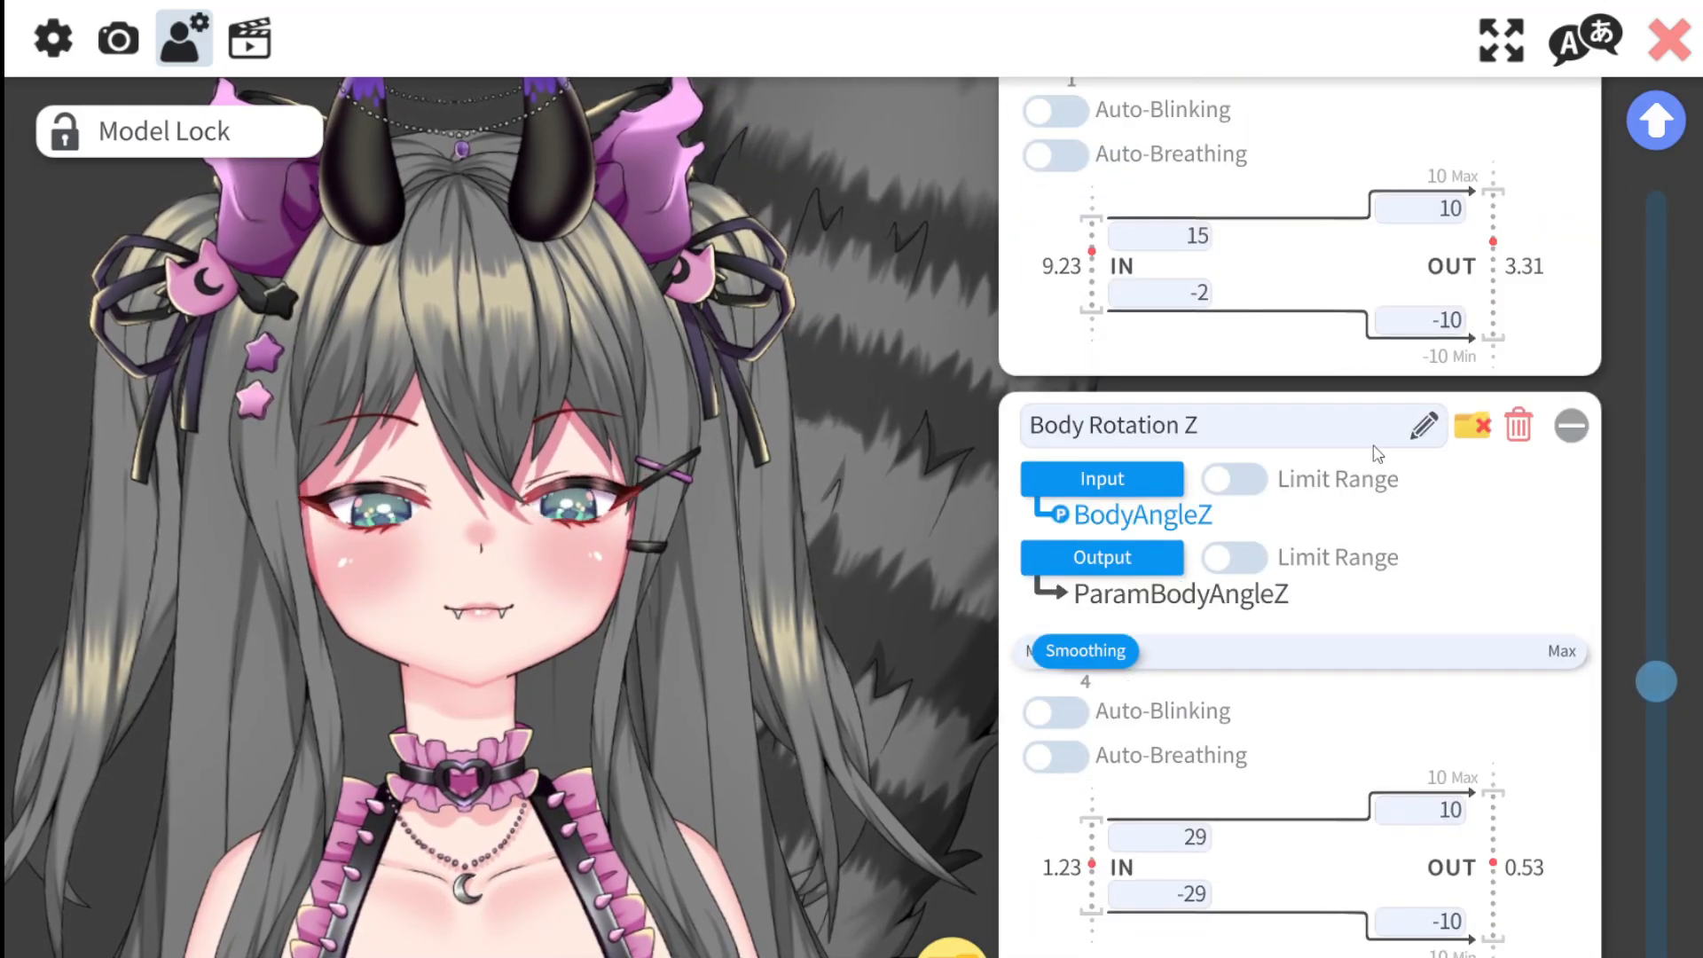
{"action": "scroll", "coordinate": [1350, 506], "scroll_direction": "down", "scroll_amount": 15}
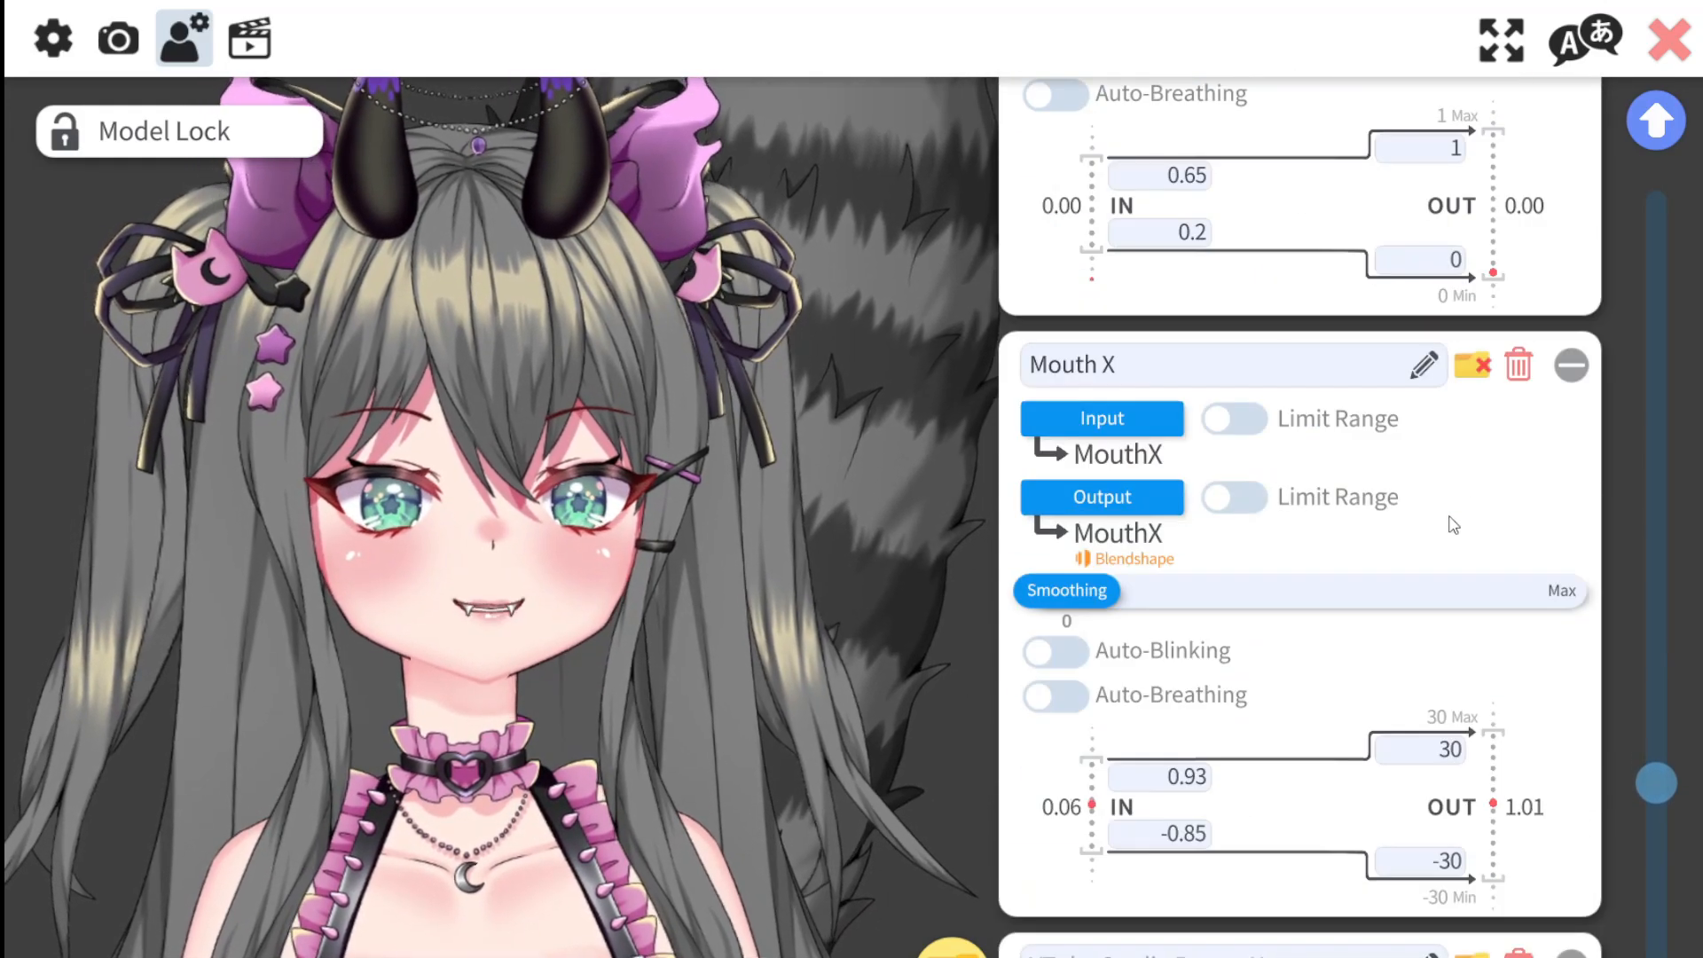
{"action": "scroll", "coordinate": [1452, 531], "scroll_direction": "down", "scroll_amount": 15}
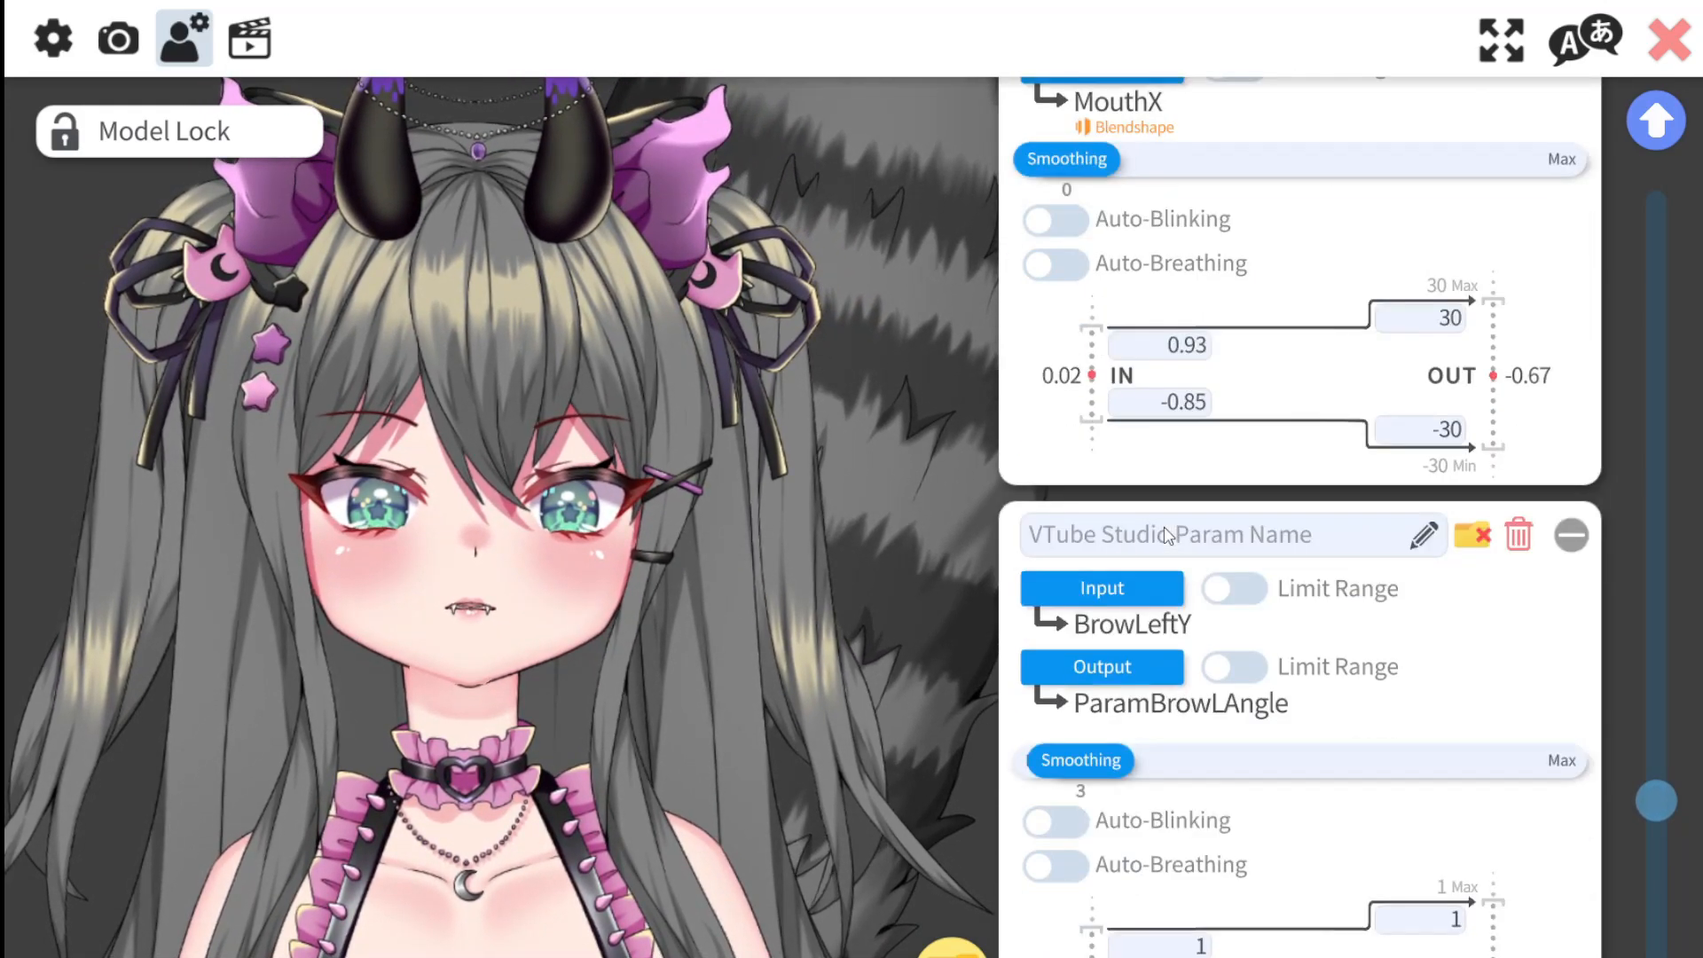
{"action": "scroll", "coordinate": [1249, 568], "scroll_direction": "down", "scroll_amount": 5}
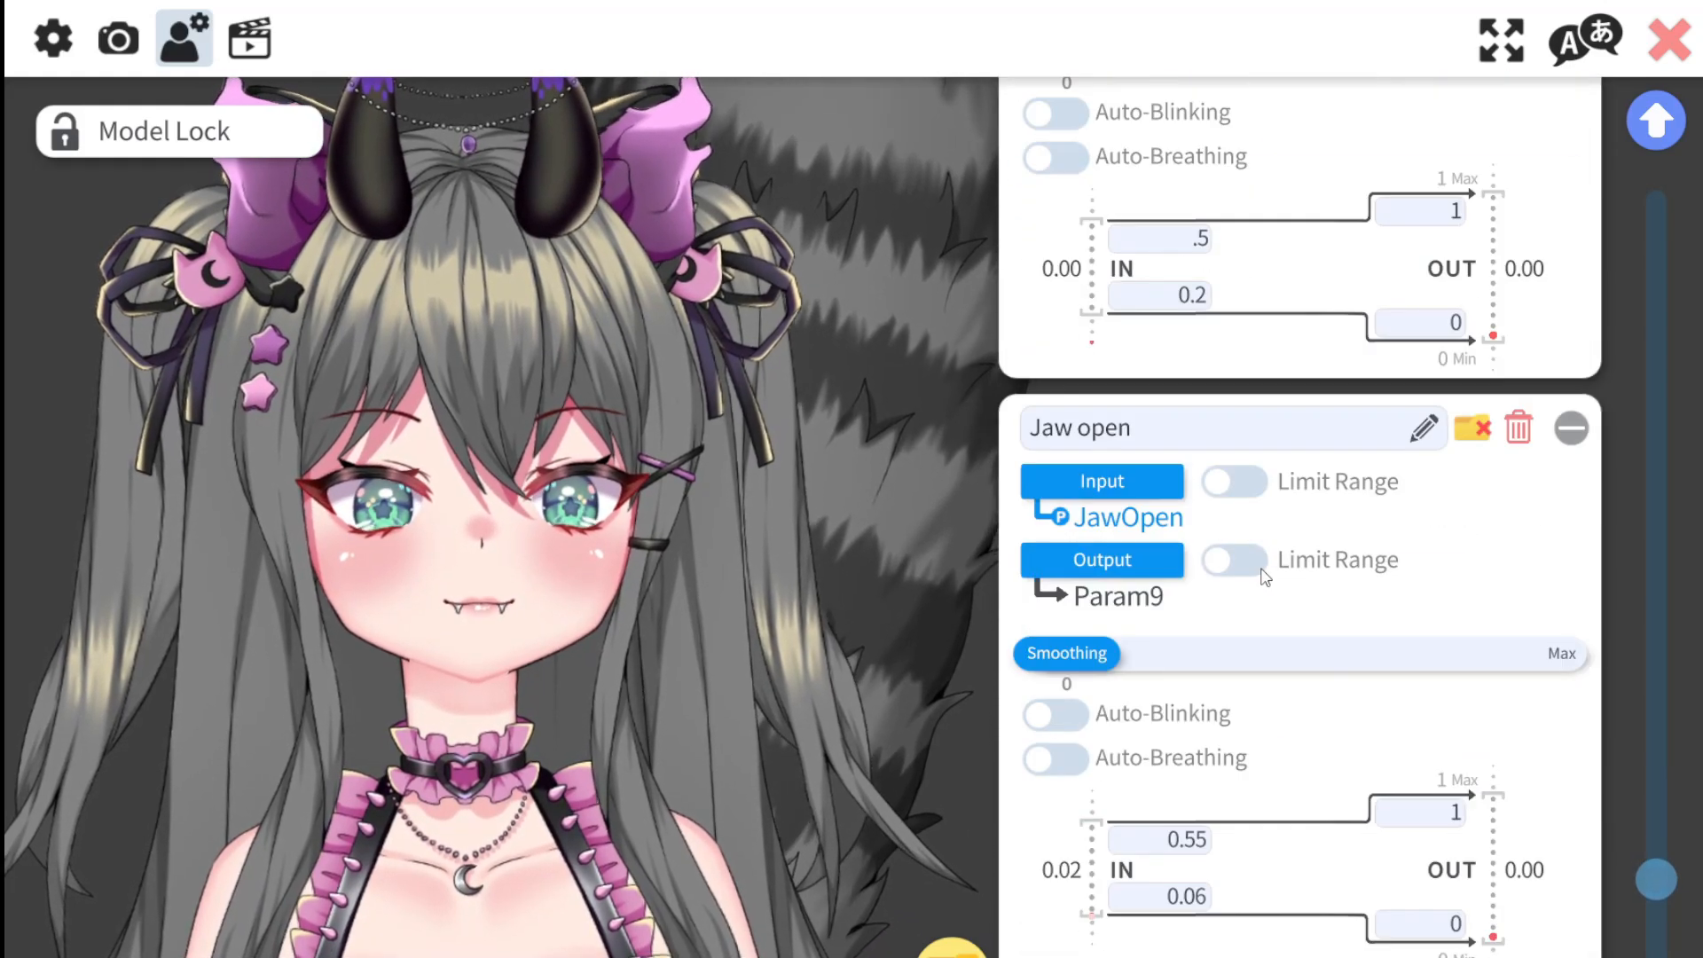
- Set the upper input limit of the Jaw open parameter to 0.60
{"action": "scroll", "coordinate": [1275, 567], "scroll_direction": "up", "scroll_amount": 3}
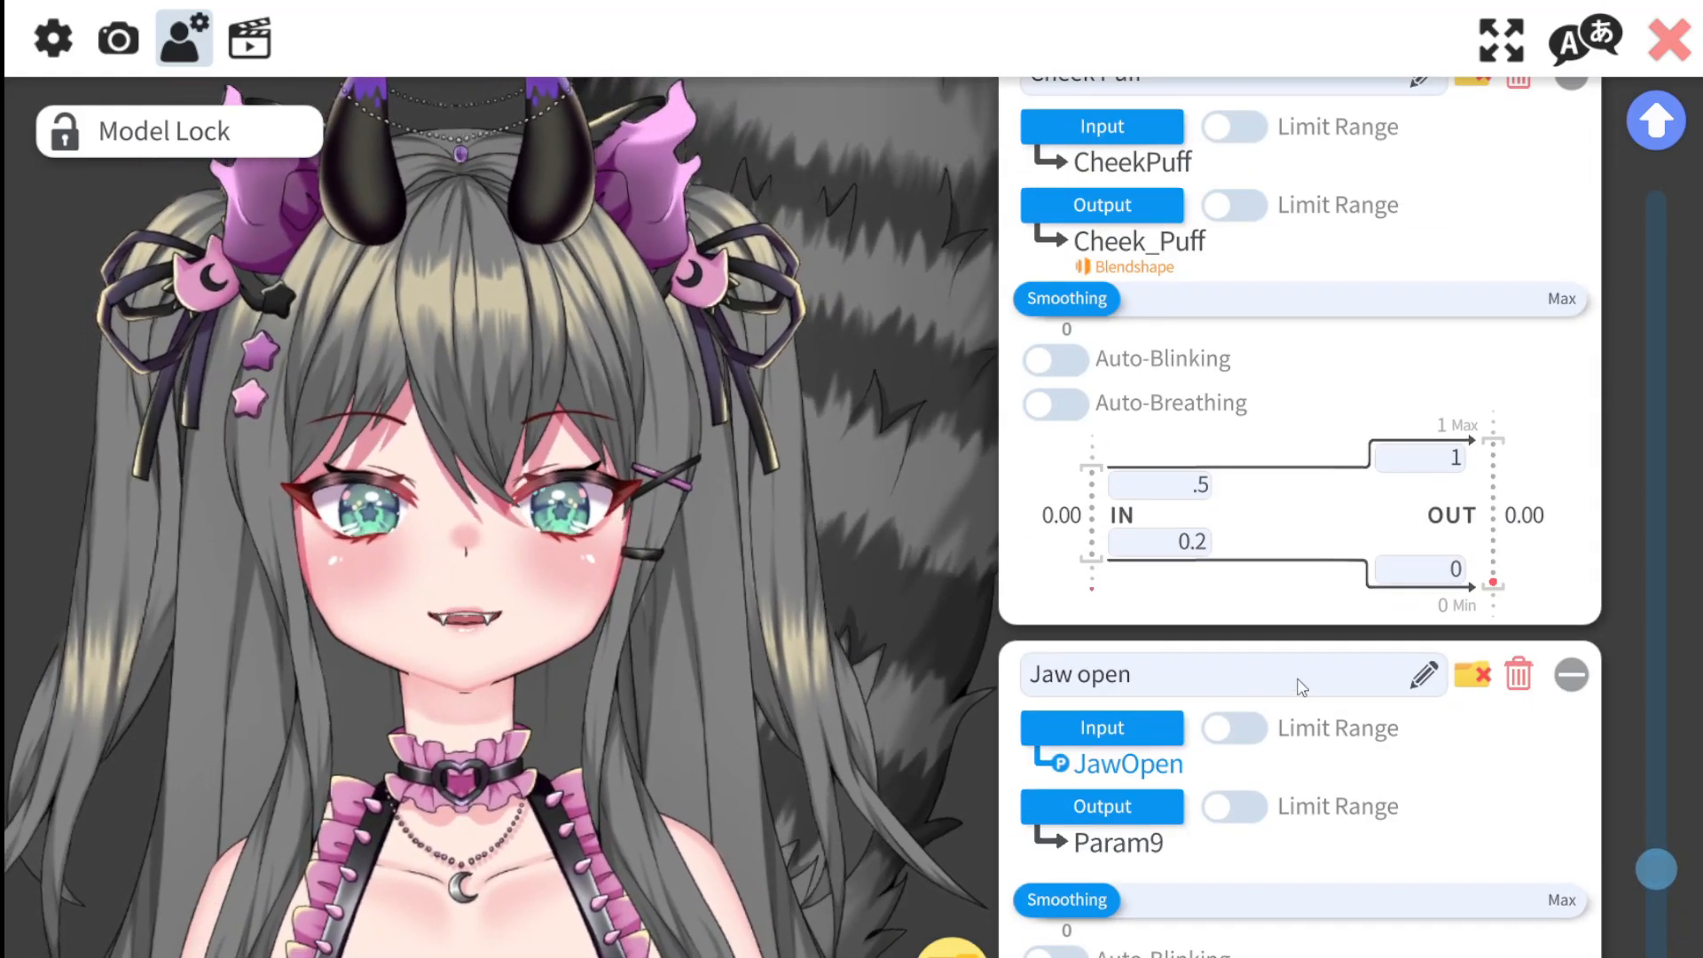
{"action": "scroll", "coordinate": [1313, 689], "scroll_direction": "down", "scroll_amount": 3}
{"action": "scroll", "coordinate": [1295, 672], "scroll_direction": "down", "scroll_amount": 2}
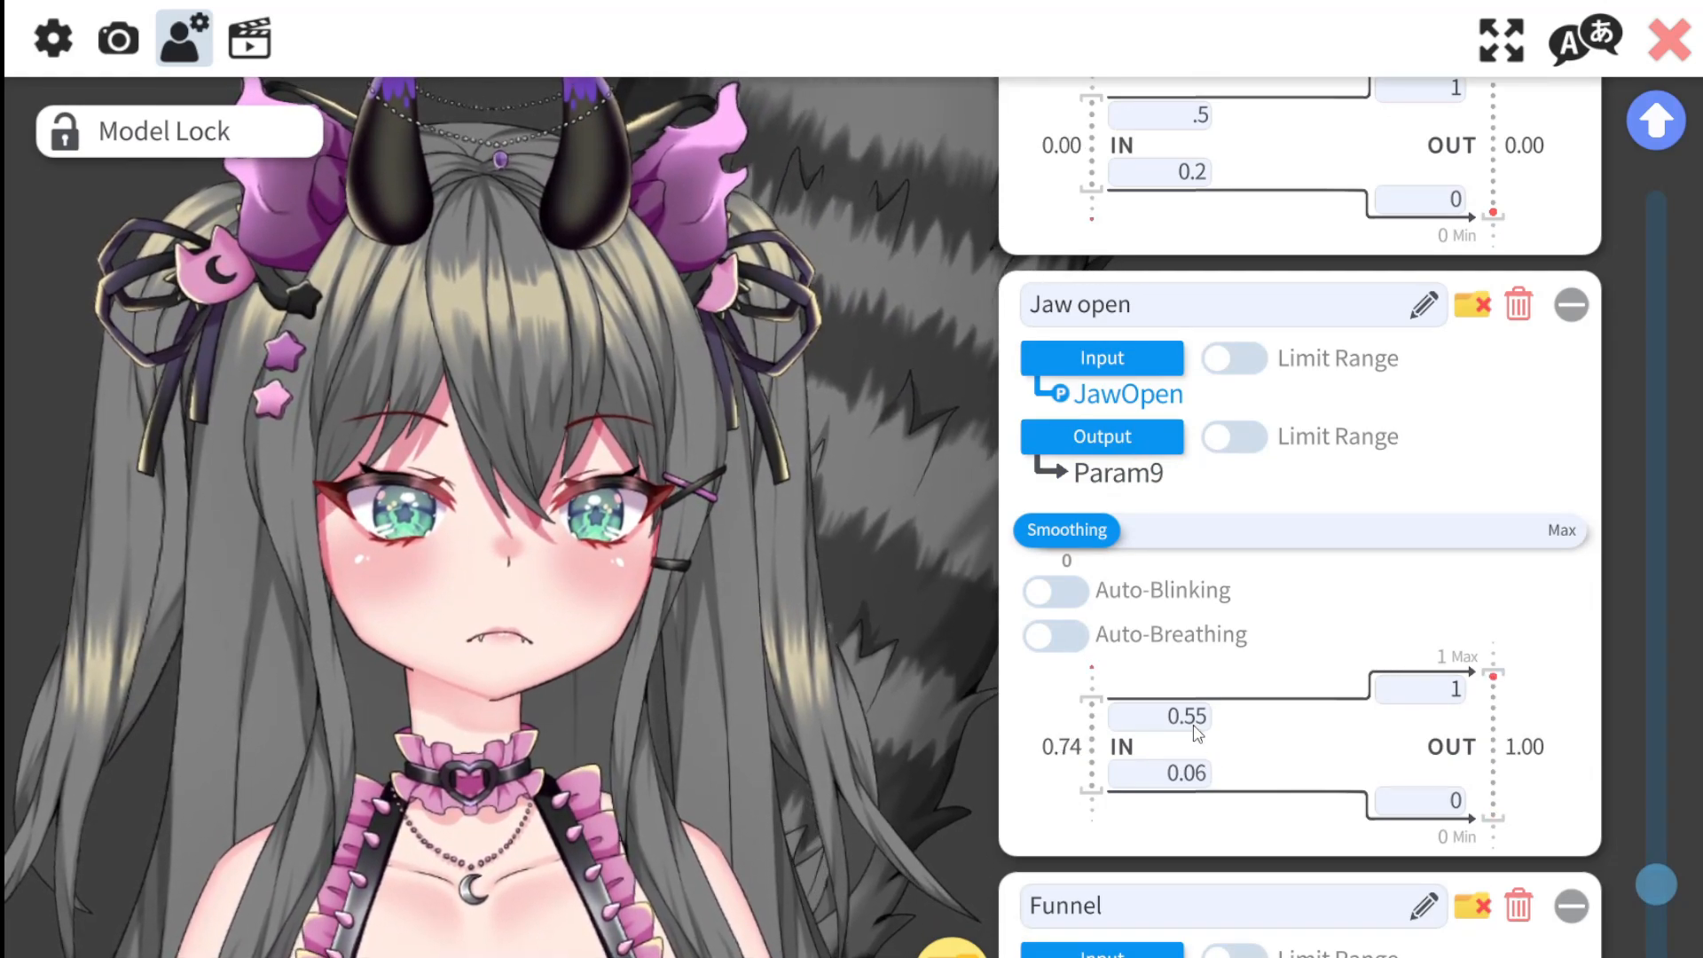
{"action": "left_click", "coordinate": [1194, 722]}
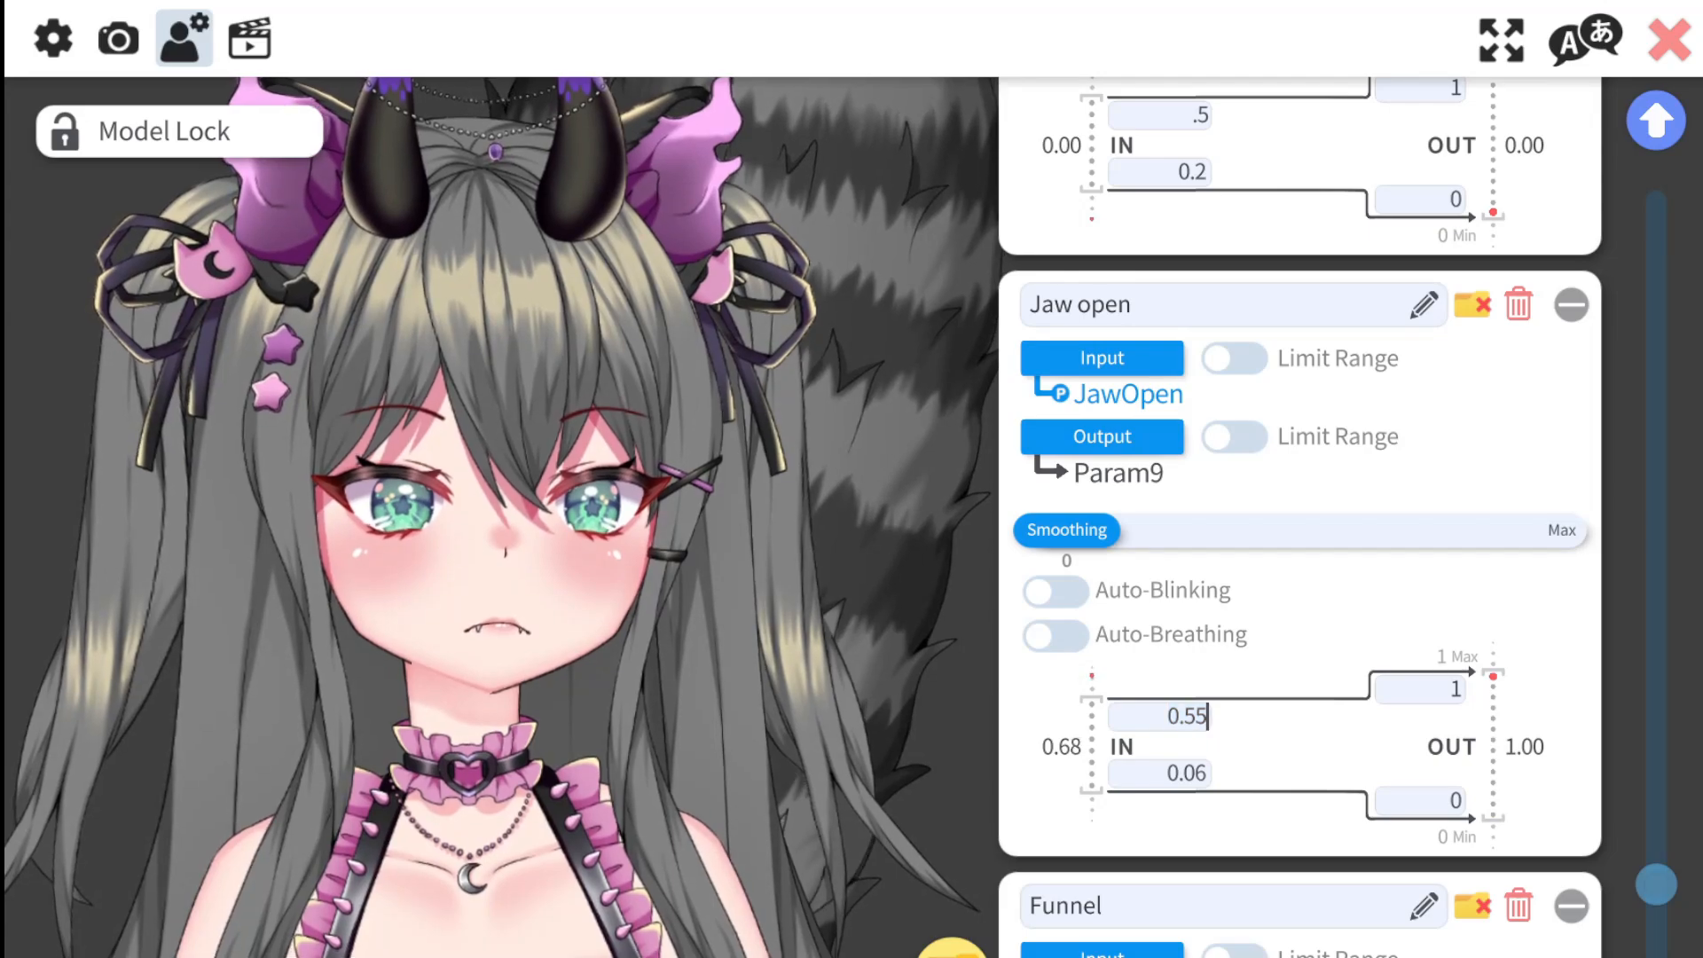
{"action": "key", "text": "BackSpace"}
{"action": "key", "text": "BackSpace"}
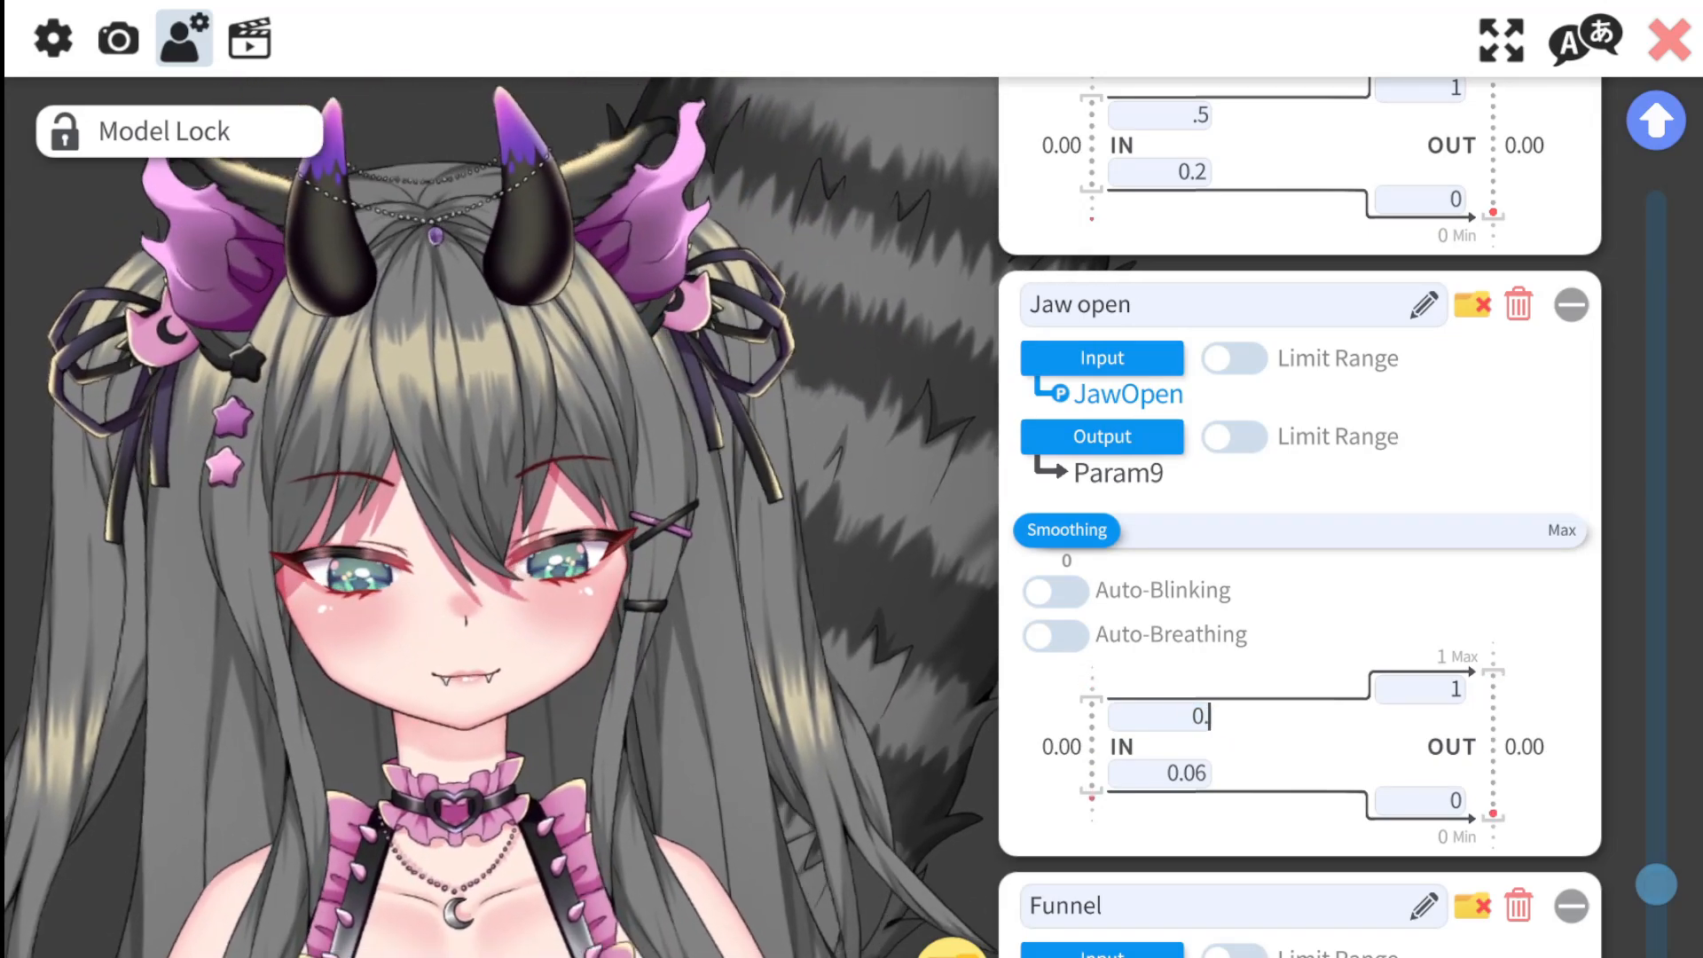
{"action": "type", "text": "60"}
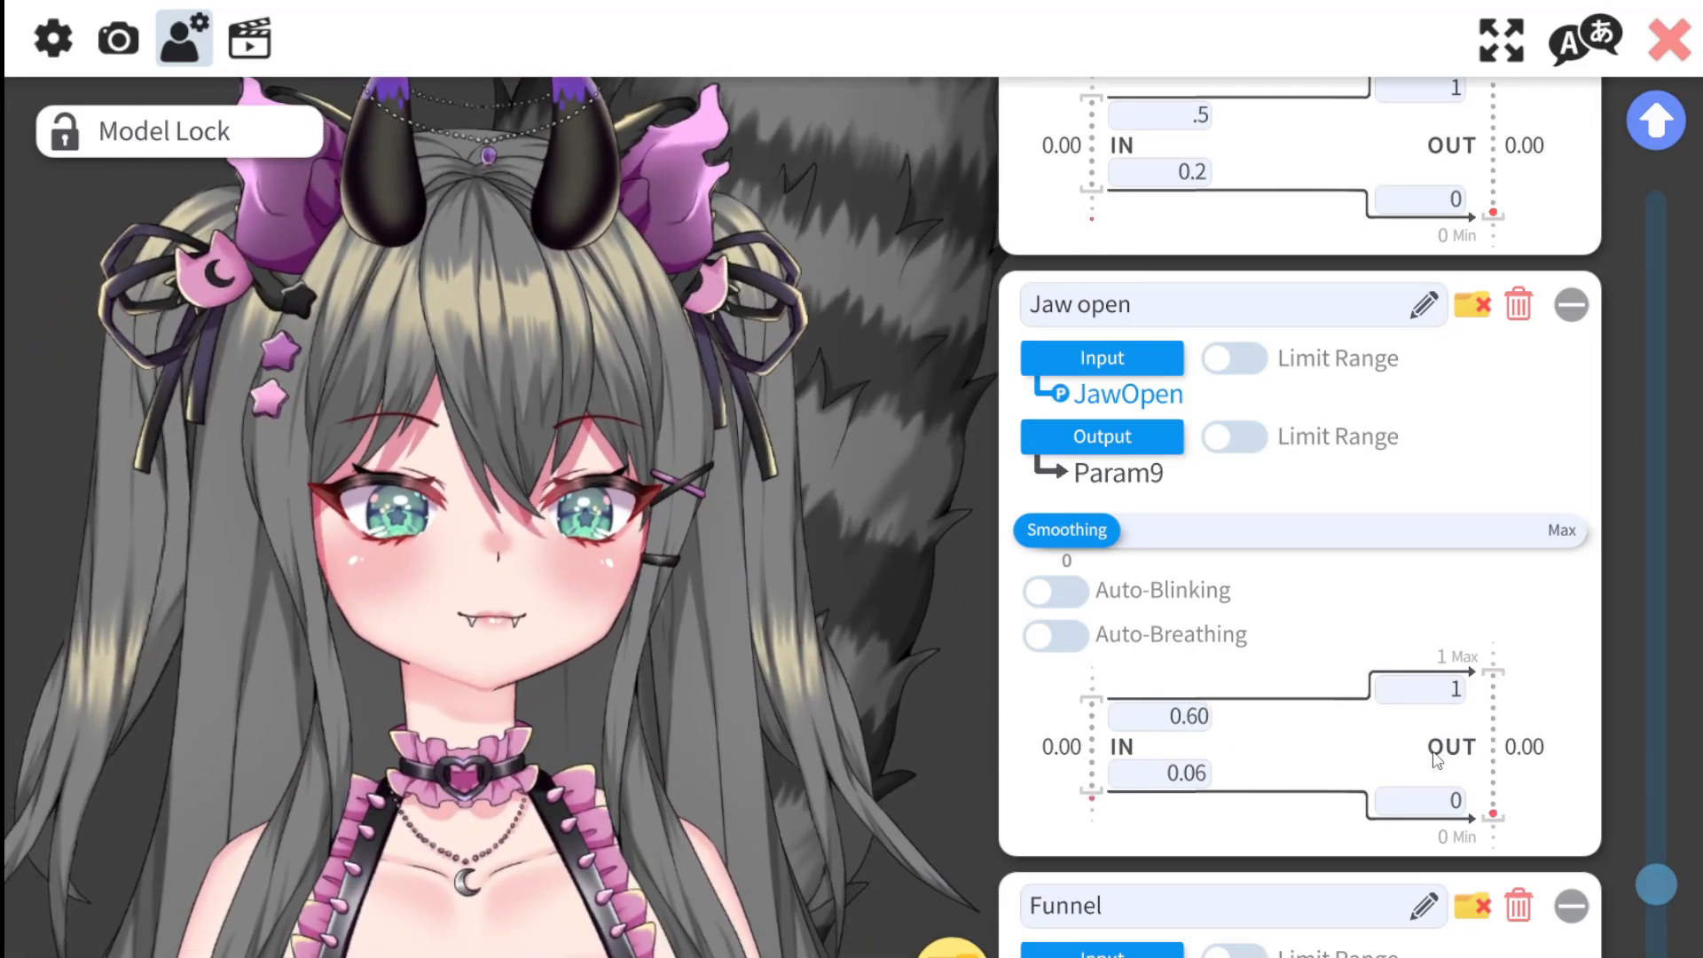
- Check the input ranges of the Funnel, Pucker and Press mouth parameters against the live tracking
{"action": "scroll", "coordinate": [1349, 760], "scroll_direction": "down", "scroll_amount": 3}
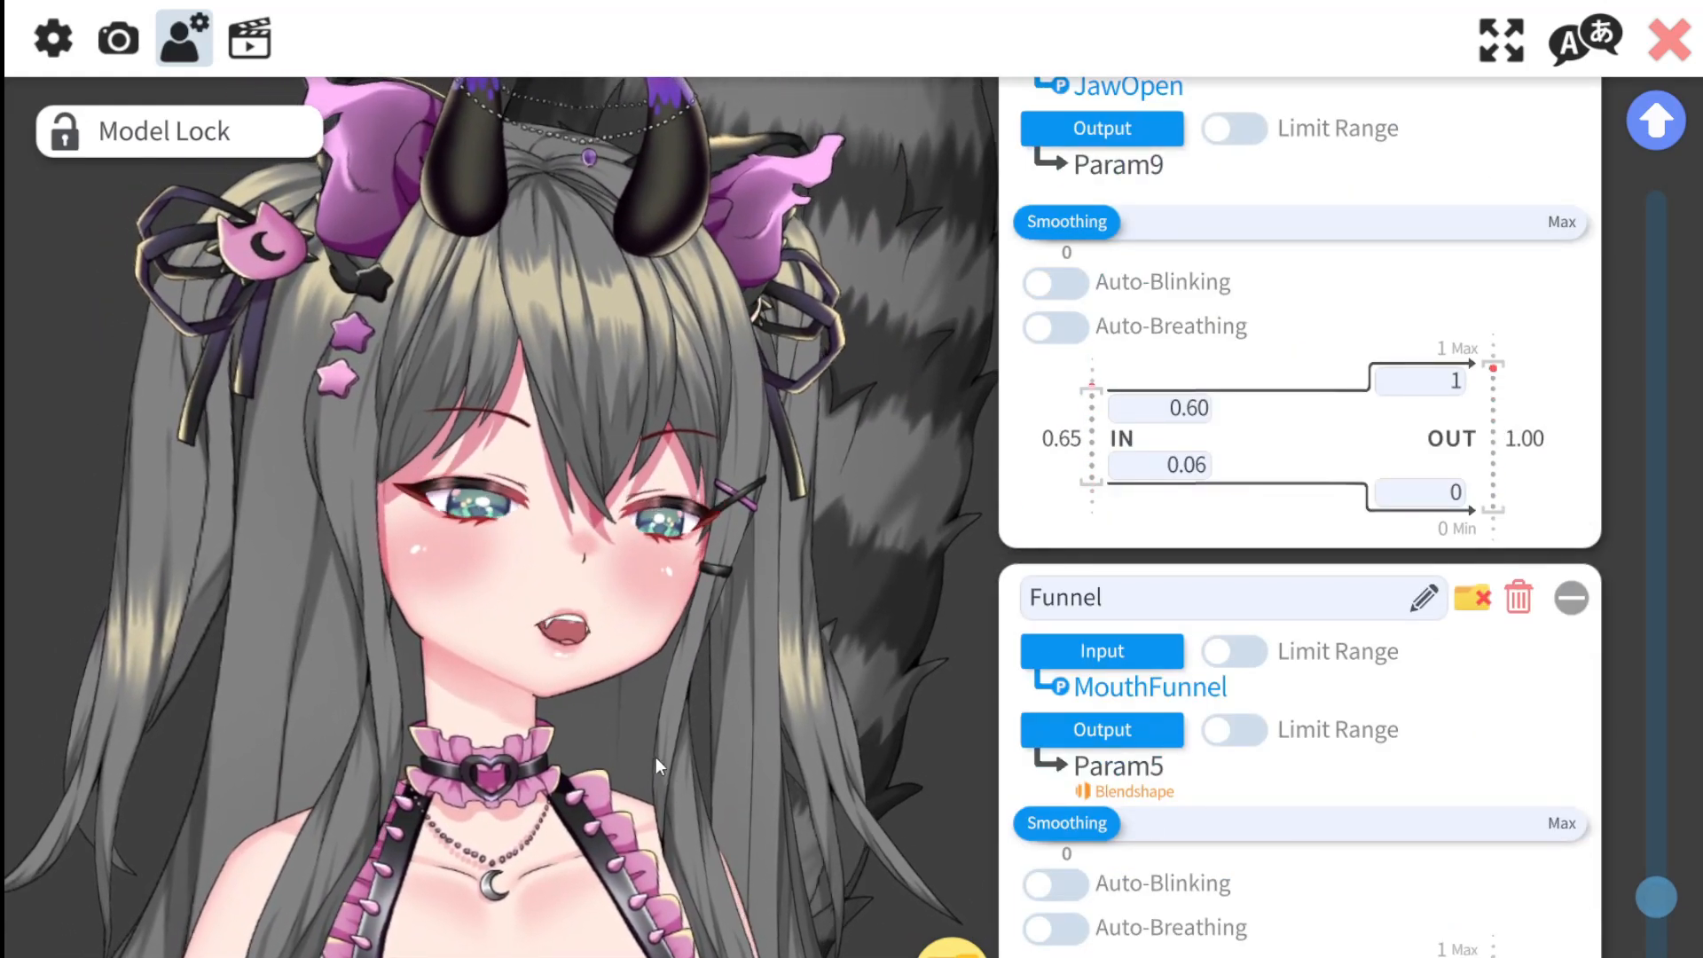
{"action": "scroll", "coordinate": [1583, 745], "scroll_direction": "down", "scroll_amount": 2}
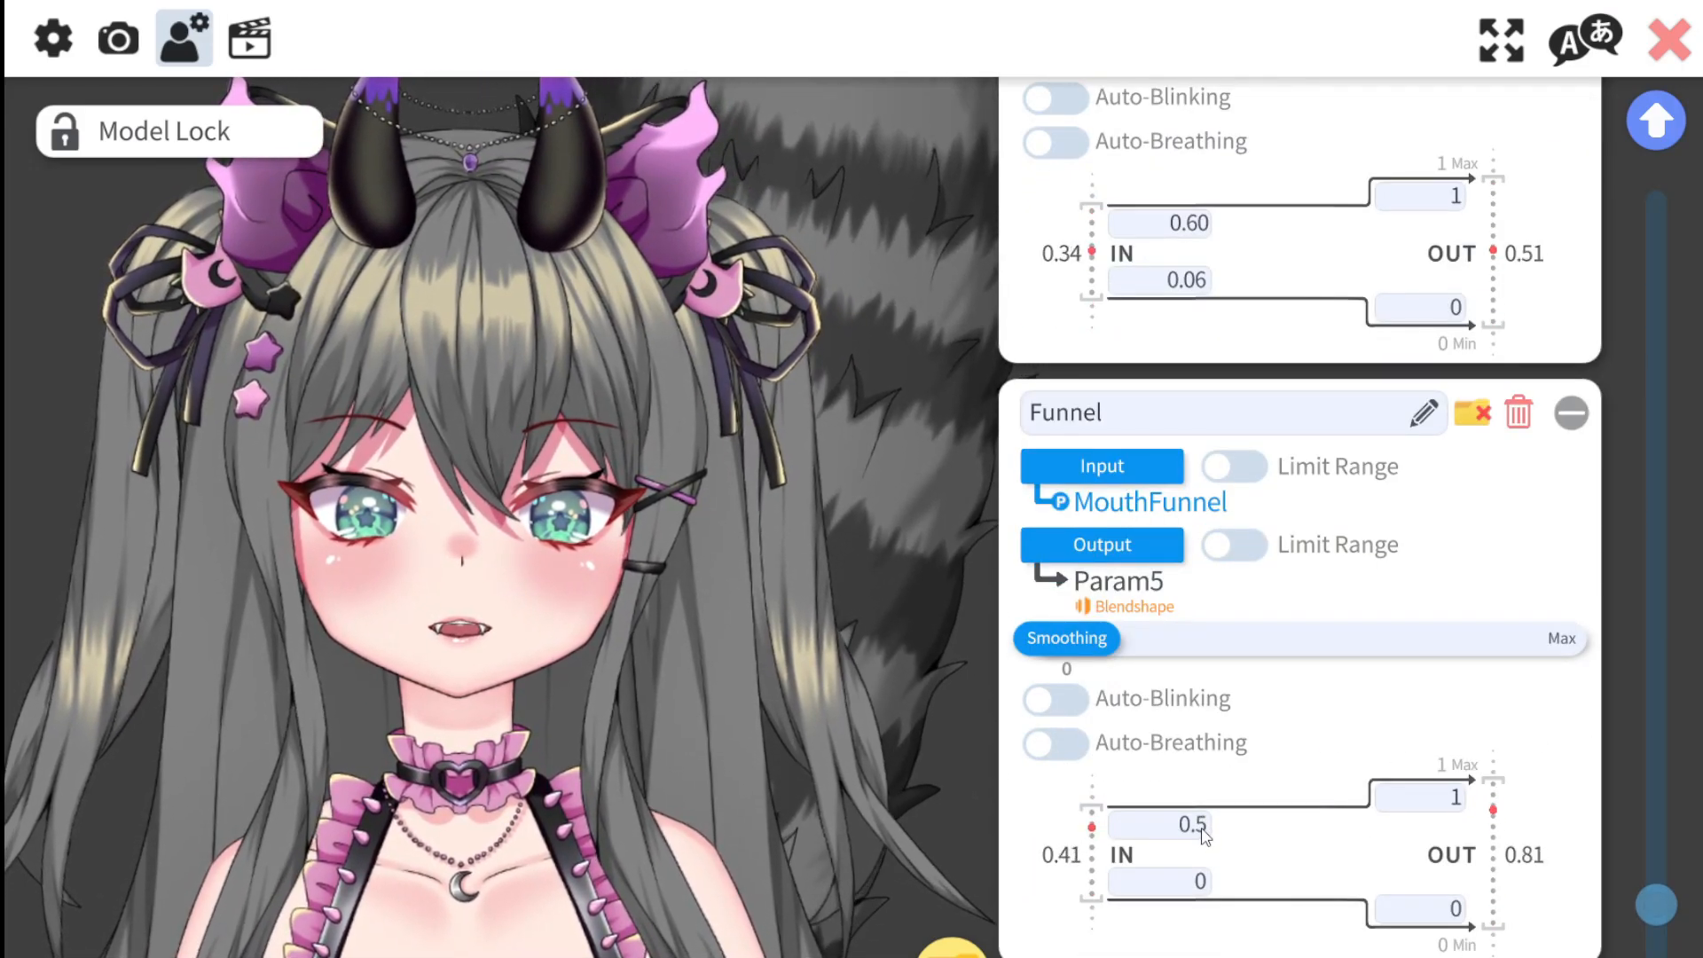
{"action": "left_click", "coordinate": [1199, 828]}
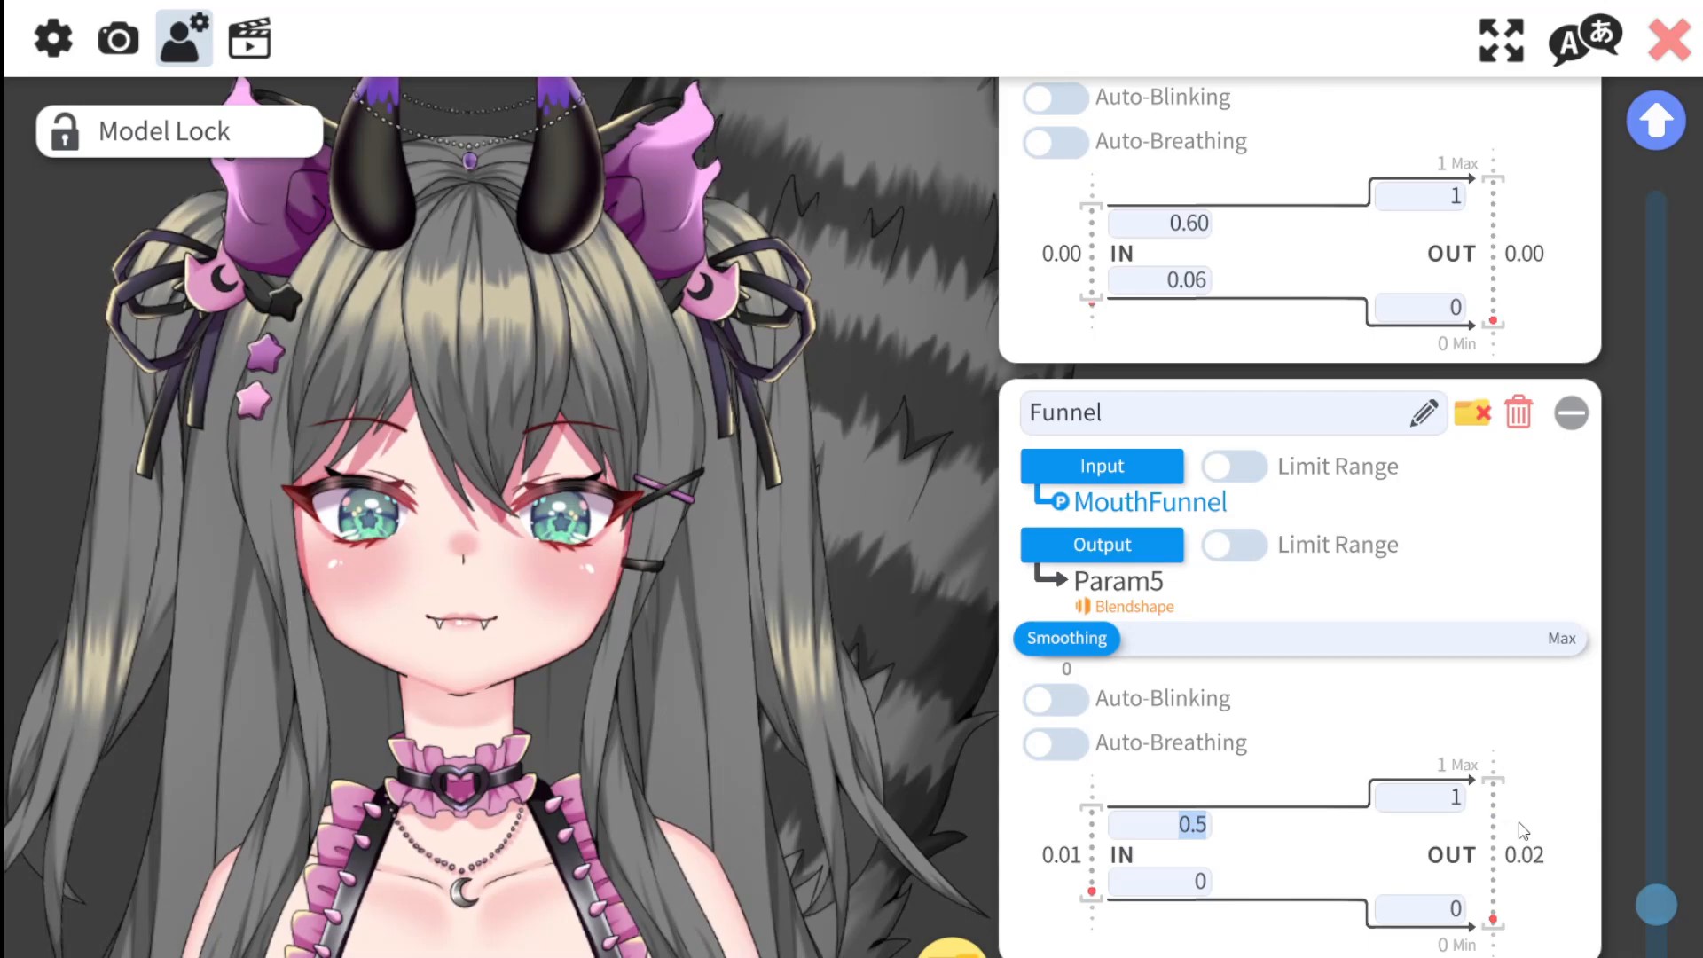
{"action": "scroll", "coordinate": [1520, 826], "scroll_direction": "down", "scroll_amount": 6}
{"action": "scroll", "coordinate": [1520, 826], "scroll_direction": "down", "scroll_amount": 1}
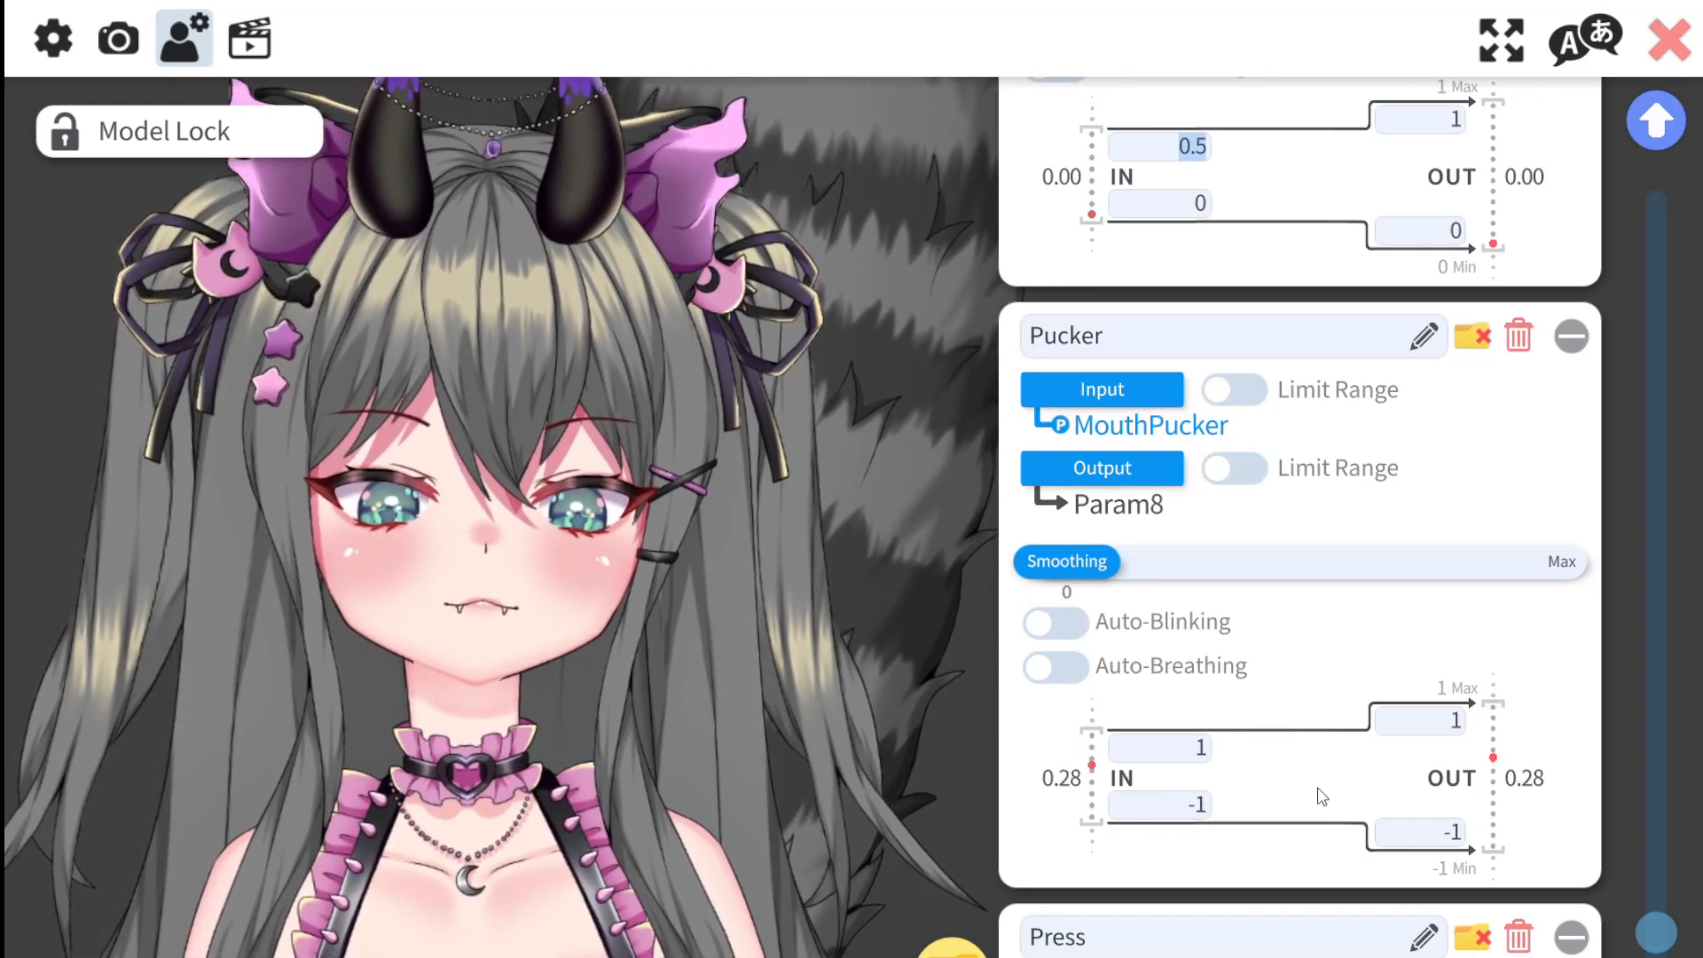
{"action": "scroll", "coordinate": [1321, 796], "scroll_direction": "down", "scroll_amount": 10}
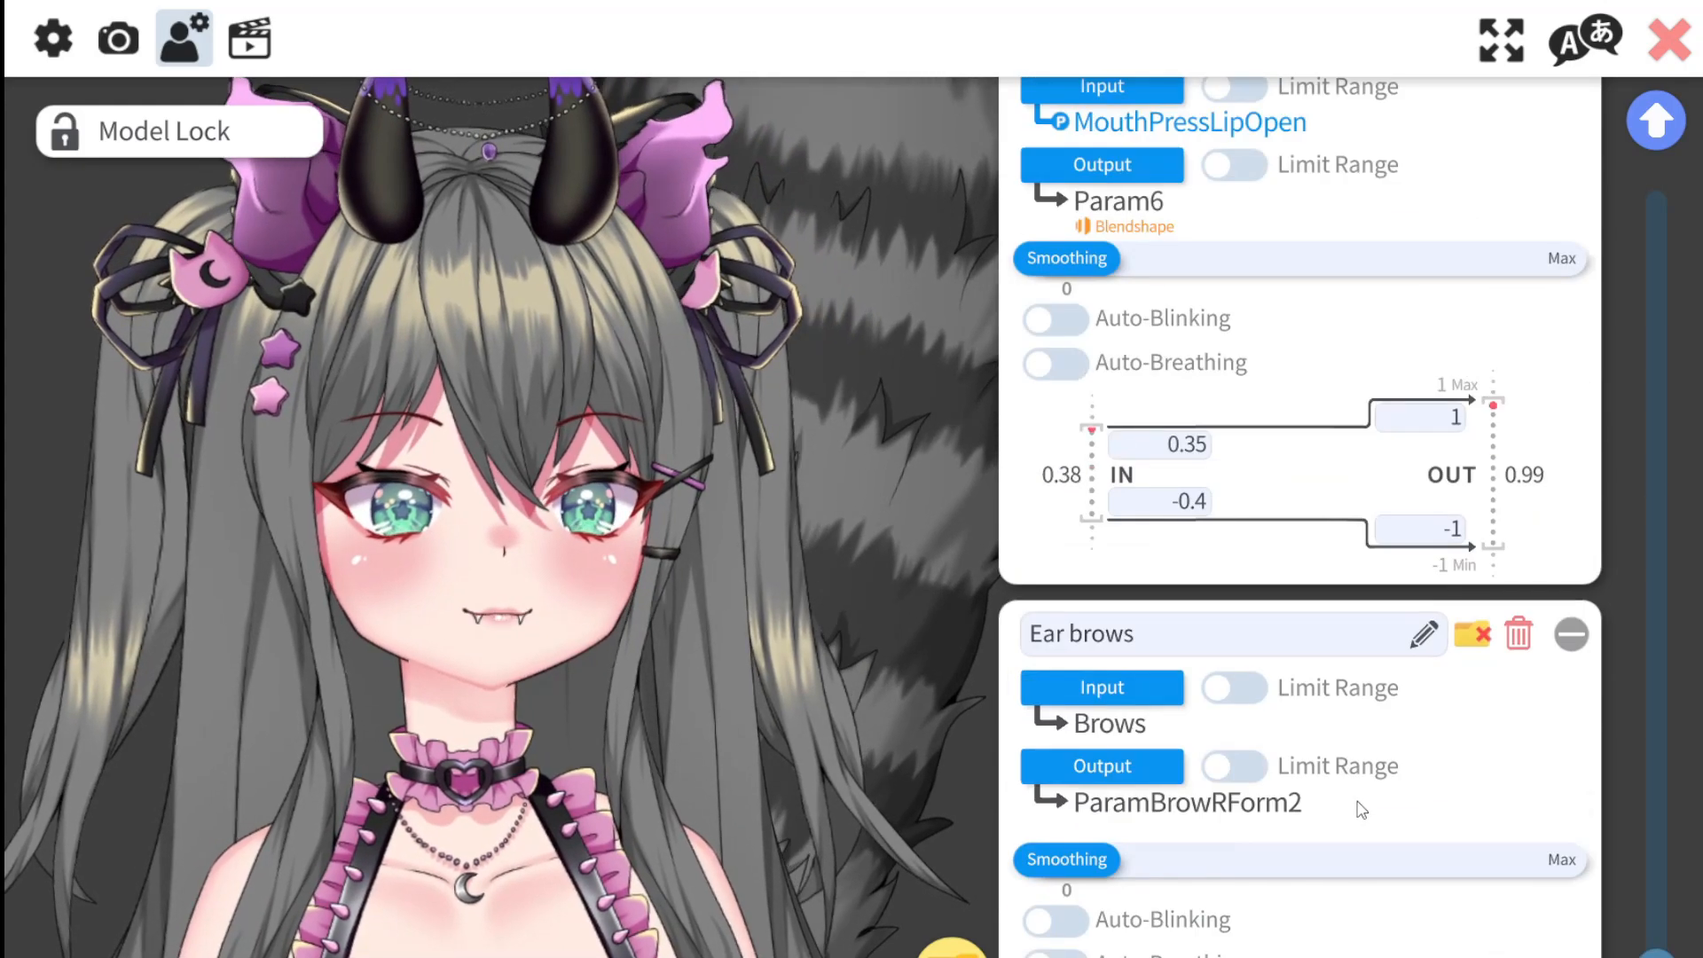
- Set the upper input limit of the Cheek Puff parameter to .80
{"action": "scroll", "coordinate": [1379, 707], "scroll_direction": "up", "scroll_amount": 15}
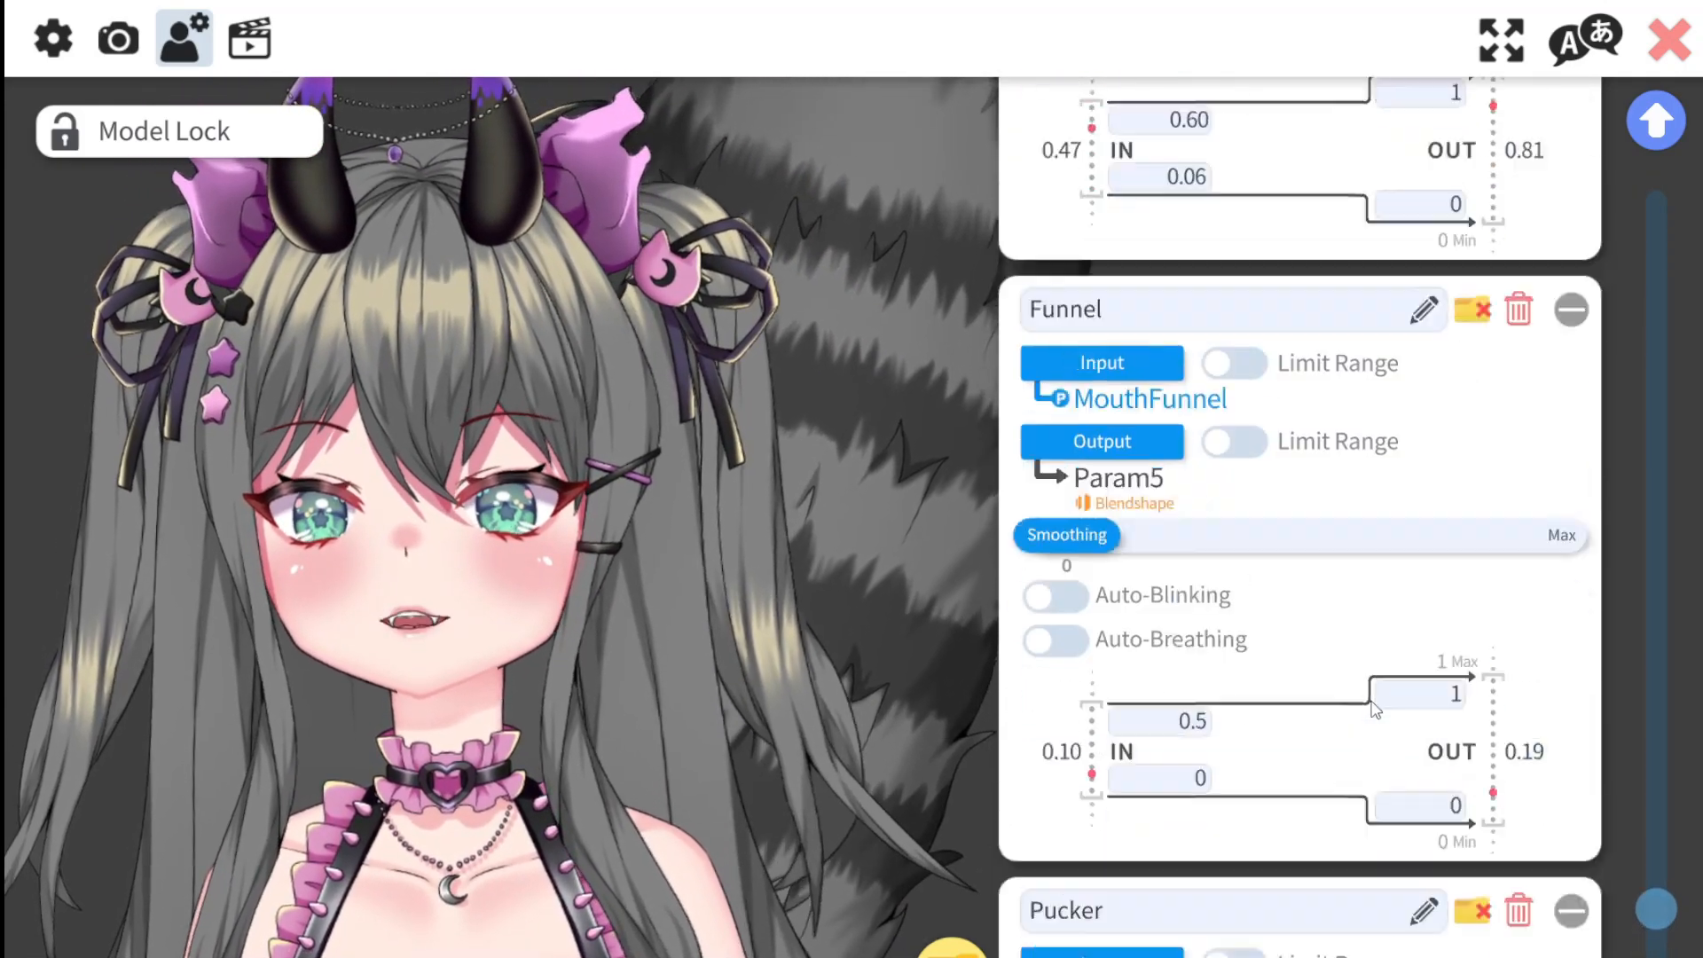
{"action": "scroll", "coordinate": [1389, 710], "scroll_direction": "up", "scroll_amount": 3}
{"action": "scroll", "coordinate": [1414, 705], "scroll_direction": "up", "scroll_amount": 3}
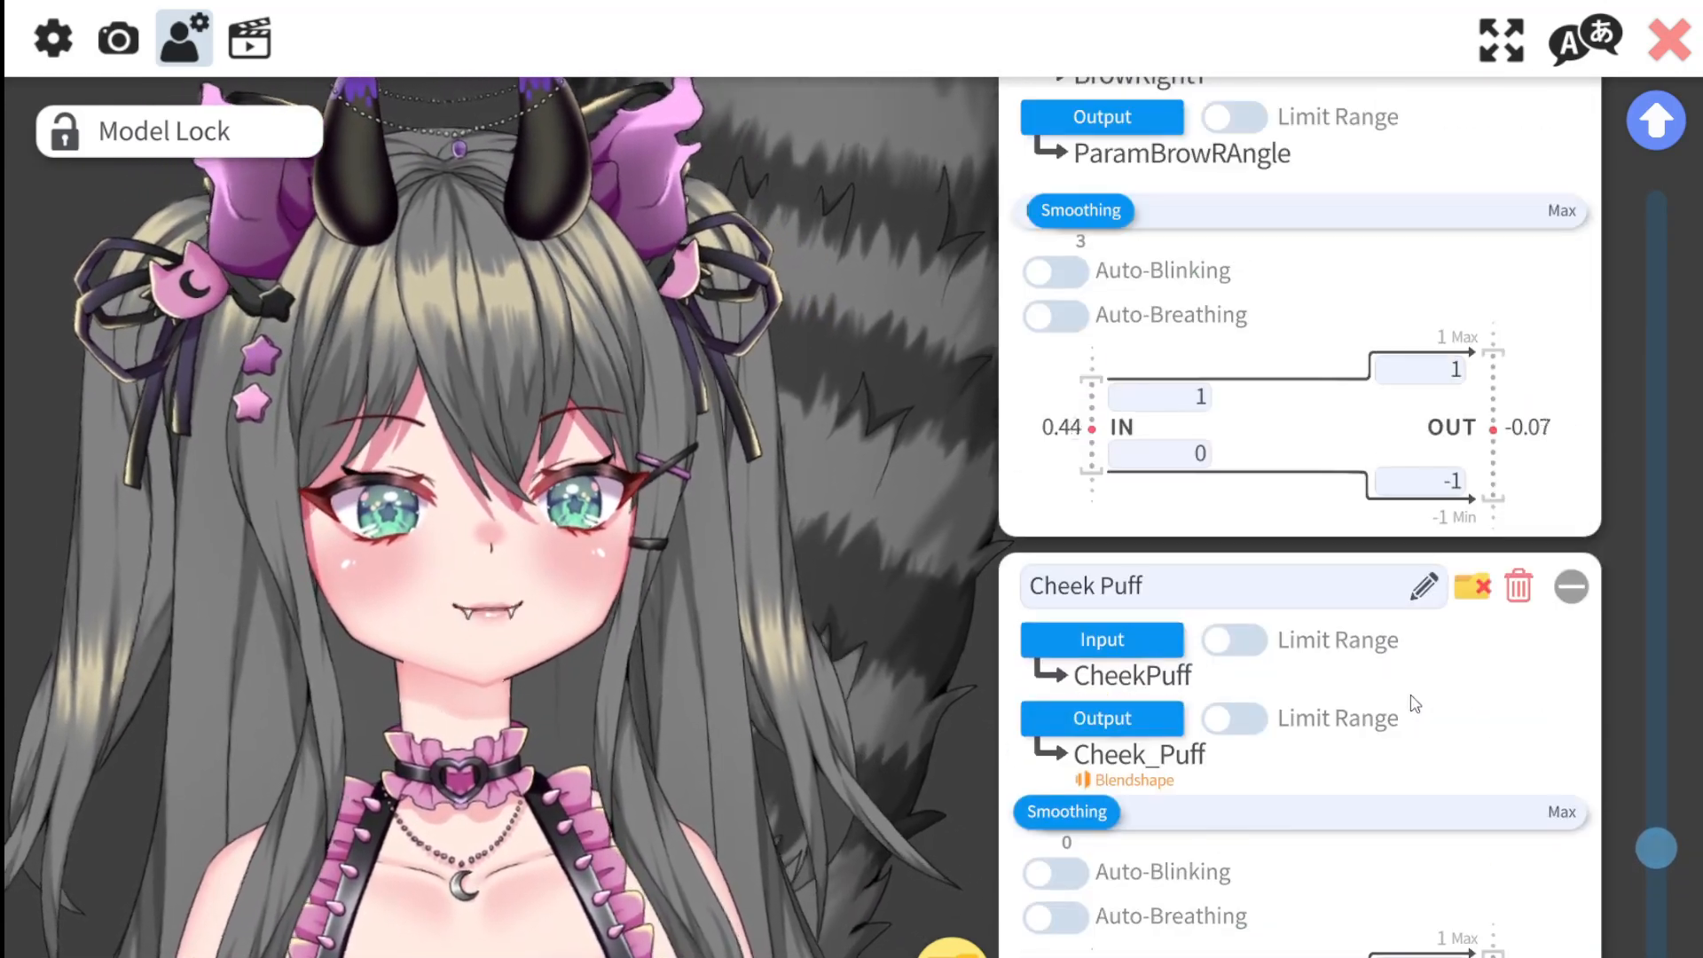
{"action": "scroll", "coordinate": [1415, 705], "scroll_direction": "down", "scroll_amount": 1}
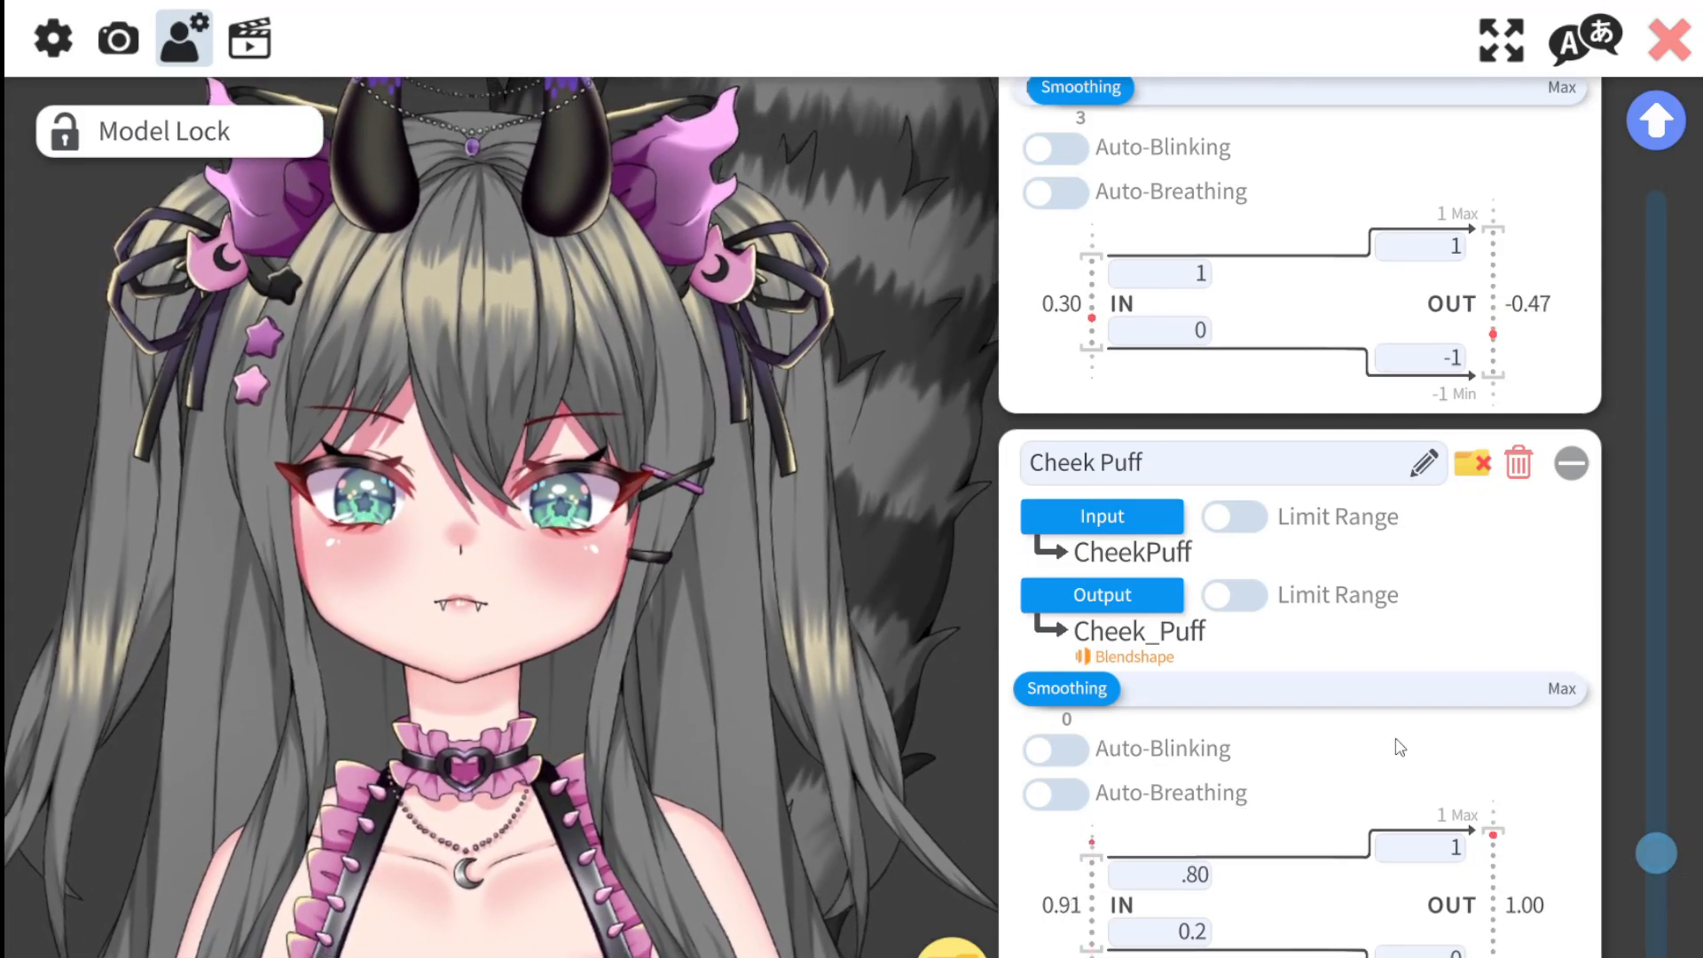
{"action": "scroll", "coordinate": [1389, 708], "scroll_direction": "up", "scroll_amount": 4}
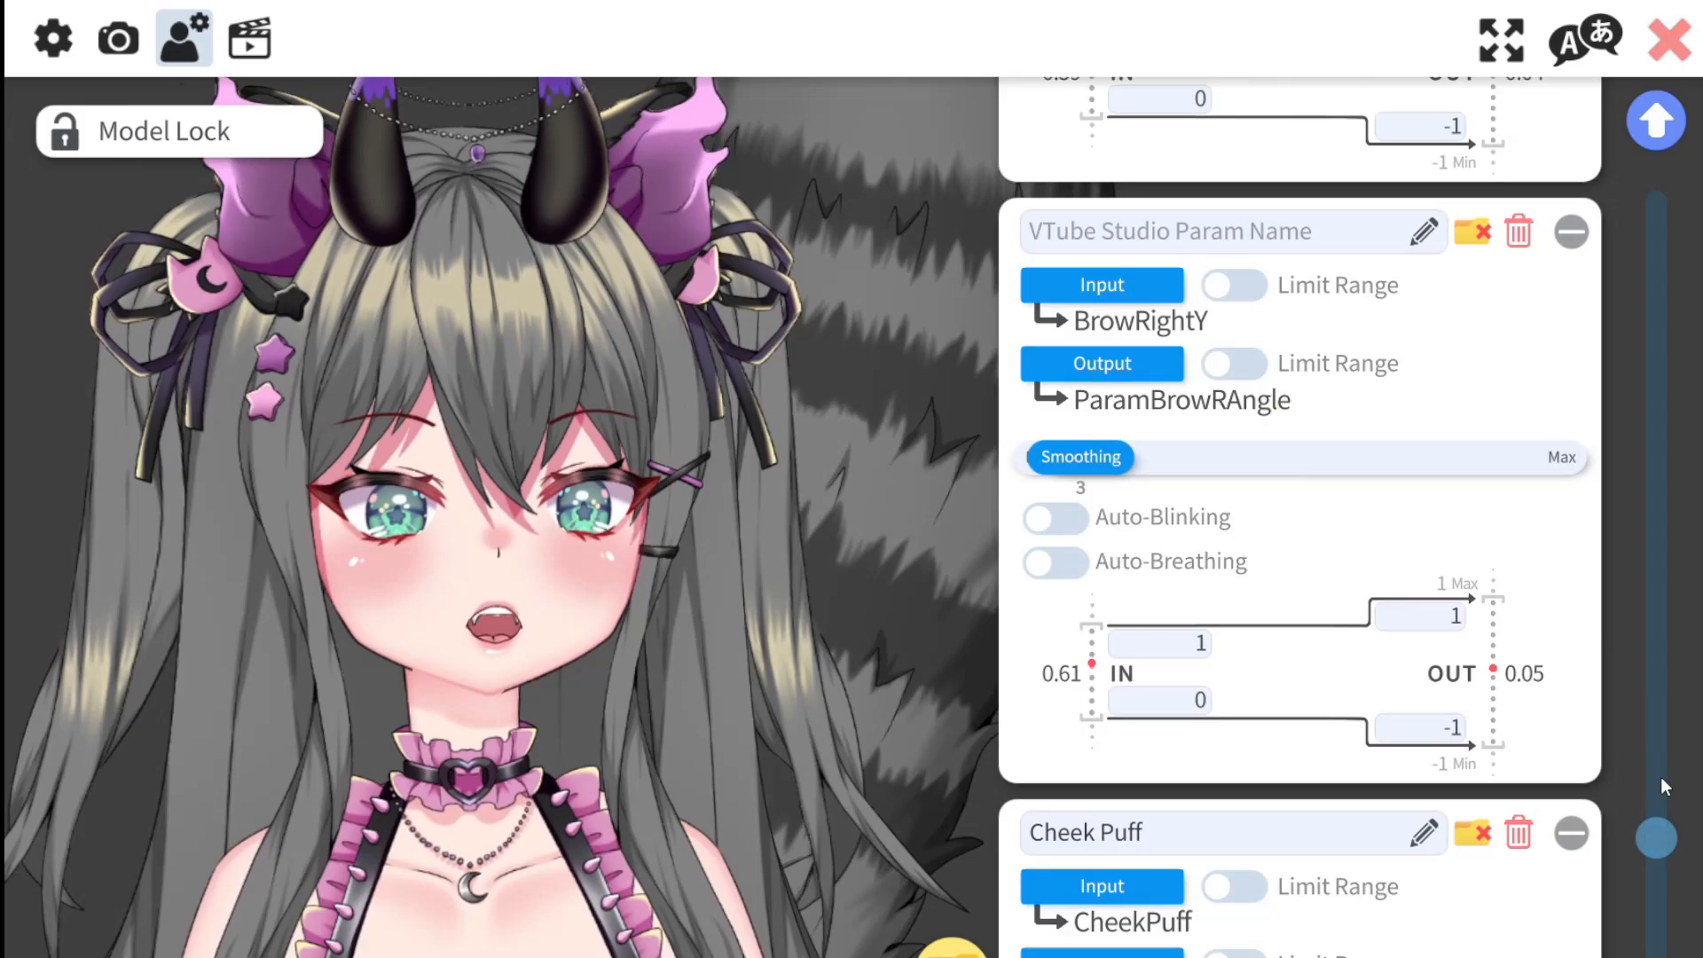
- Close the model settings, scale the avatar down and move it to the middle of the scene
{"action": "left_click_drag", "start_coordinate": [1656, 833], "coordinate": [1699, 415]}
{"action": "left_click_drag", "start_coordinate": [548, 488], "coordinate": [548, 372]}
{"action": "scroll", "coordinate": [610, 360], "scroll_direction": "down", "scroll_amount": 5}
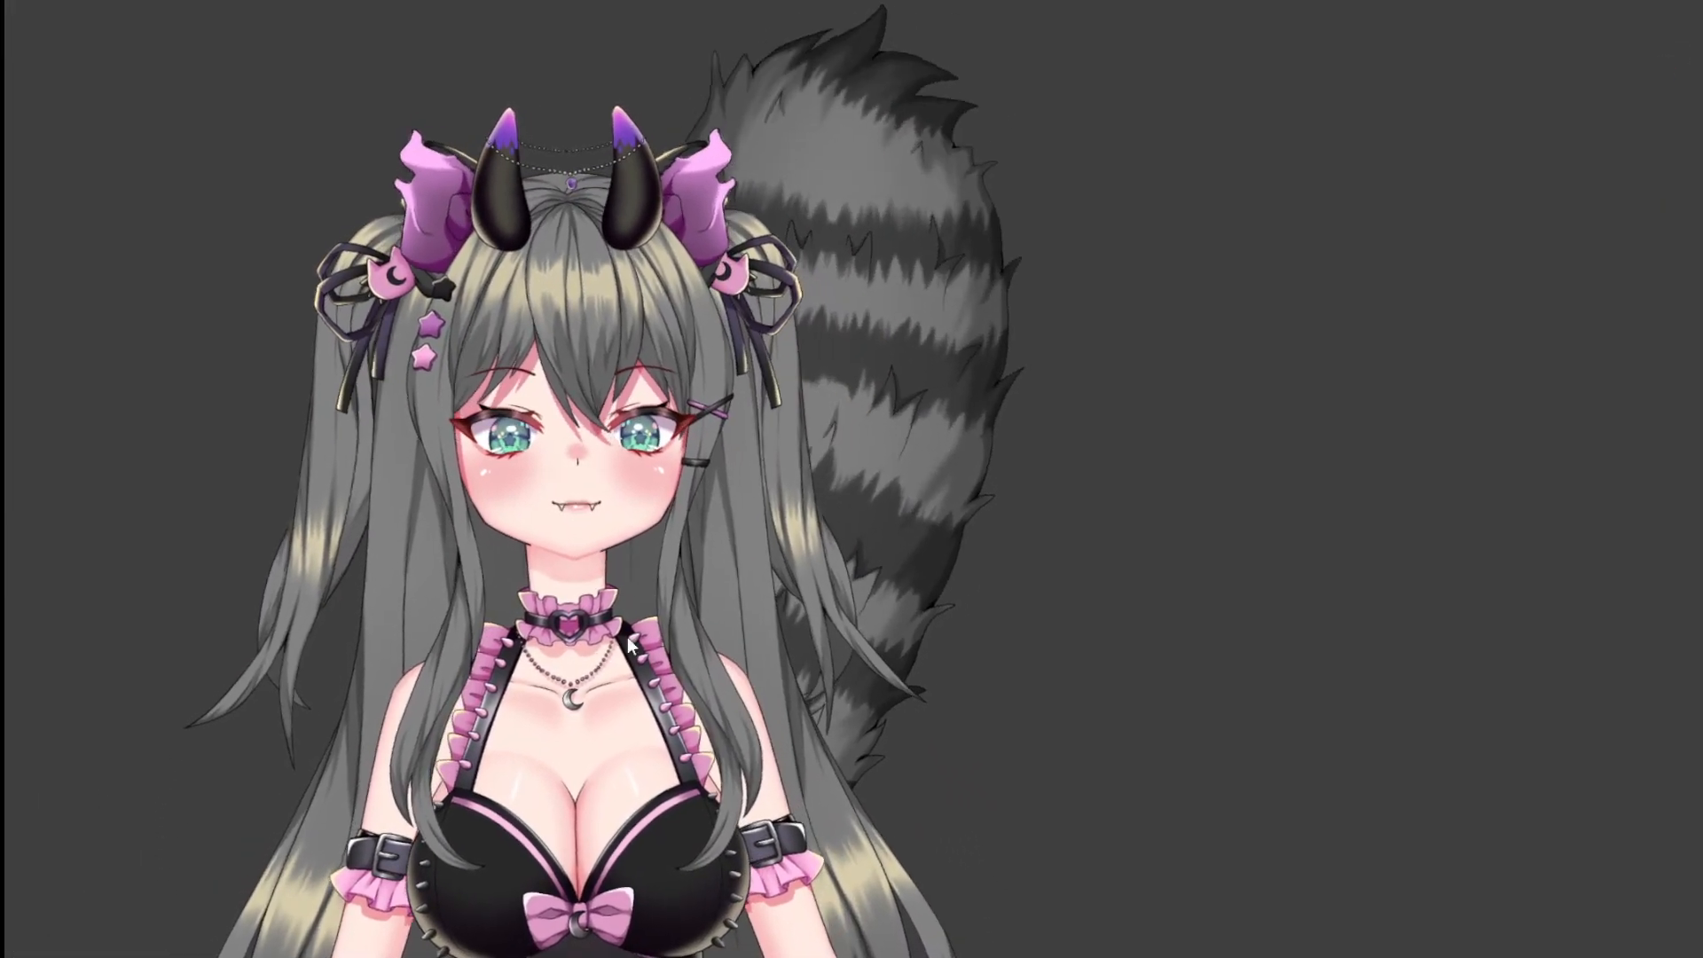
{"action": "left_click_drag", "start_coordinate": [627, 640], "coordinate": [928, 729]}
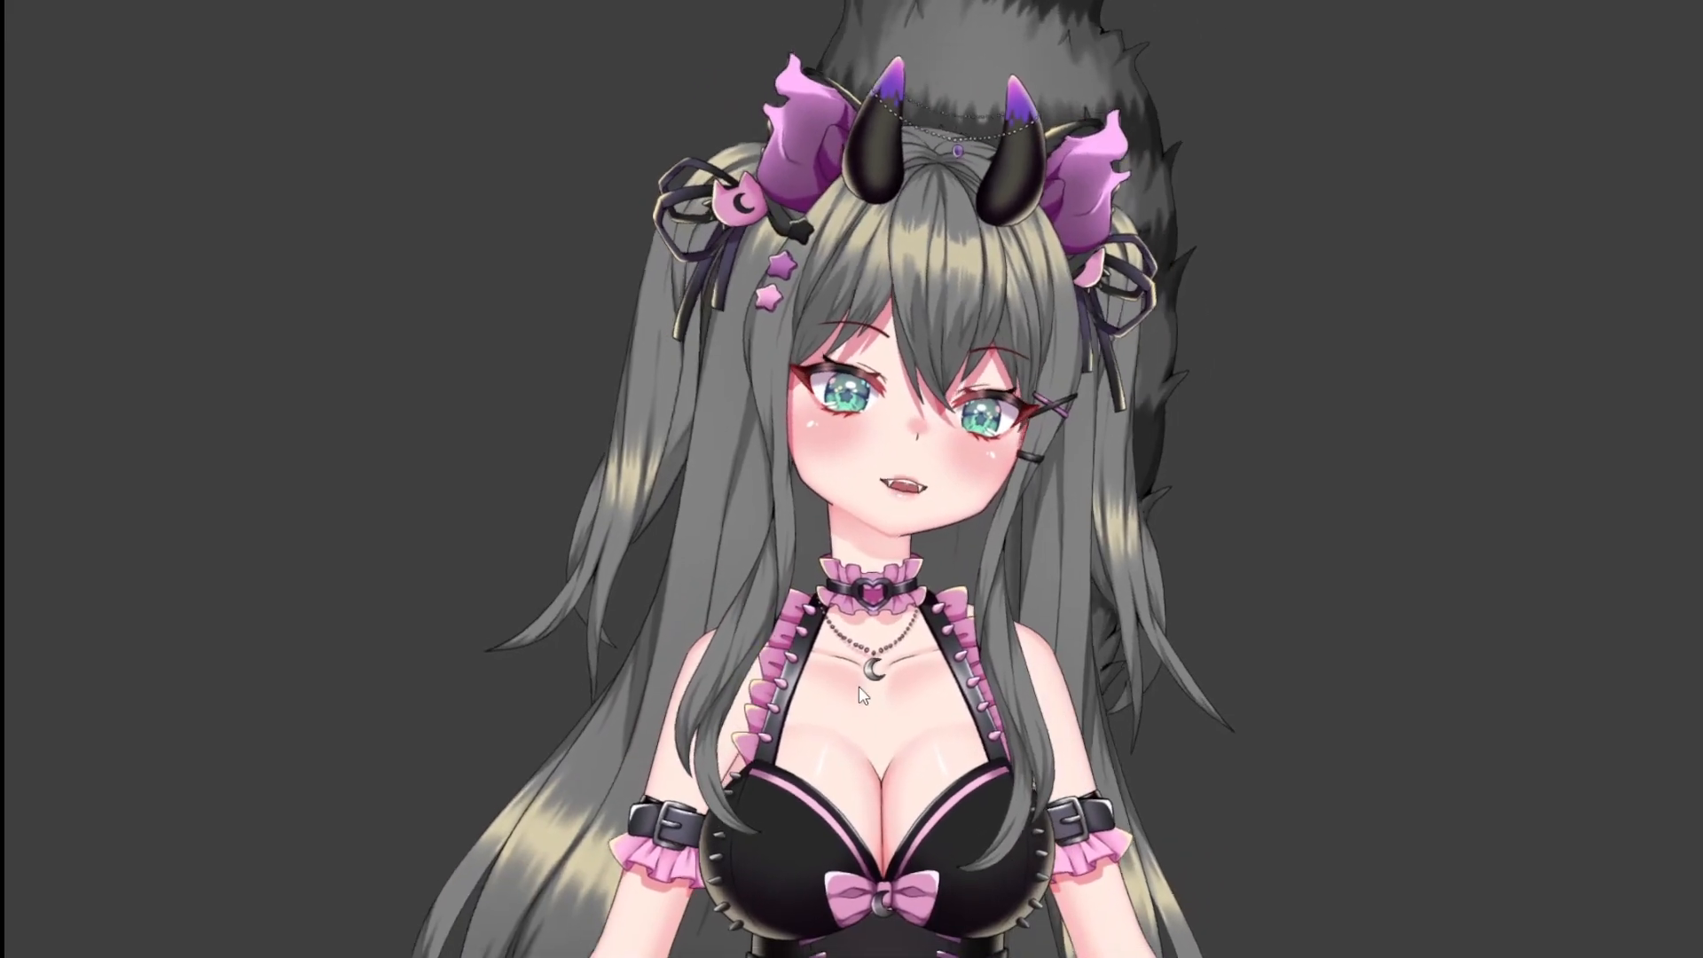